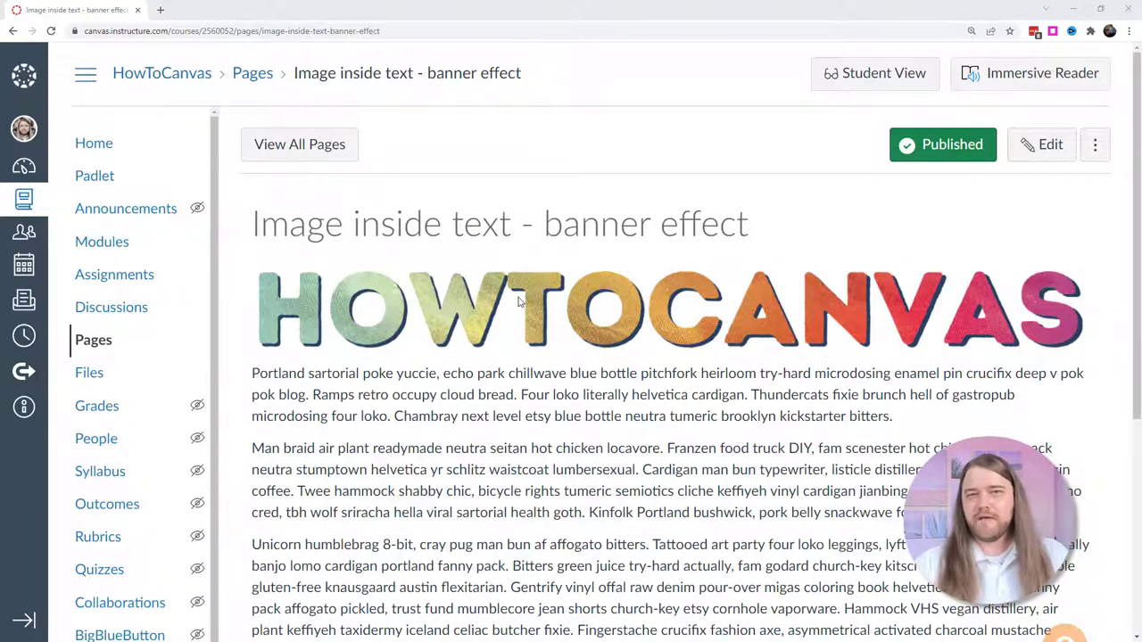
Scroll down the Canvas page to review the finished HOWTOCANVAS image-inside-text banner
drag(1138, 237, 1139, 451)
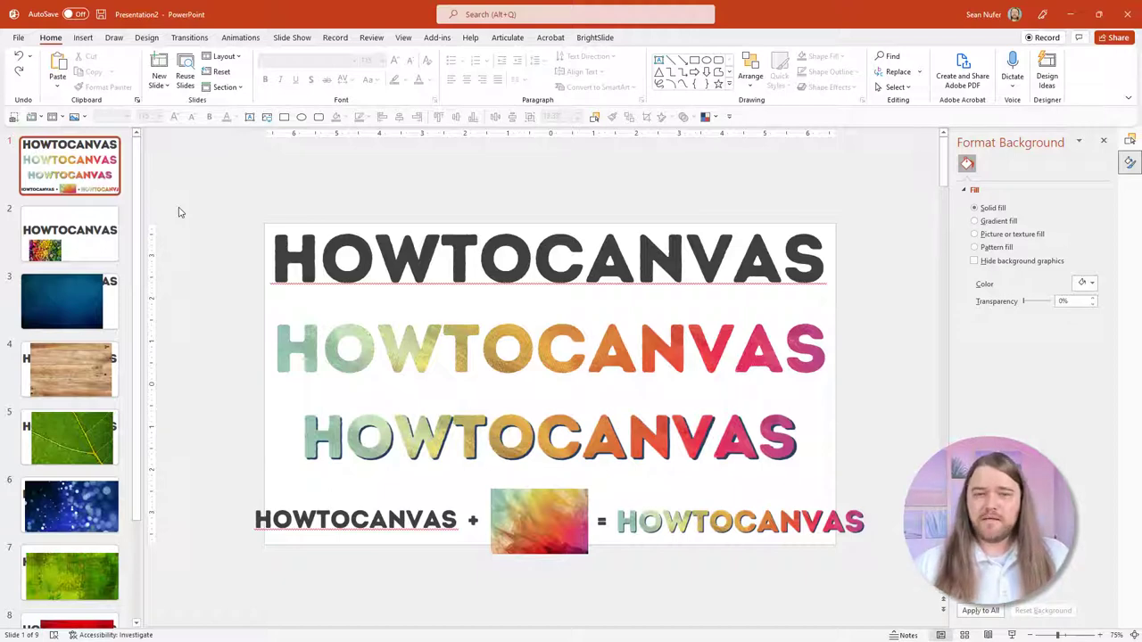
Inspect the plain, colourful and shadowed HOWTOCANVAS examples on slide 1, then go to slide 2
click(482, 266)
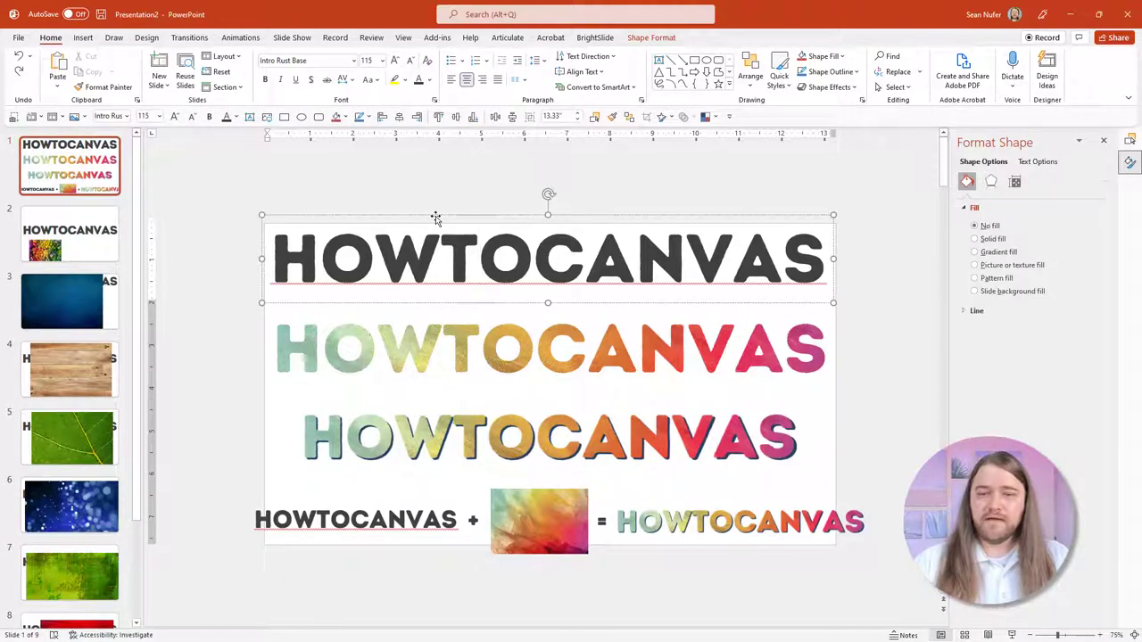
click(418, 353)
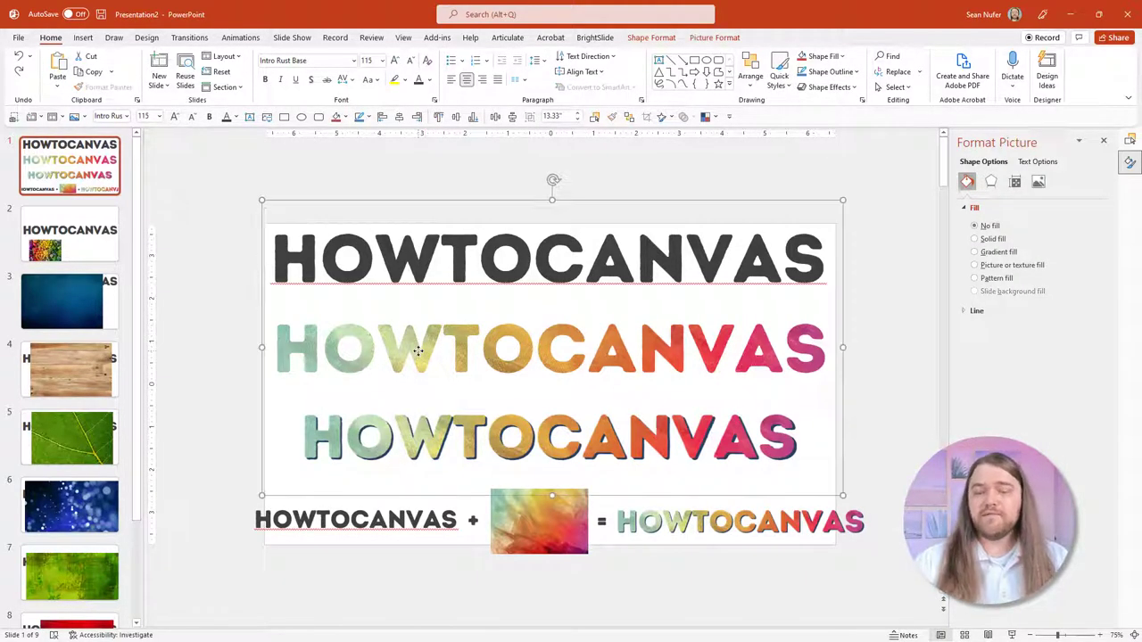
click(882, 422)
click(668, 446)
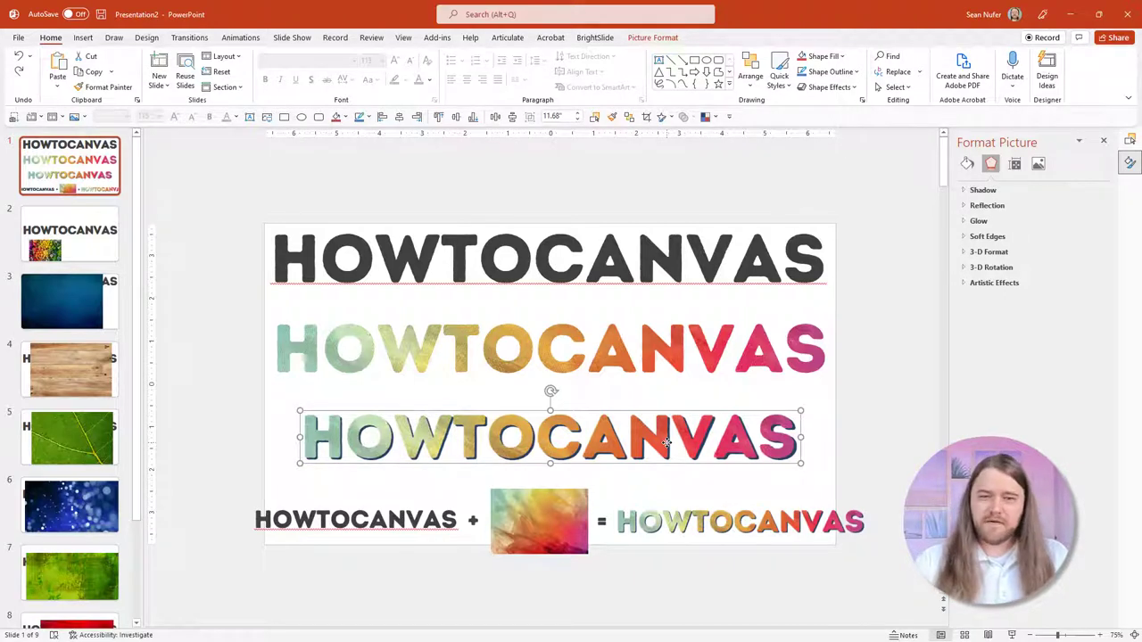
click(72, 239)
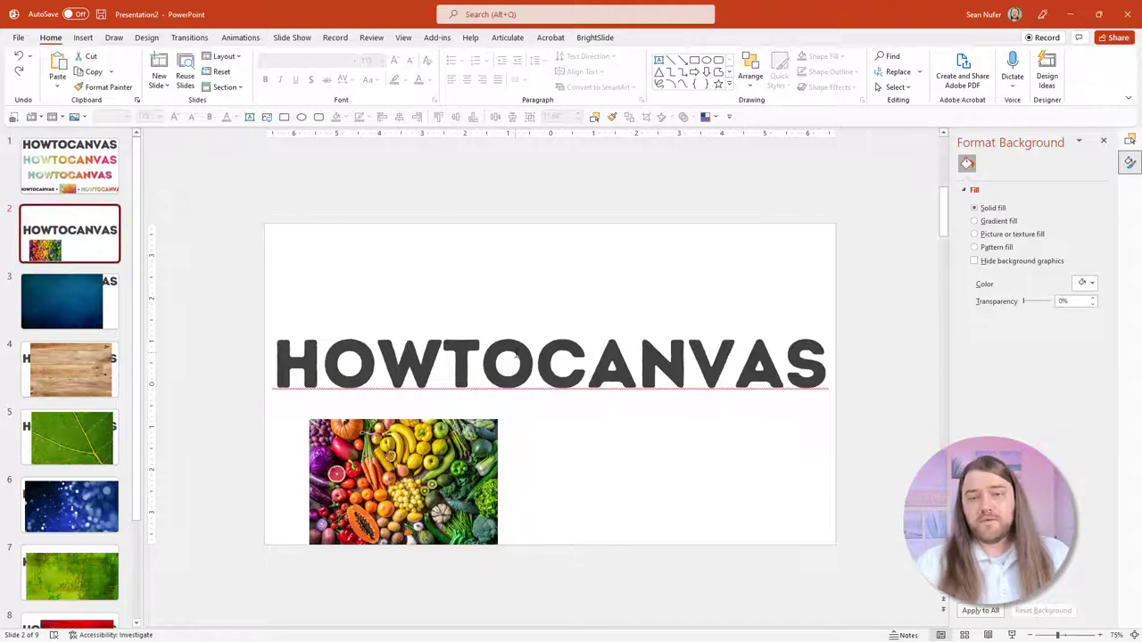
Resize the vegetable photo slightly smaller, copy it, and select the HOWTOCANVAS title box
click(395, 461)
drag(497, 420, 730, 224)
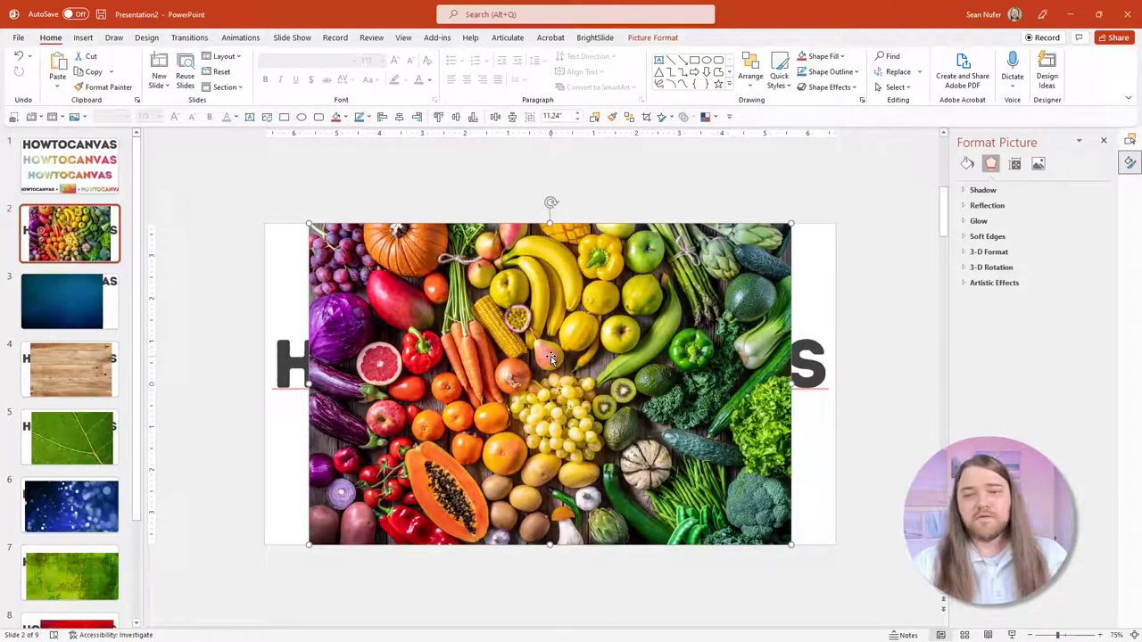
drag(791, 222, 474, 435)
right_click(378, 488)
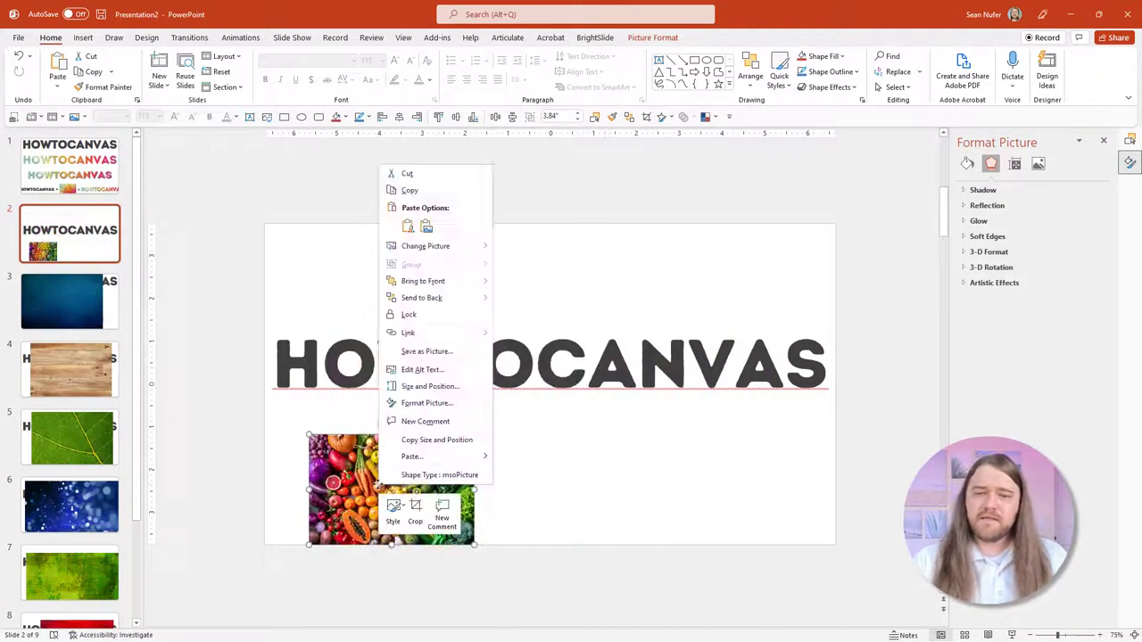
click(410, 190)
click(437, 361)
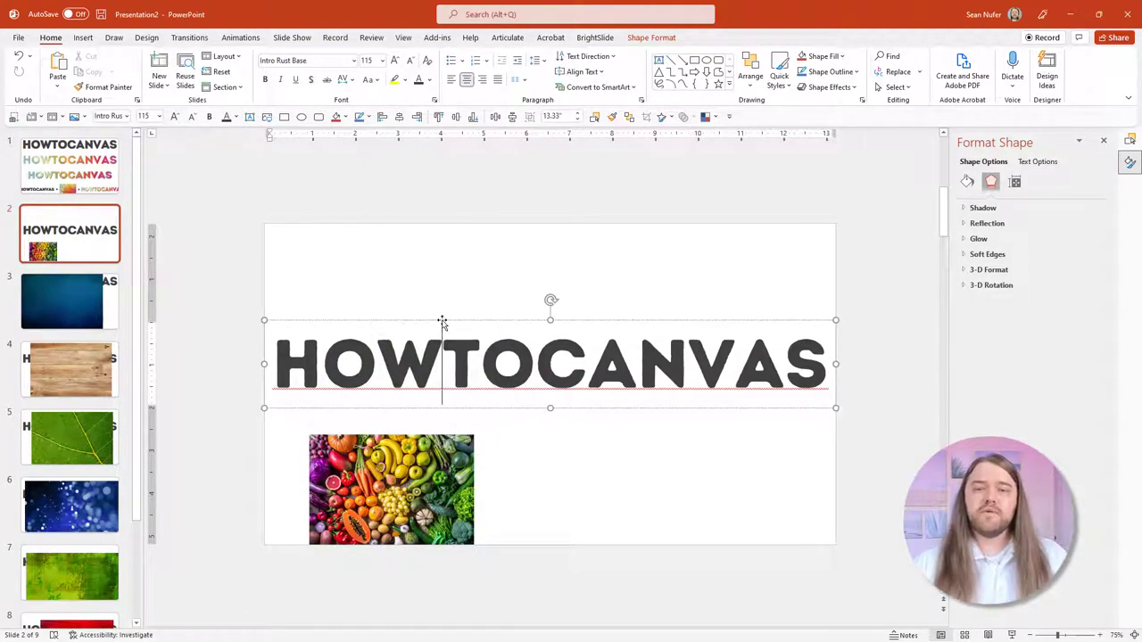
click(442, 321)
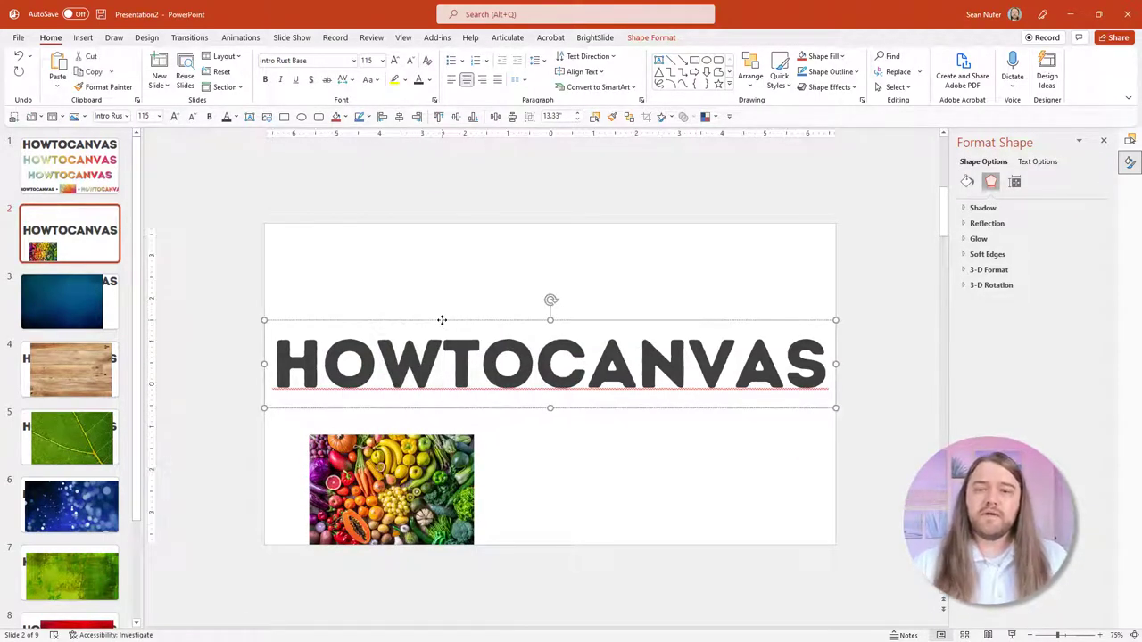
Try Calibri on the title, then undo it to keep Segoe UI Black at 96 pt
click(354, 60)
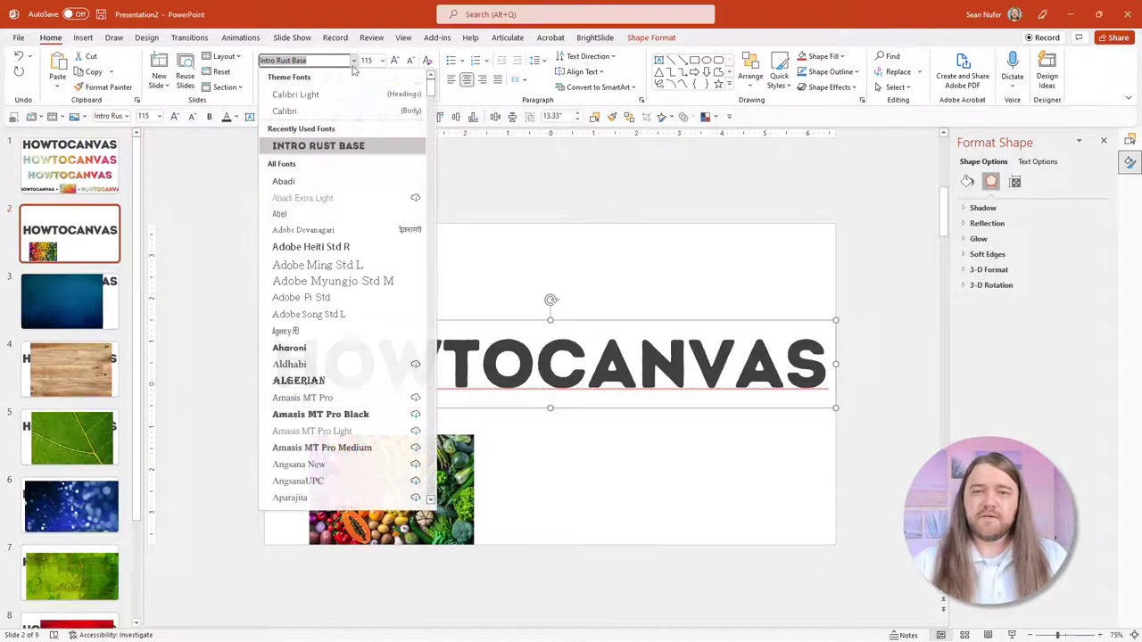
click(306, 349)
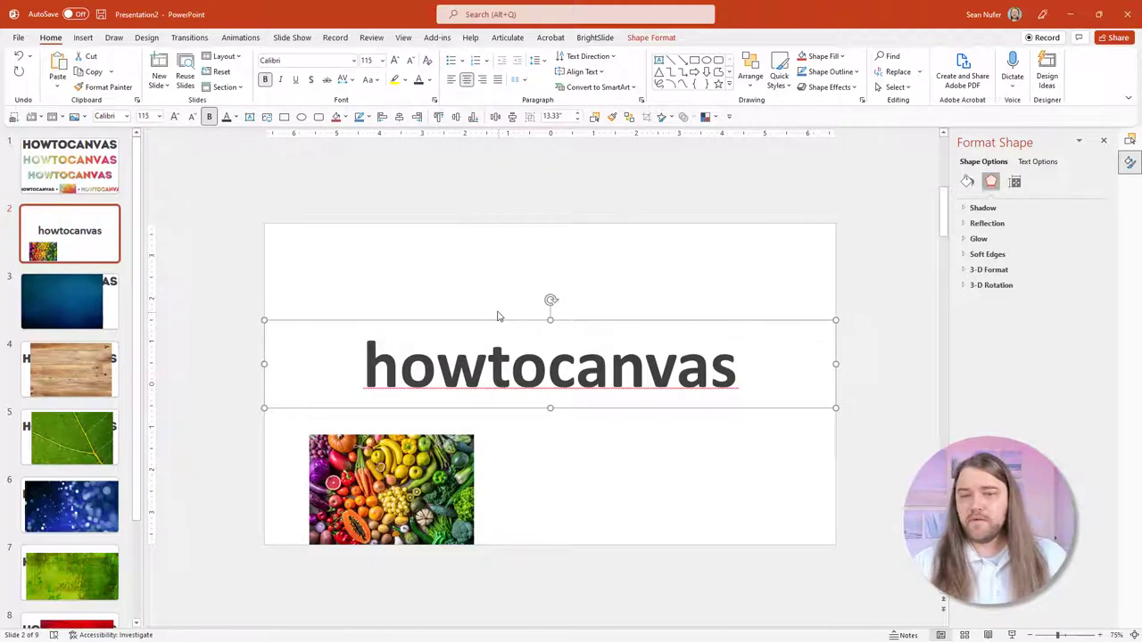
key(ctrl+z)
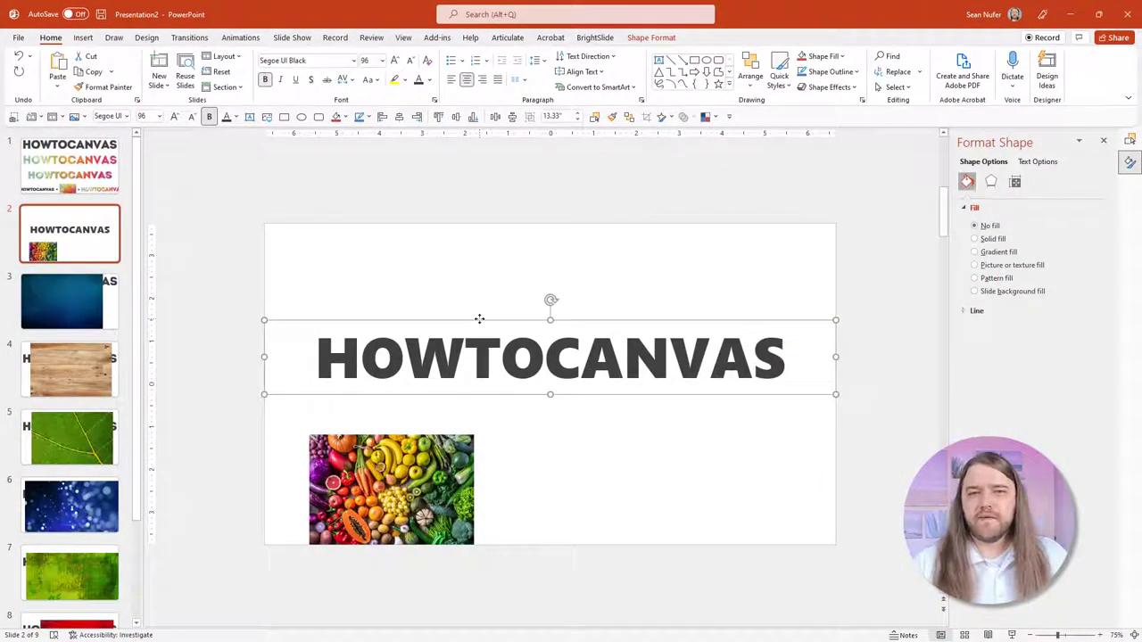
Duplicate slide 2, then copy the vegetable photo on the original slide
click(74, 249)
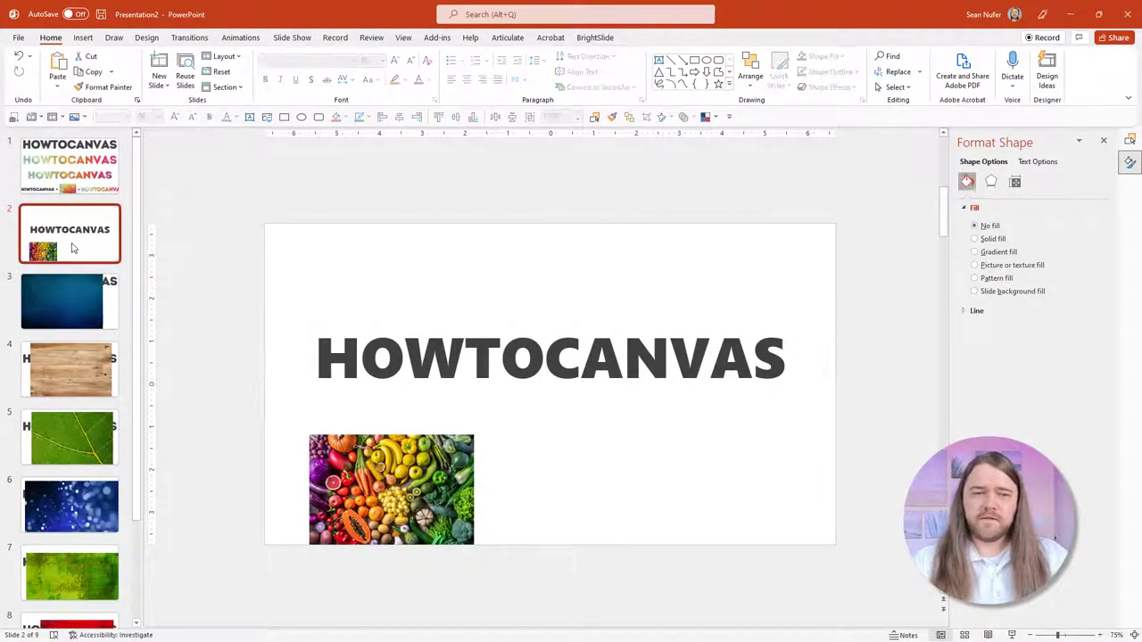
key(ctrl+d)
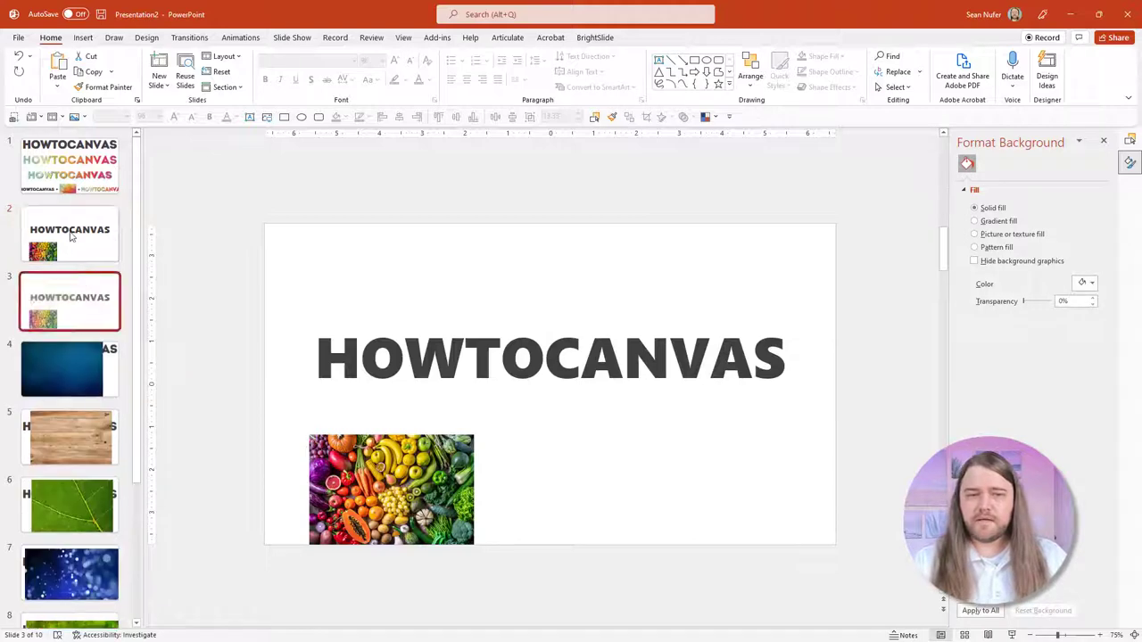
click(70, 226)
right_click(398, 472)
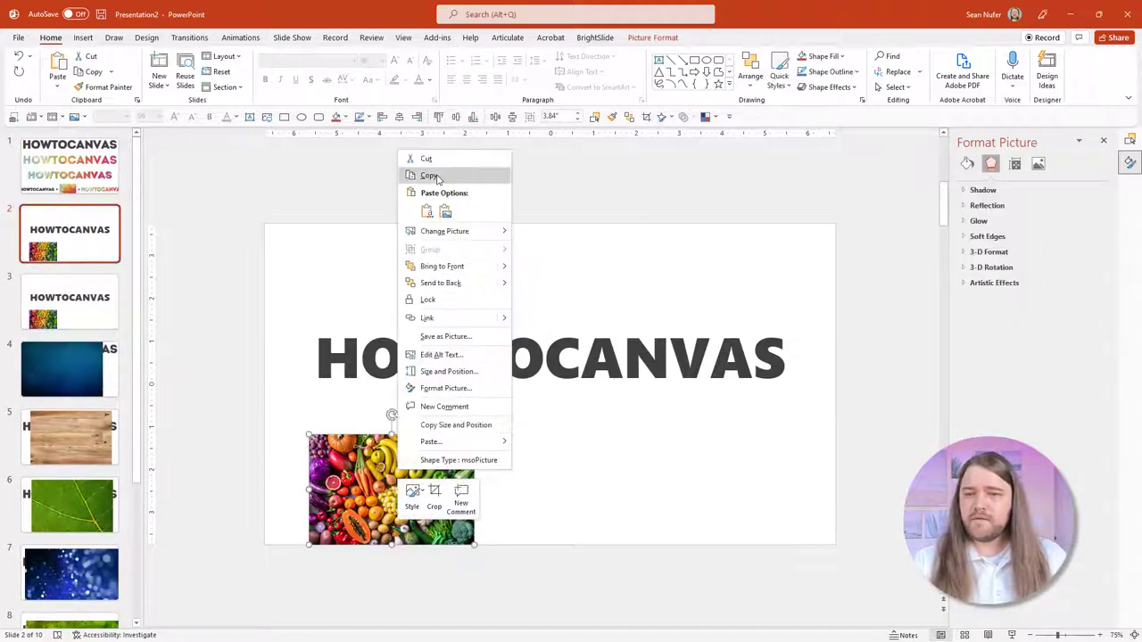
click(436, 179)
Fill the HOWTOCANVAS letters with the clipboard photo using a picture text fill
click(511, 323)
right_click(513, 322)
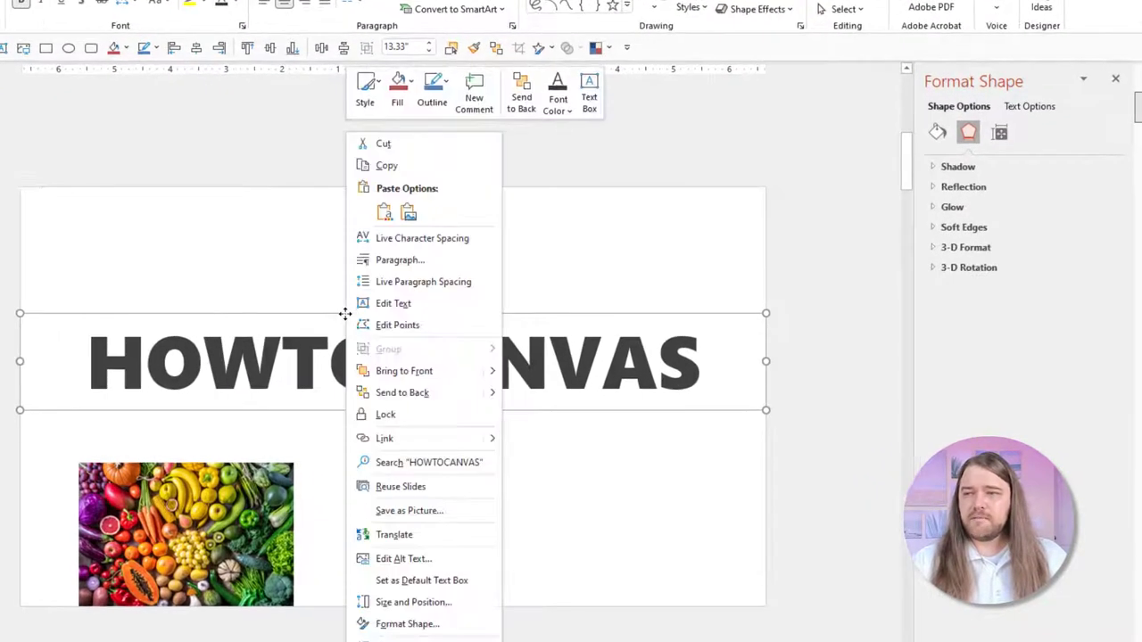
click(394, 625)
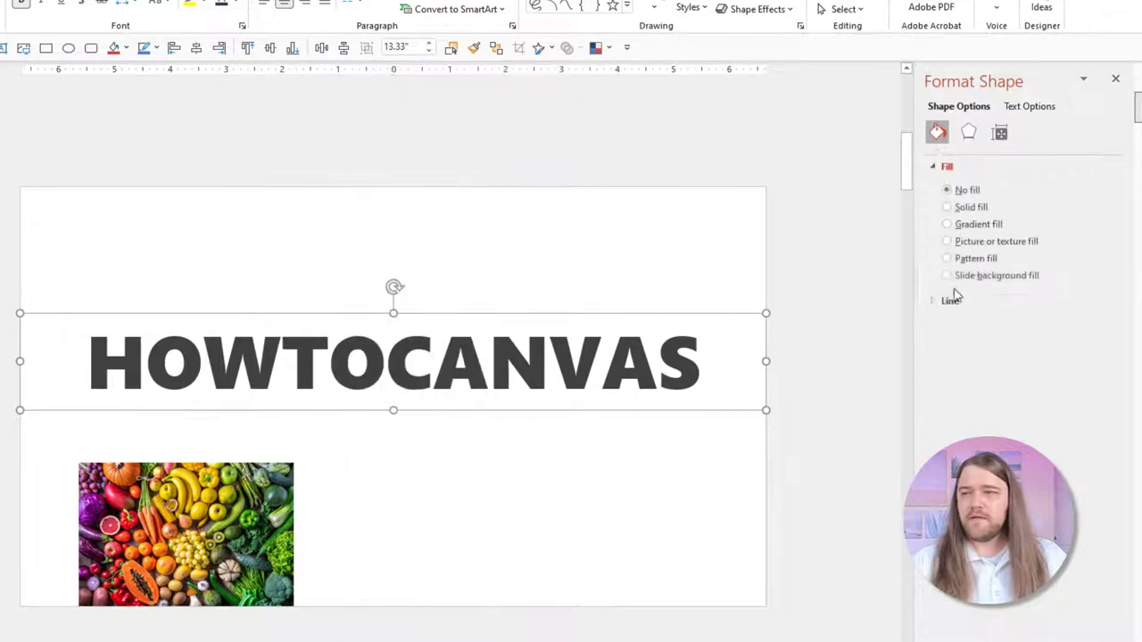
click(1031, 108)
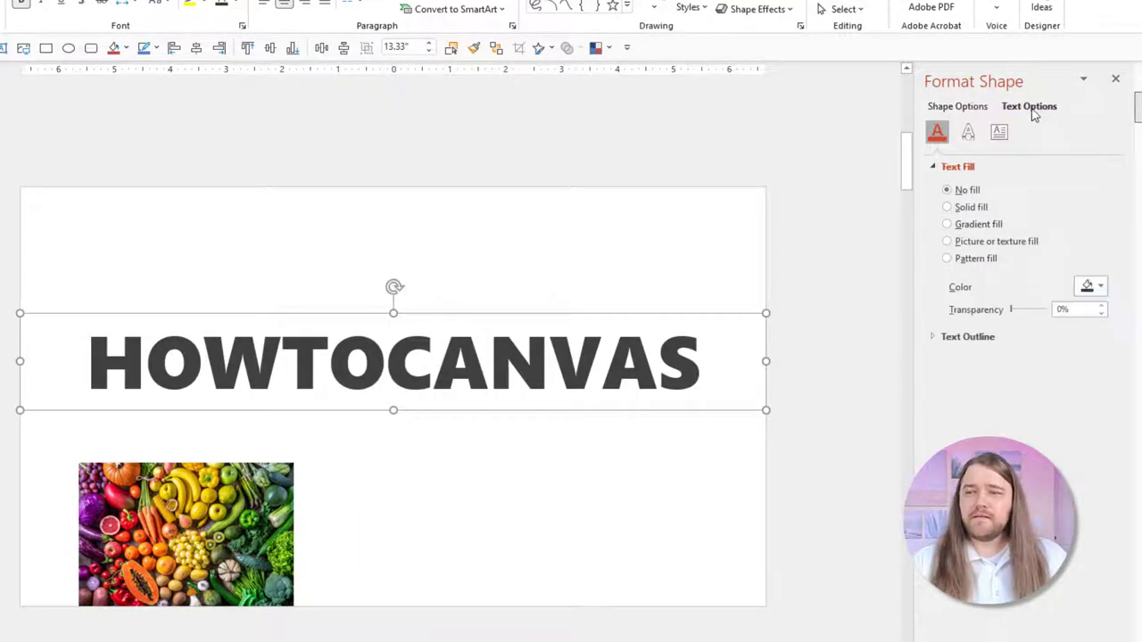
click(947, 241)
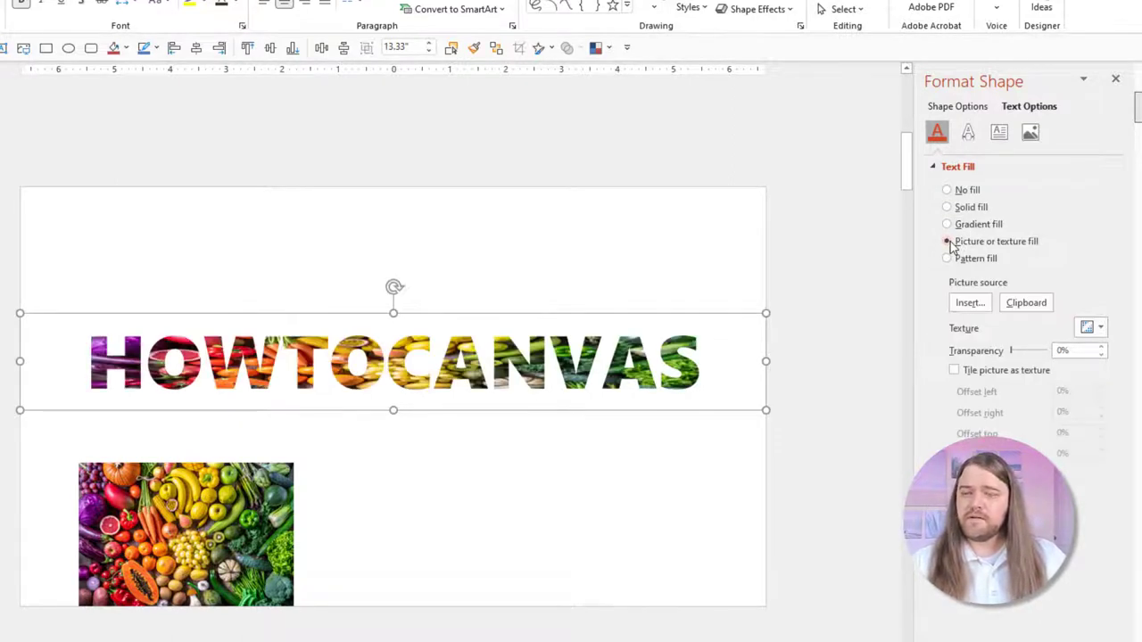
click(1026, 303)
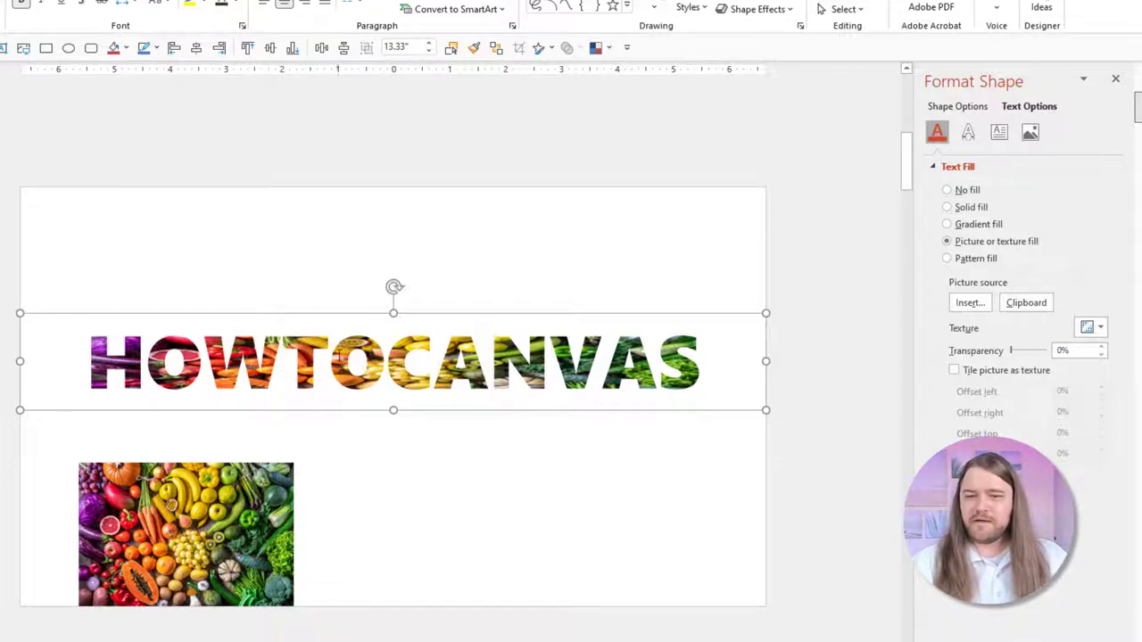
Undo the letter fill and enlarge the vegetable photo to cover the slide, sent to back
click(340, 357)
key(ctrl+z)
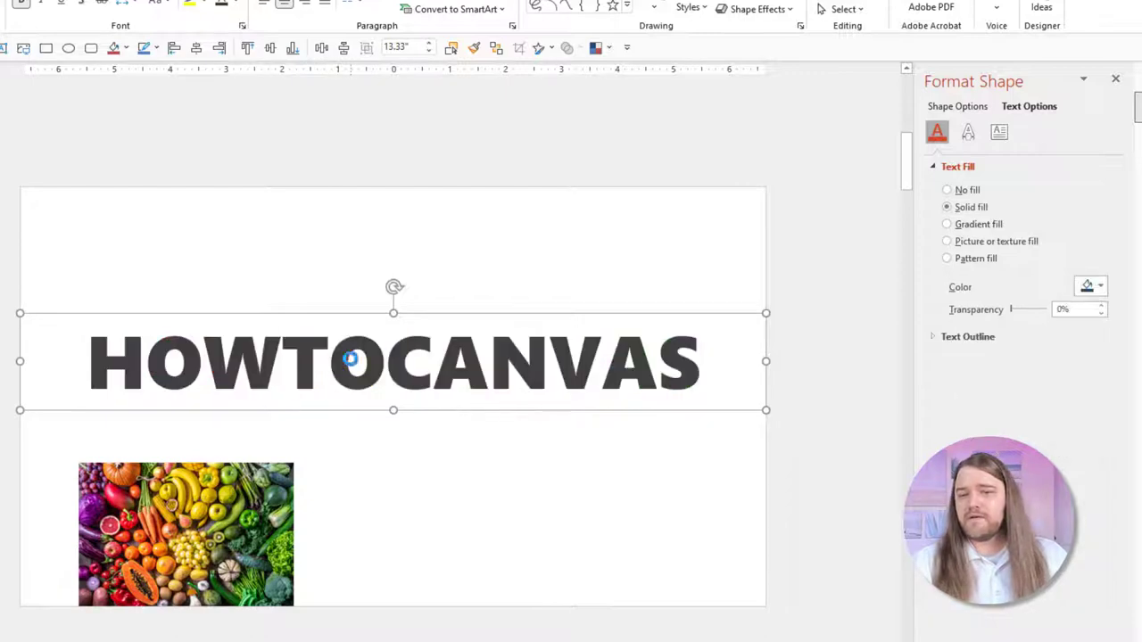
click(188, 525)
drag(188, 525, 134, 524)
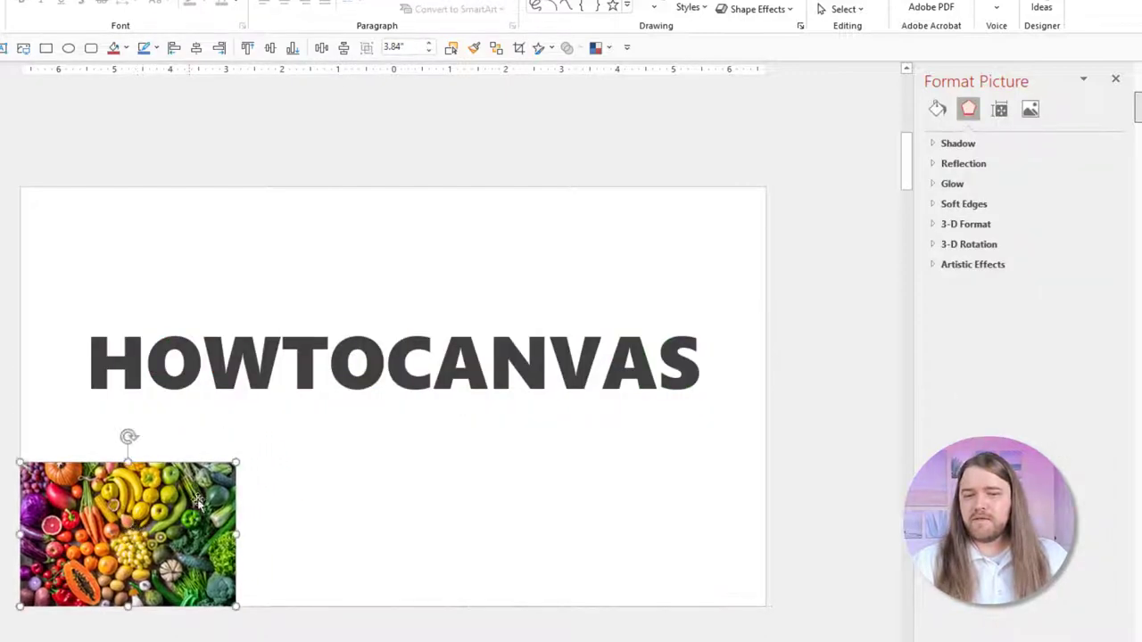
drag(234, 462, 764, 243)
click(803, 115)
drag(759, 114, 759, 127)
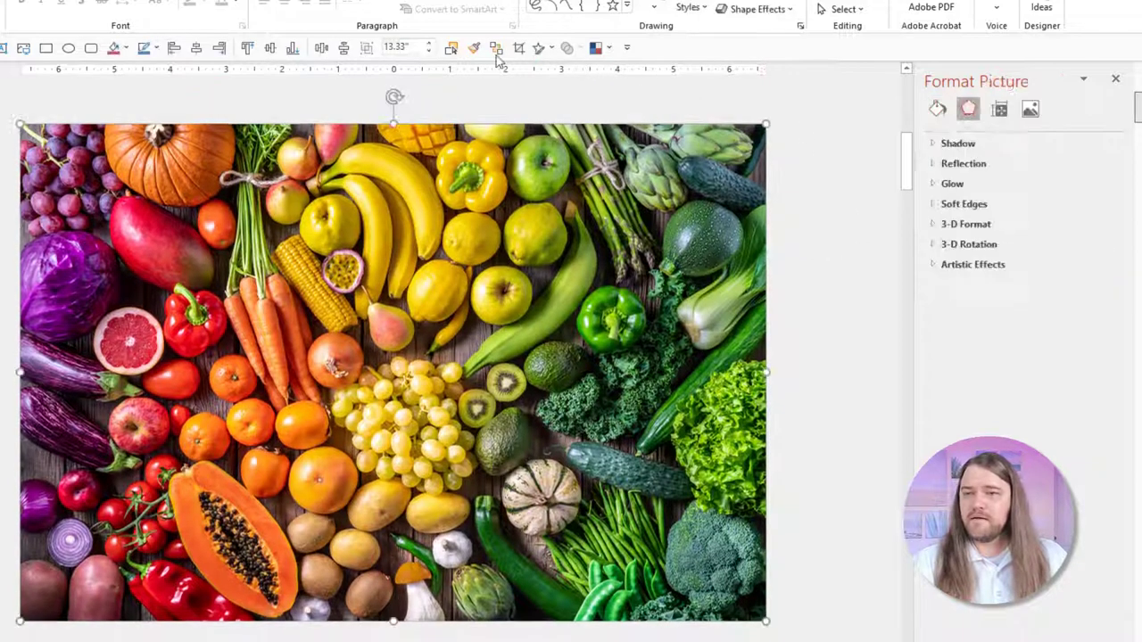
click(496, 47)
Set the HOWTOCANVAS title font size to 105 pt
click(393, 374)
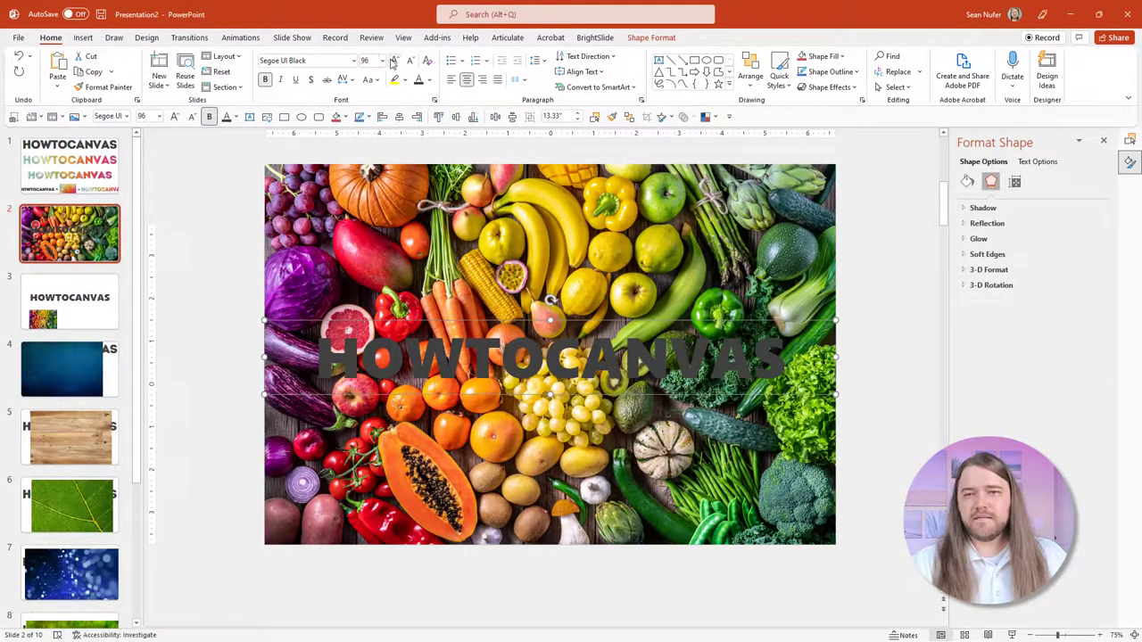
click(393, 61)
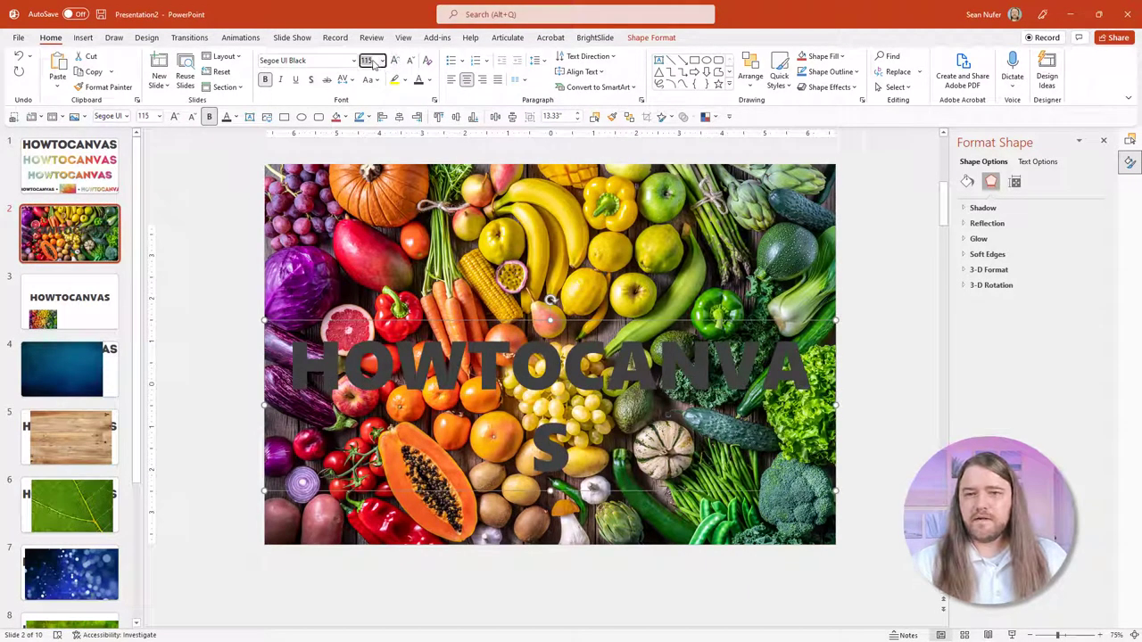
text(105)
key(Return)
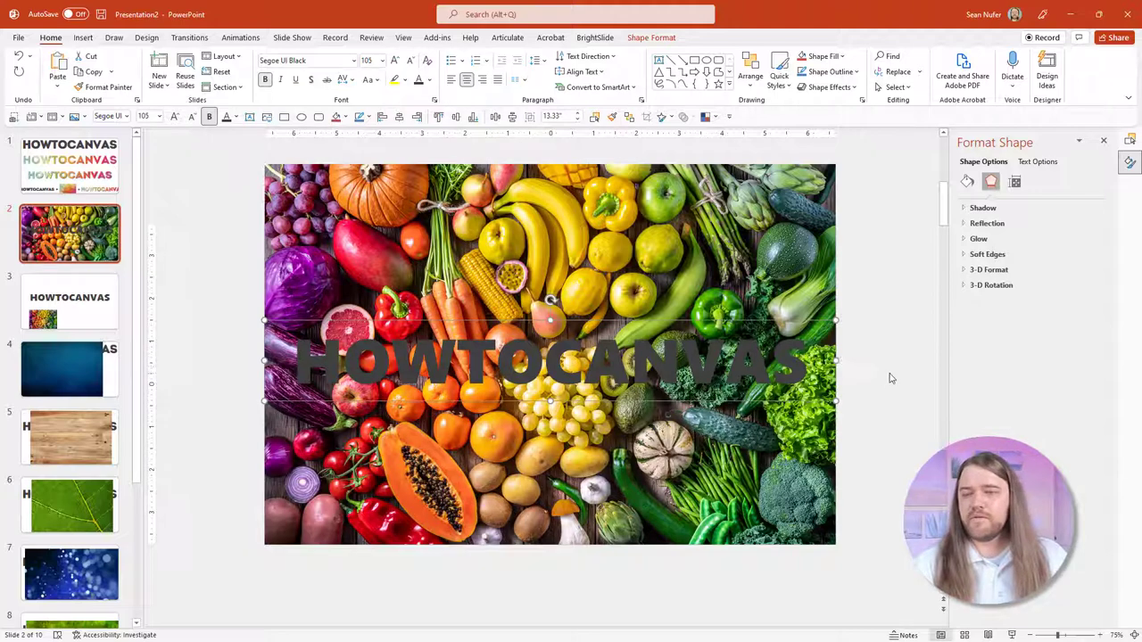
Crop the vegetable photo to a middle band and move the title onto it
click(853, 294)
click(606, 261)
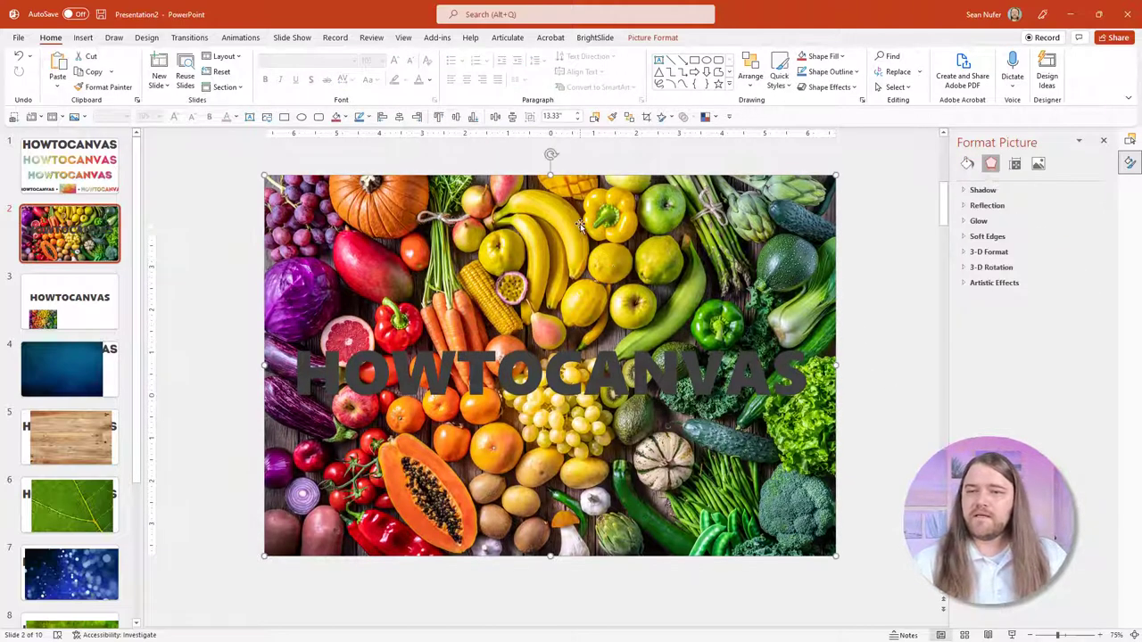
double_click(660, 241)
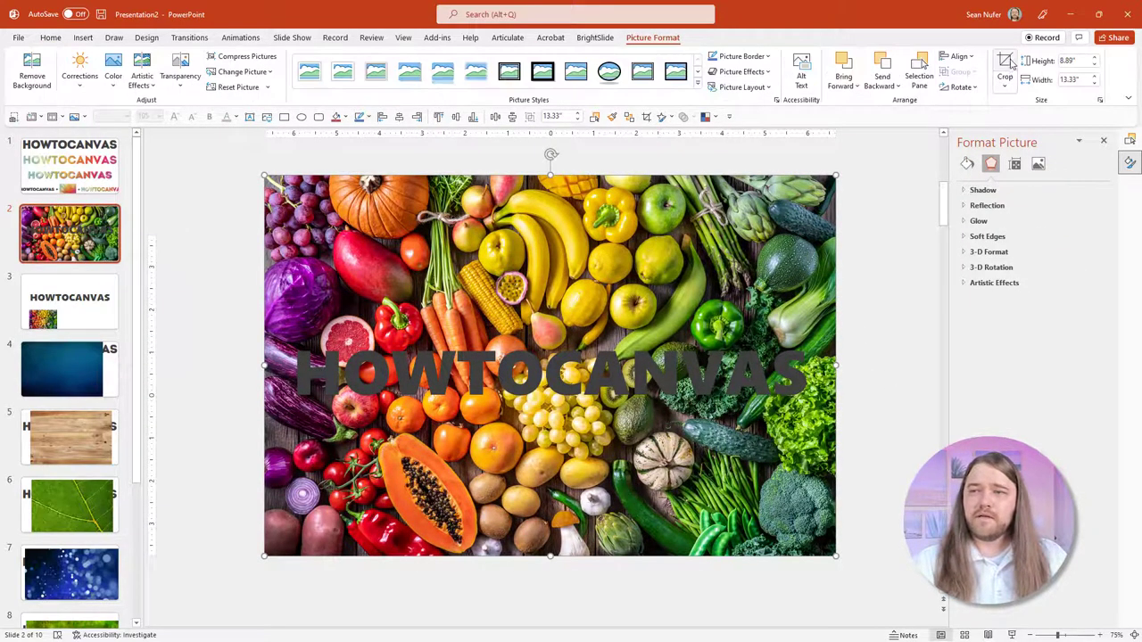
click(1004, 68)
drag(550, 165, 549, 224)
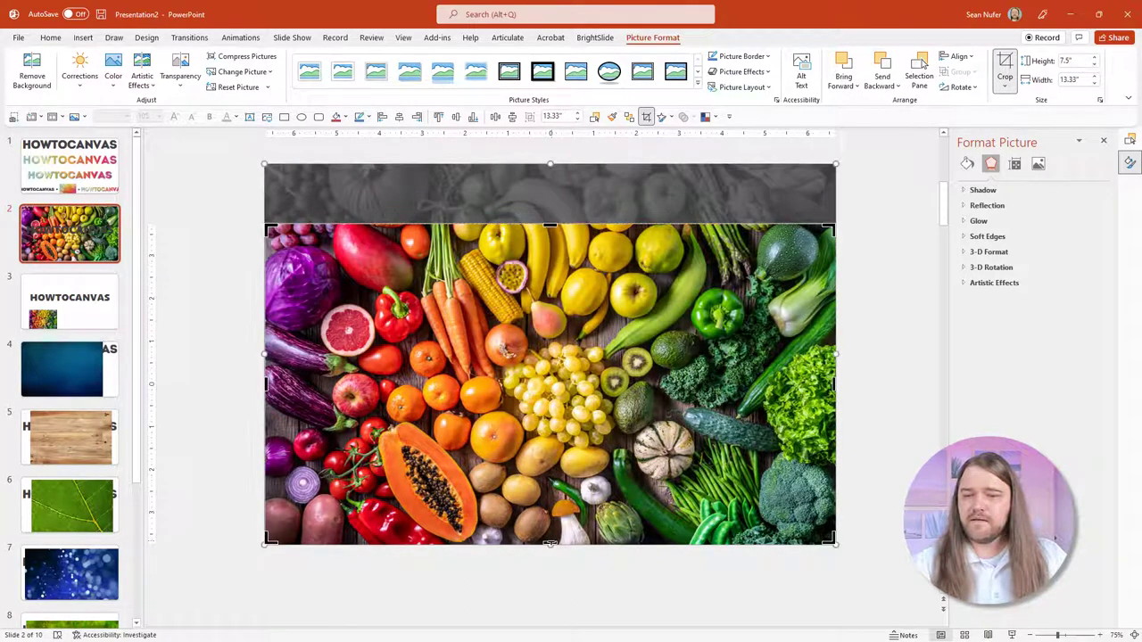
drag(551, 543, 551, 350)
click(580, 365)
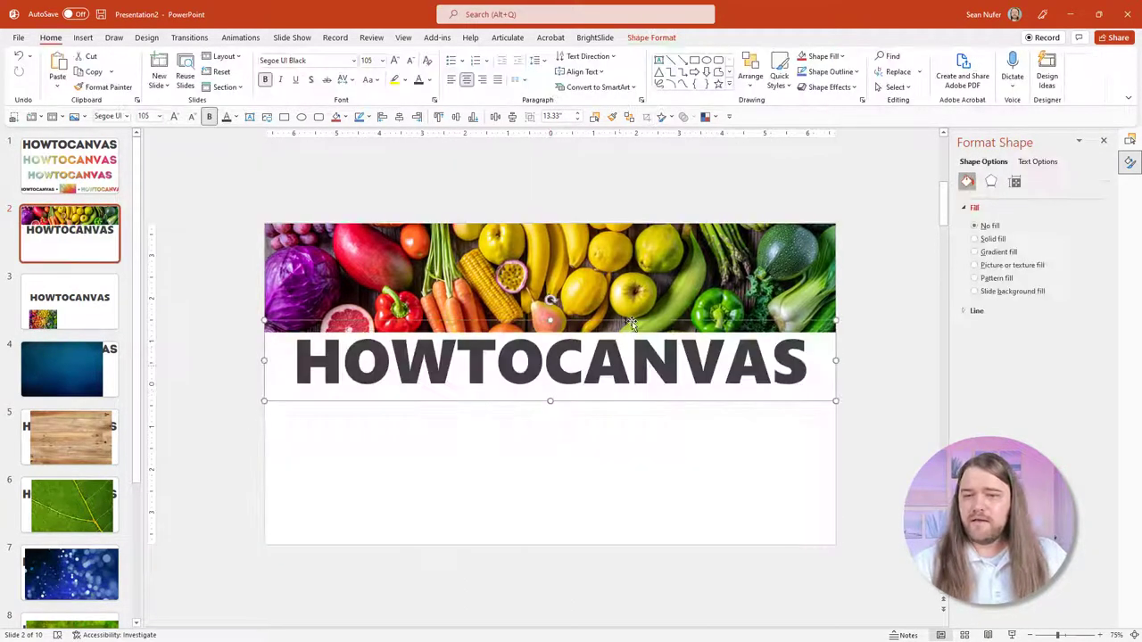
drag(623, 327, 623, 232)
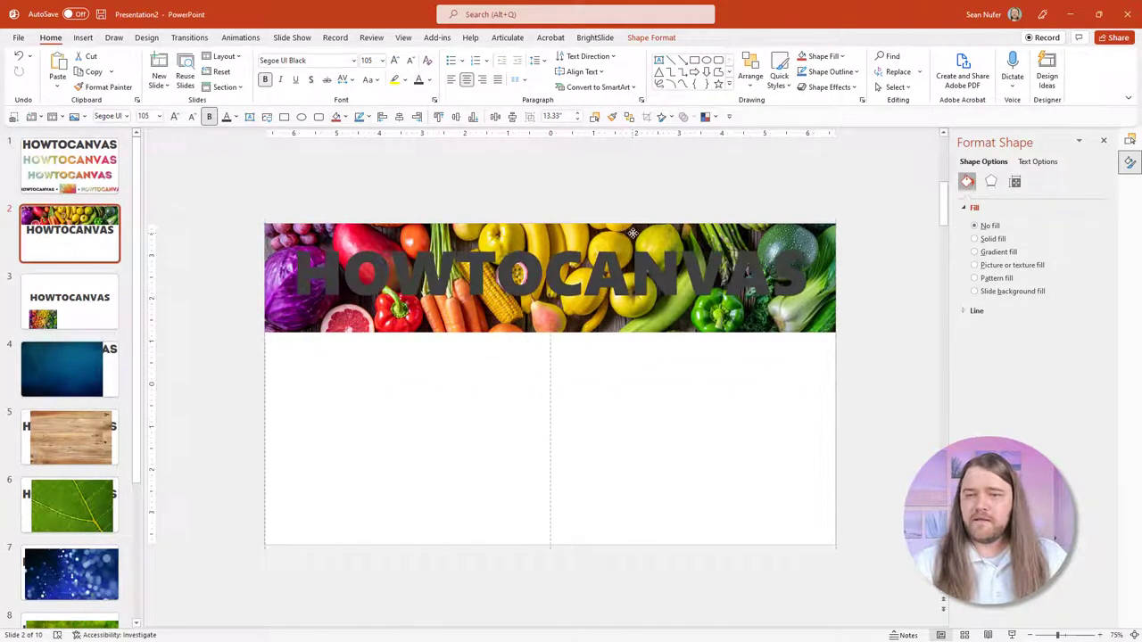
Fill the HOWTOCANVAS letters with the copied fruit photo and move them below the strip
click(748, 325)
right_click(748, 325)
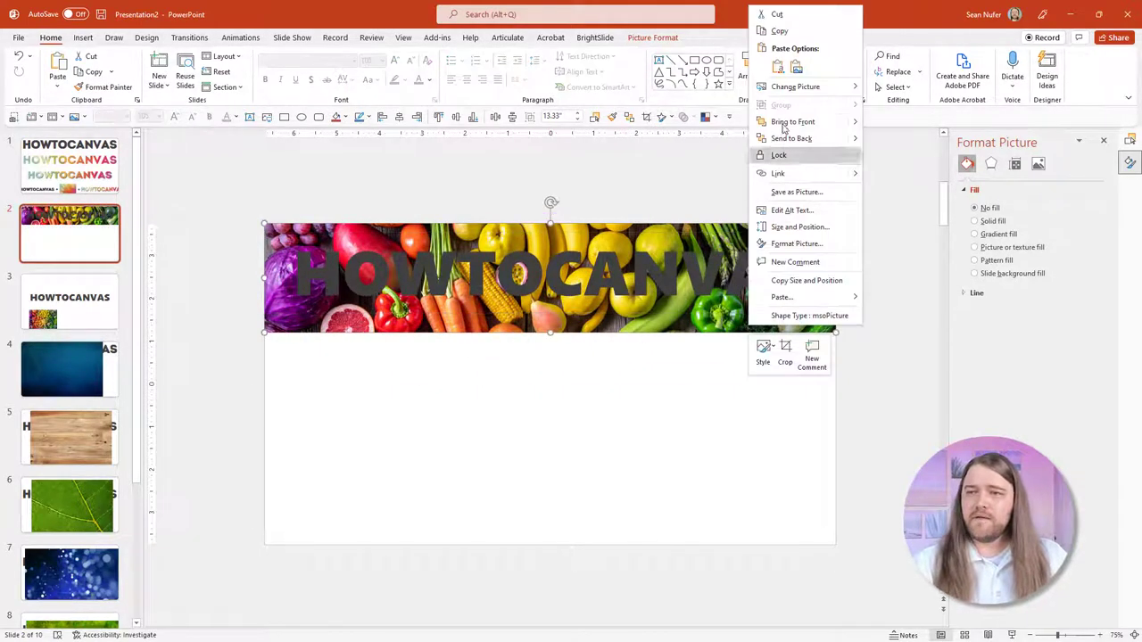
click(776, 31)
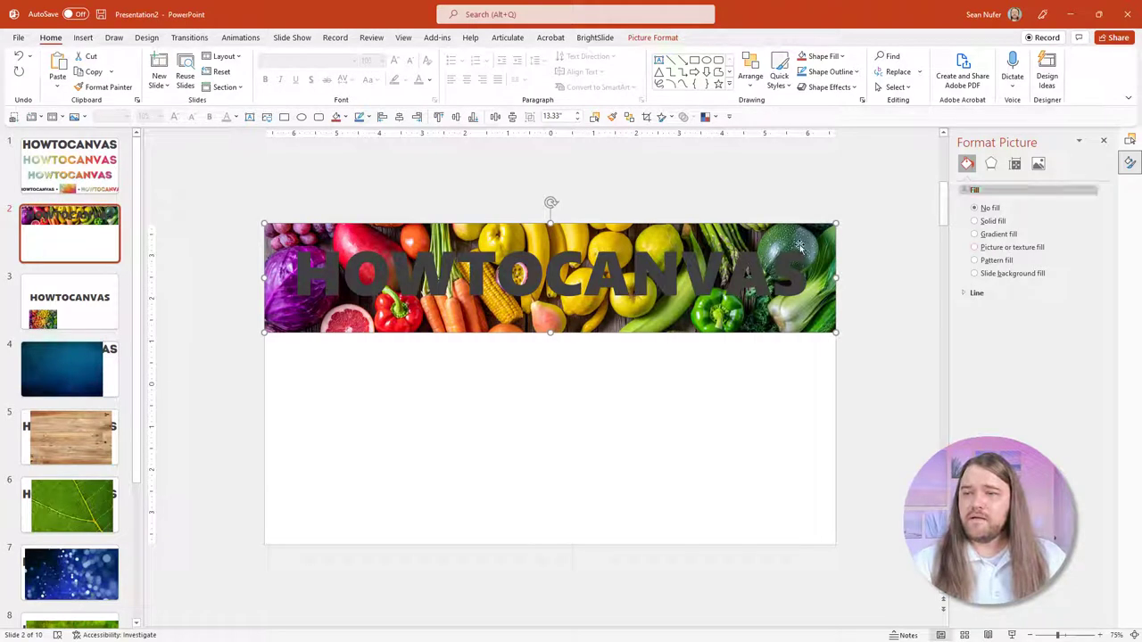
key(Tab)
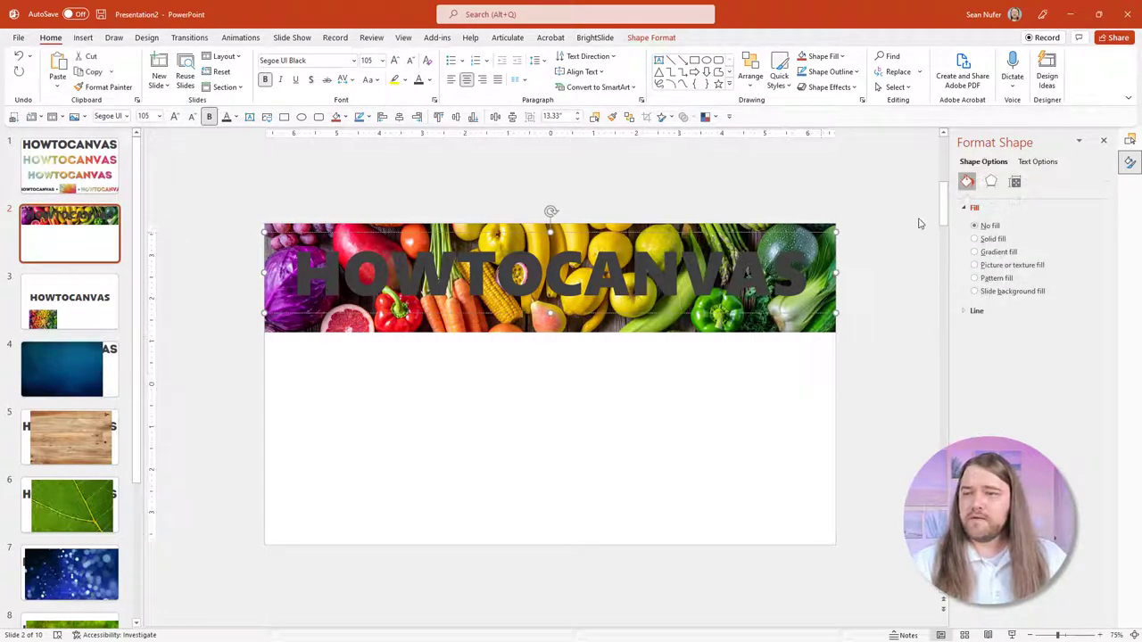
click(1035, 162)
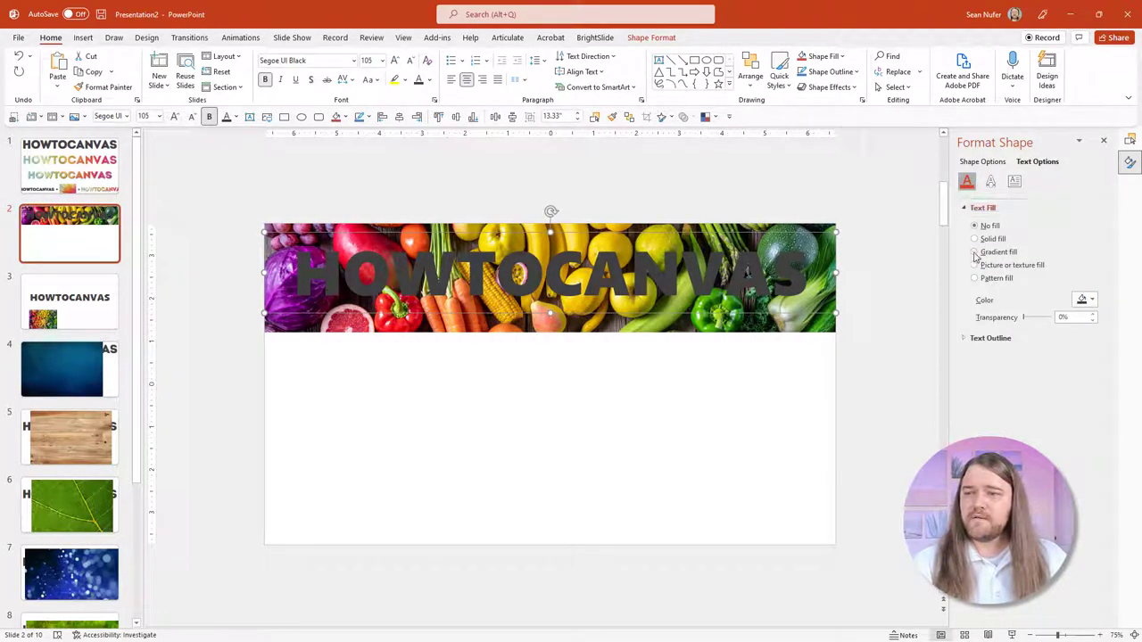
click(975, 265)
click(1033, 312)
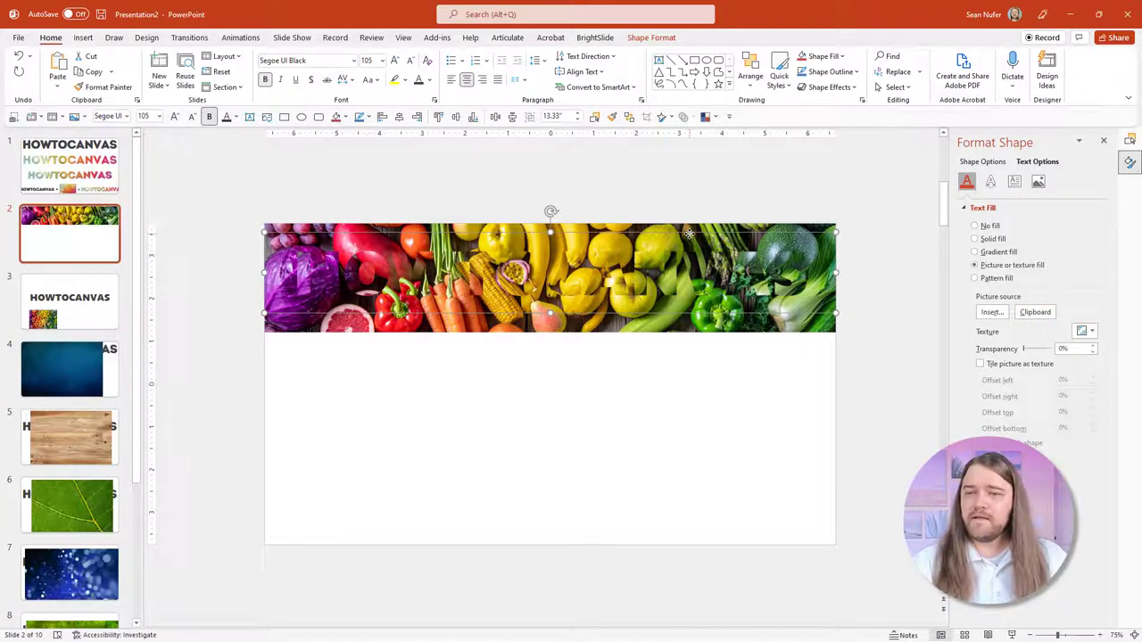
drag(690, 234, 691, 378)
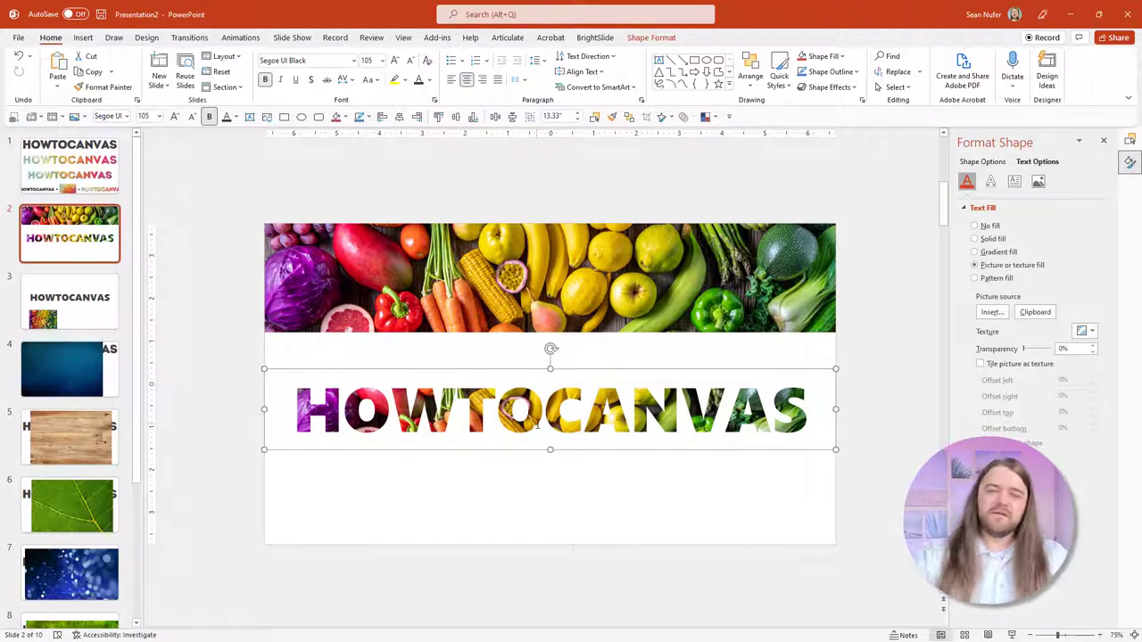
Re-crop the banner photo to show papaya, grapes and squash instead
click(560, 281)
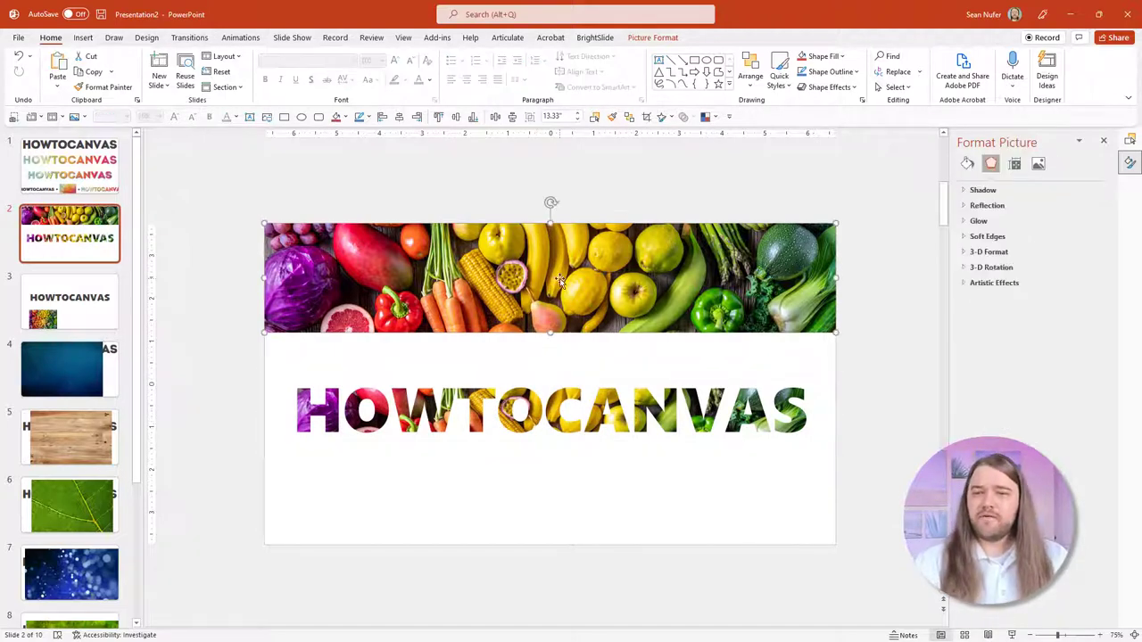
click(560, 281)
click(1005, 63)
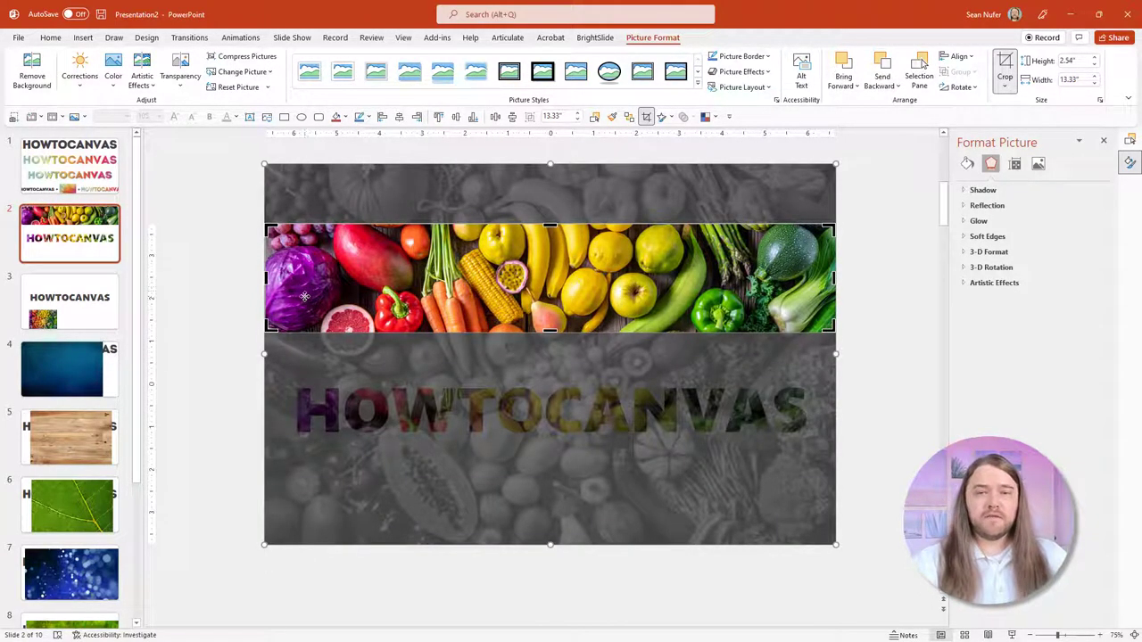
drag(617, 305, 617, 145)
drag(613, 105, 612, 247)
key(Escape)
key(Escape)
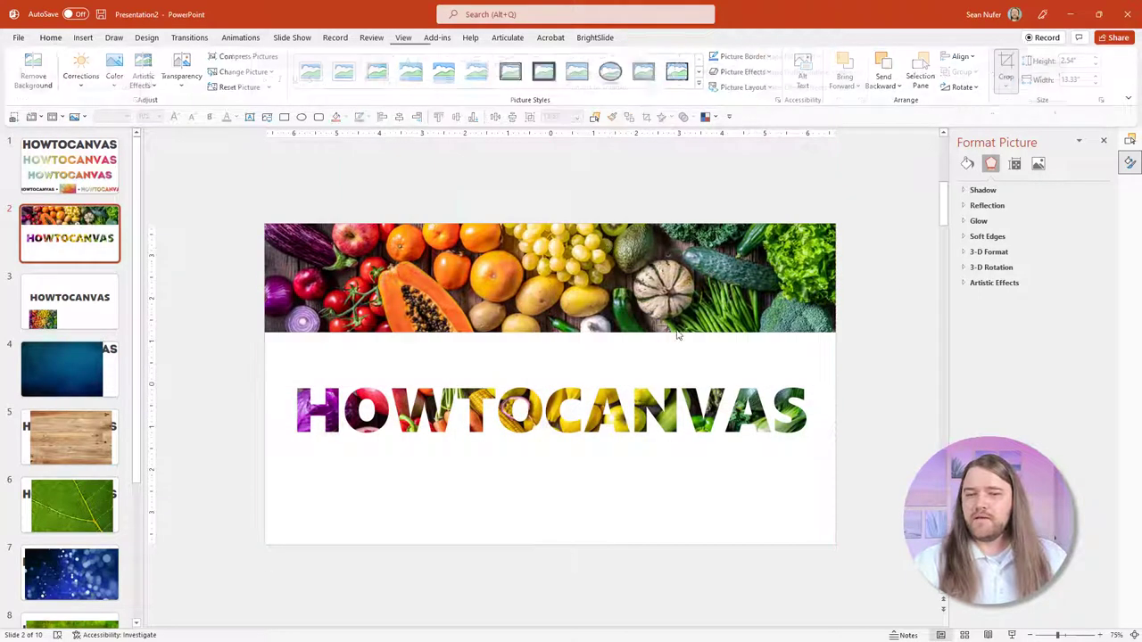
click(472, 268)
Copy the re-cropped banner and use it as the HOWTOCANVAS letters' picture fill
right_click(473, 266)
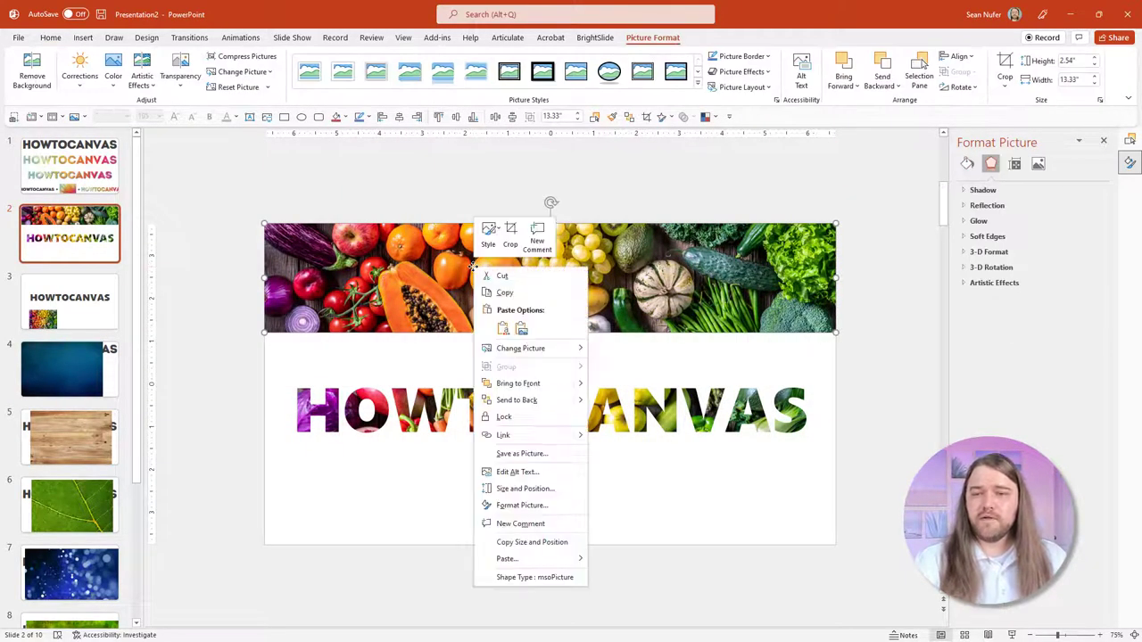
click(523, 295)
click(544, 411)
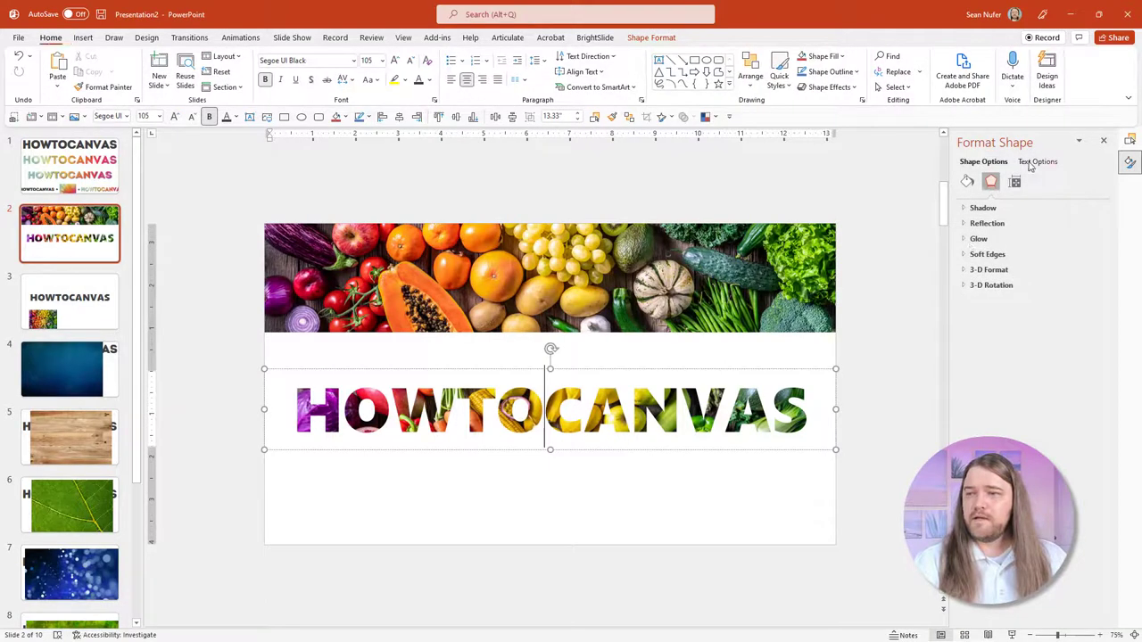
click(1035, 161)
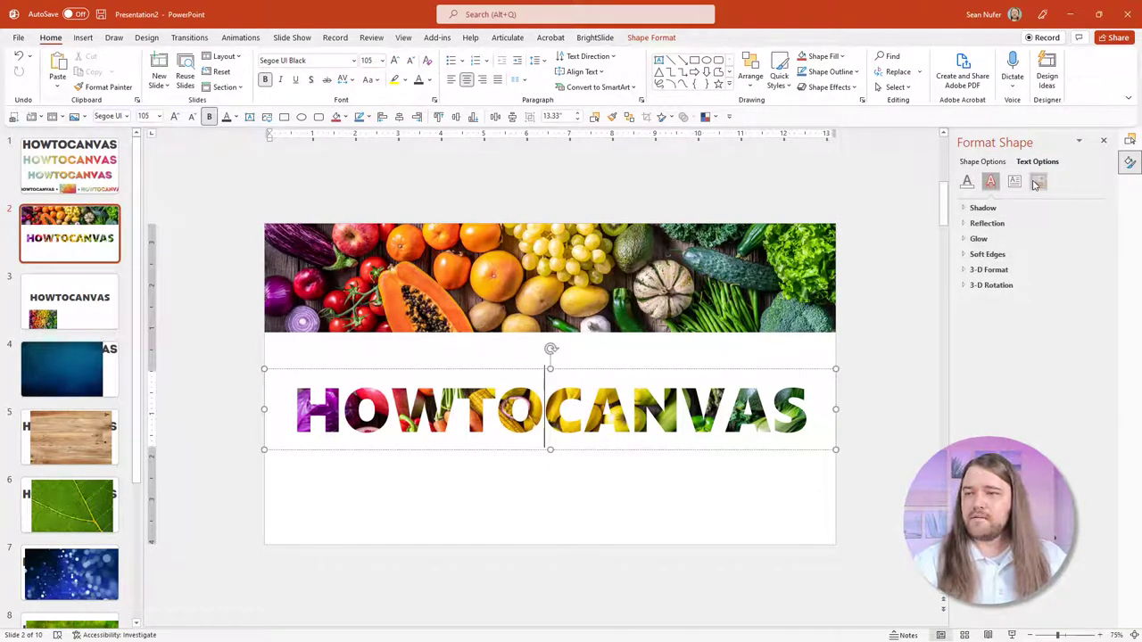
click(967, 181)
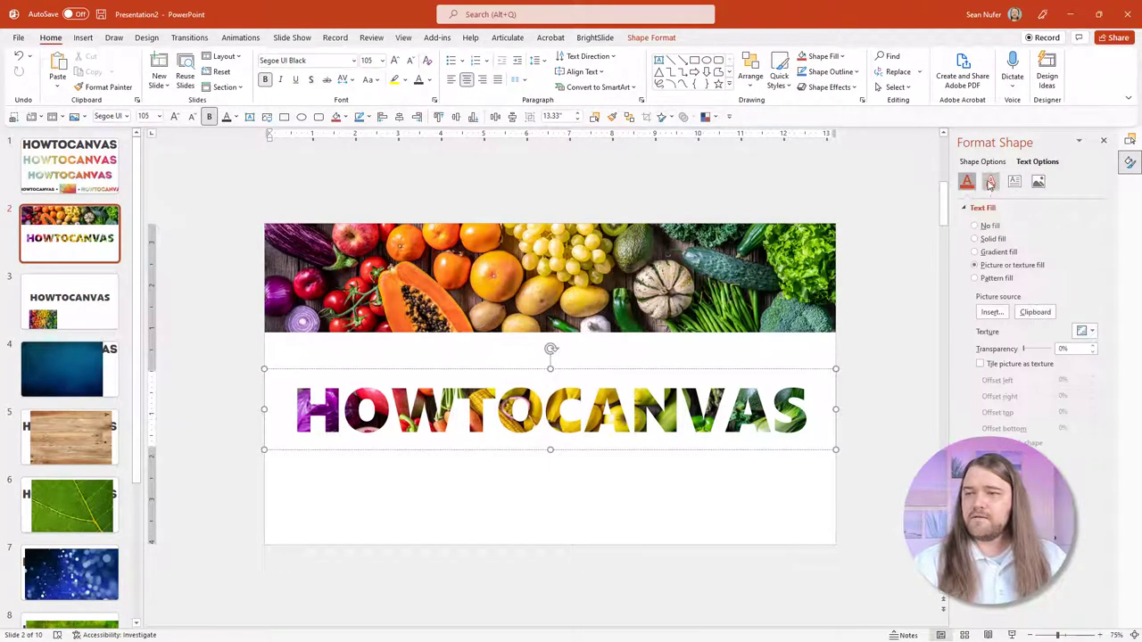
click(1035, 312)
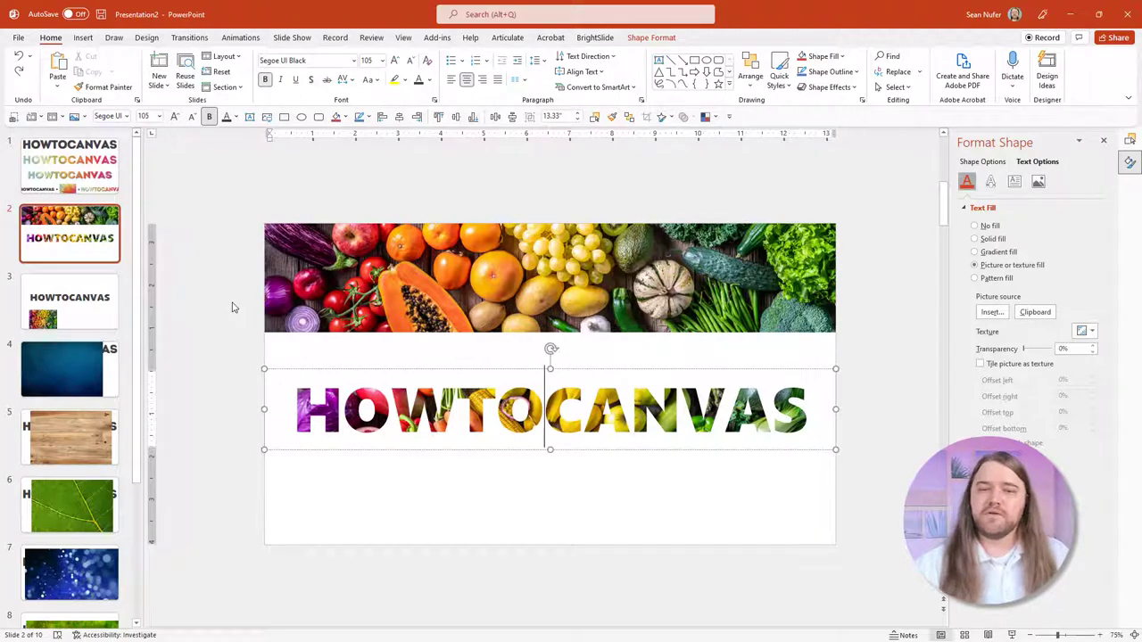
On slide 3, stretch the fruit photo across the slide, crop its top, and send it back
click(24, 298)
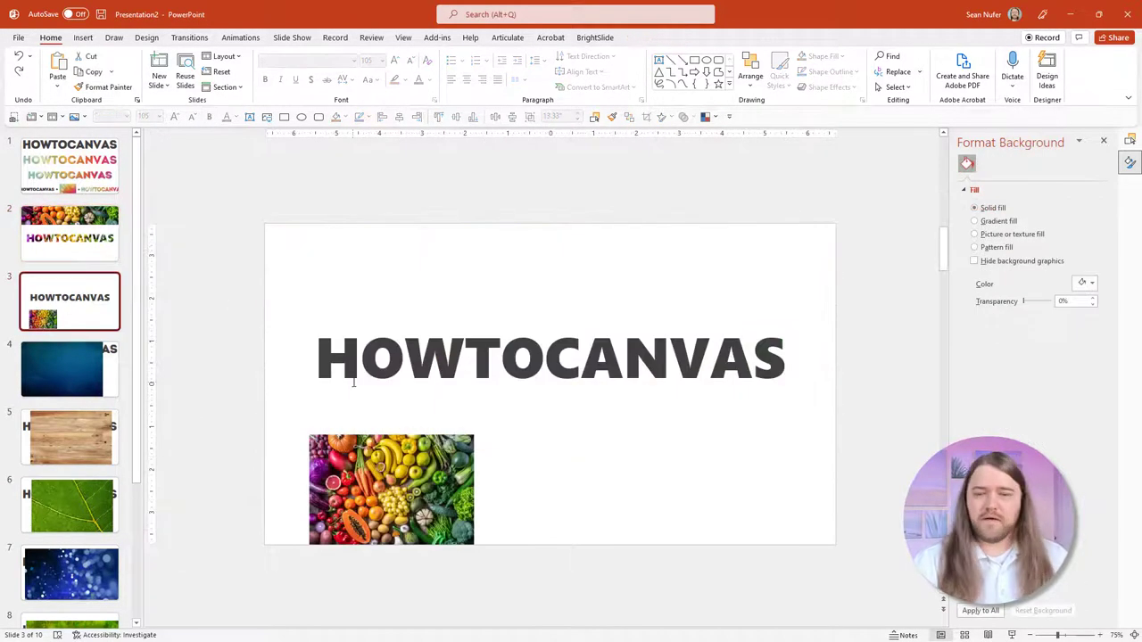
click(403, 466)
drag(430, 466, 385, 465)
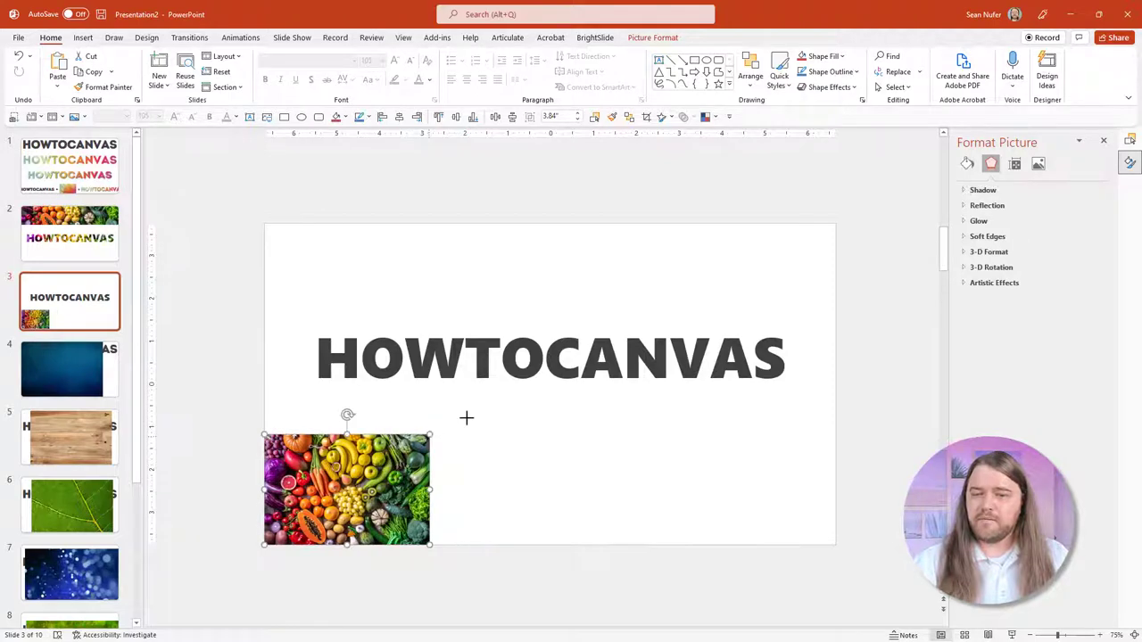
drag(553, 378, 837, 239)
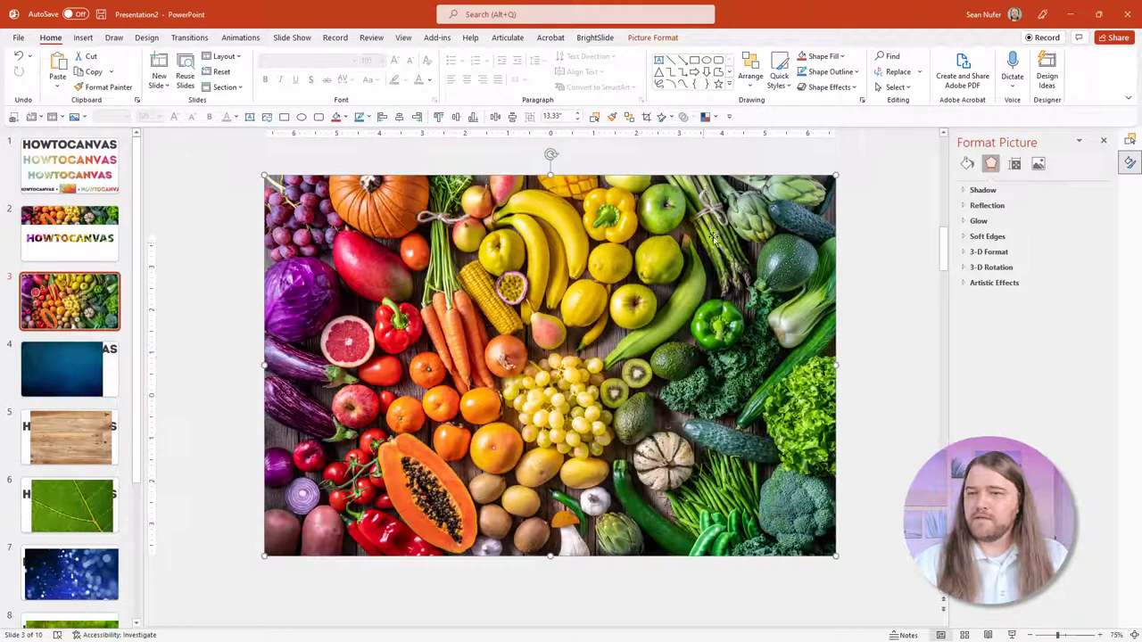
click(653, 37)
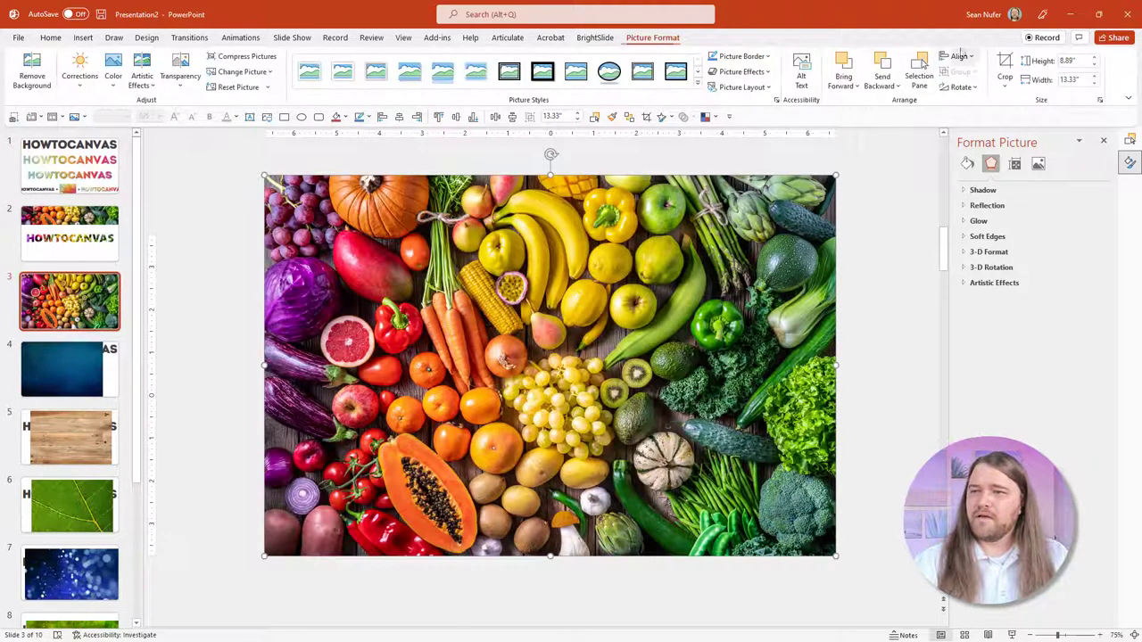
click(1004, 68)
drag(551, 165, 550, 224)
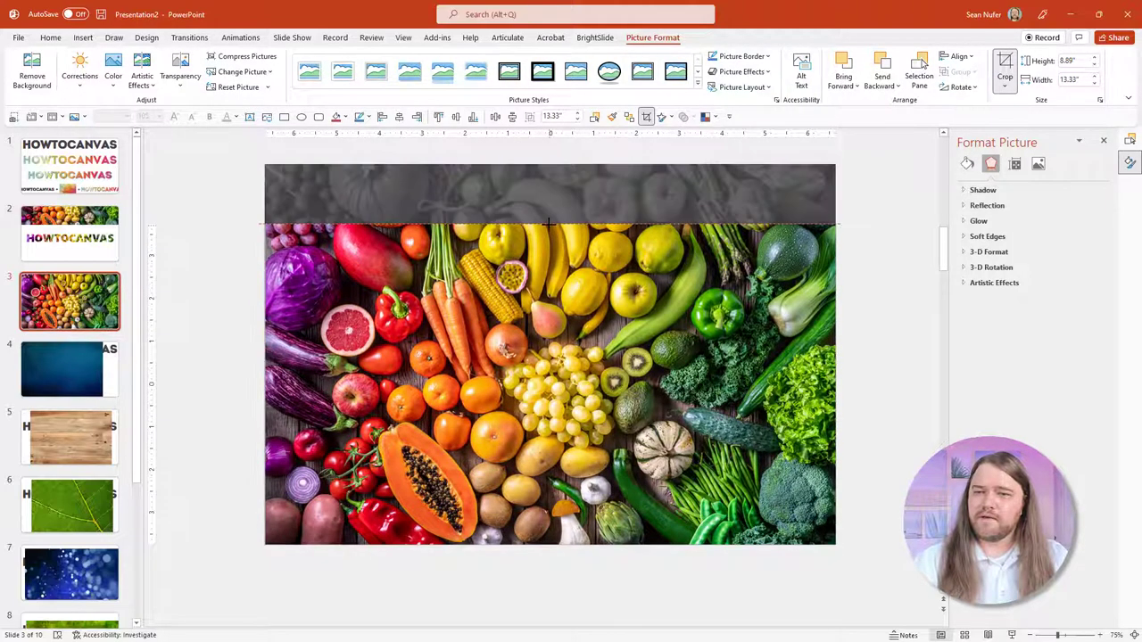
click(880, 232)
click(630, 117)
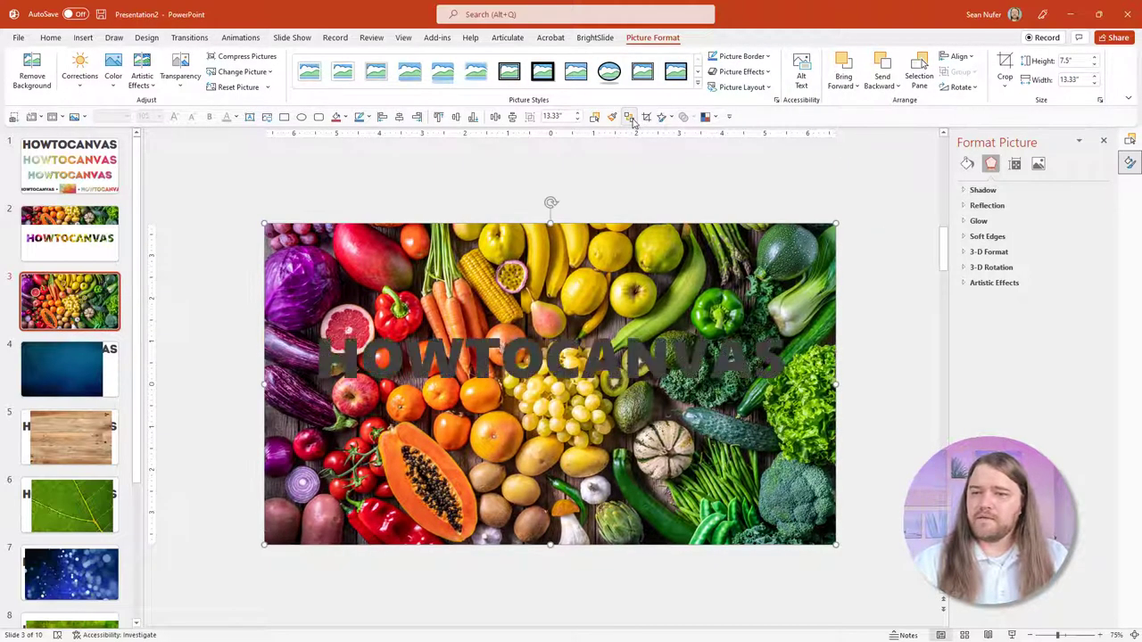
Enlarge the HOWTOCANVAS title to 105 pt, then to 110 pt
key(Tab)
click(522, 321)
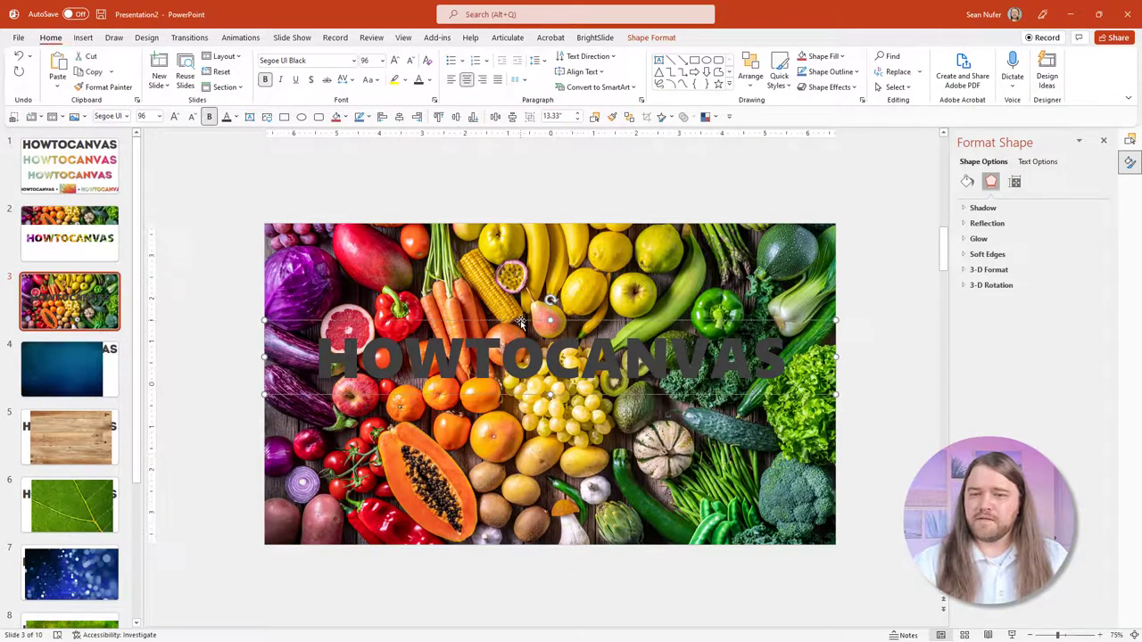
click(373, 62)
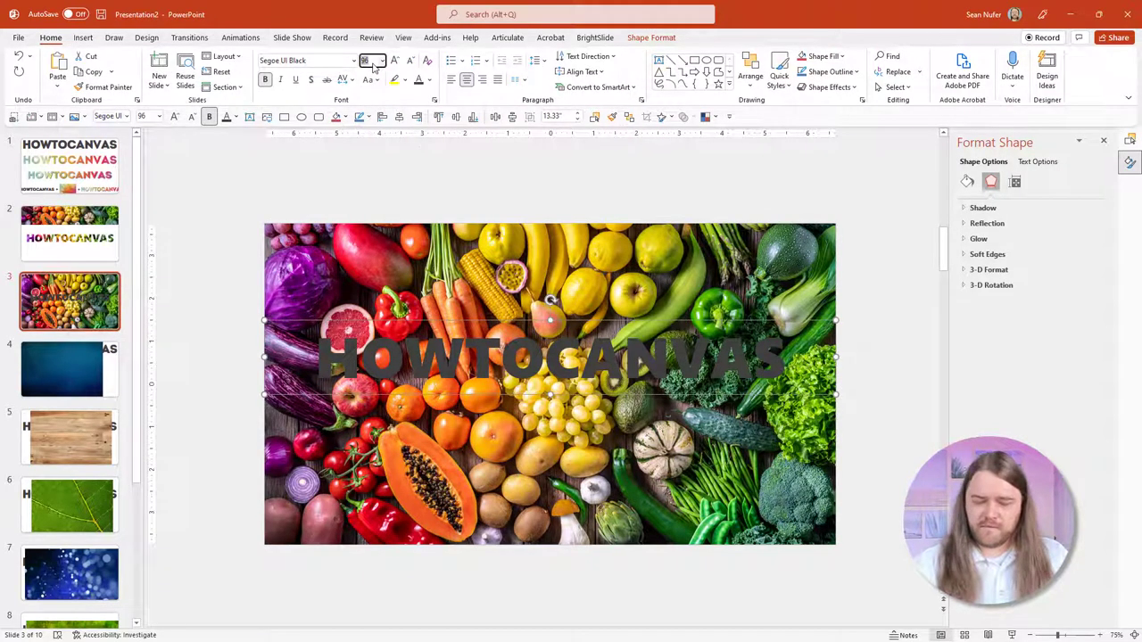
text(105)
key(Return)
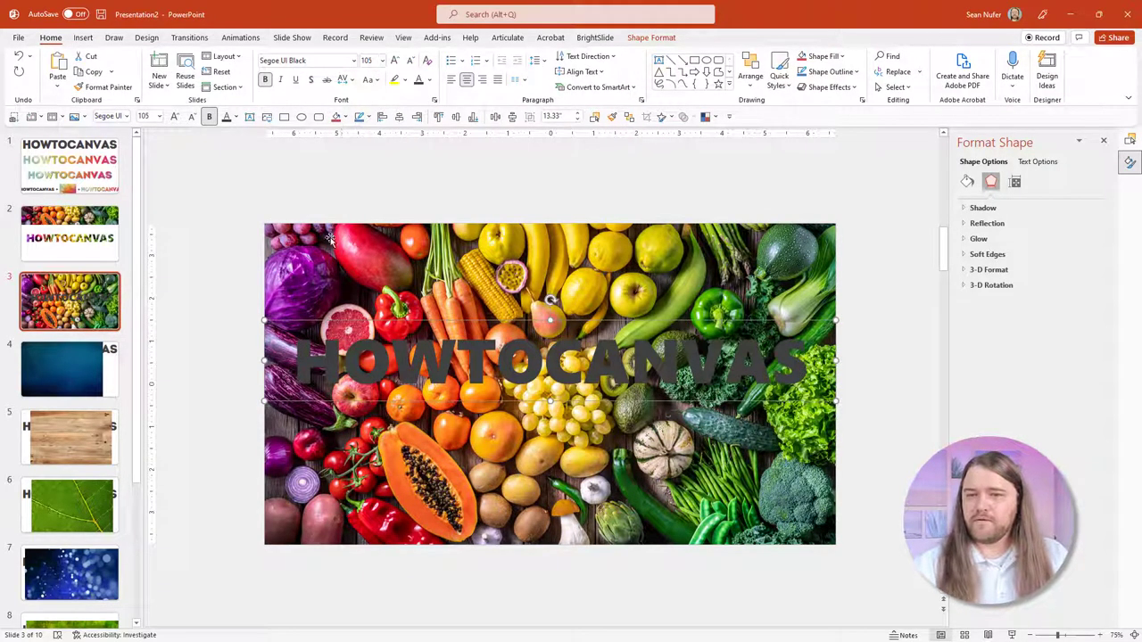
click(373, 61)
text(110)
key(Return)
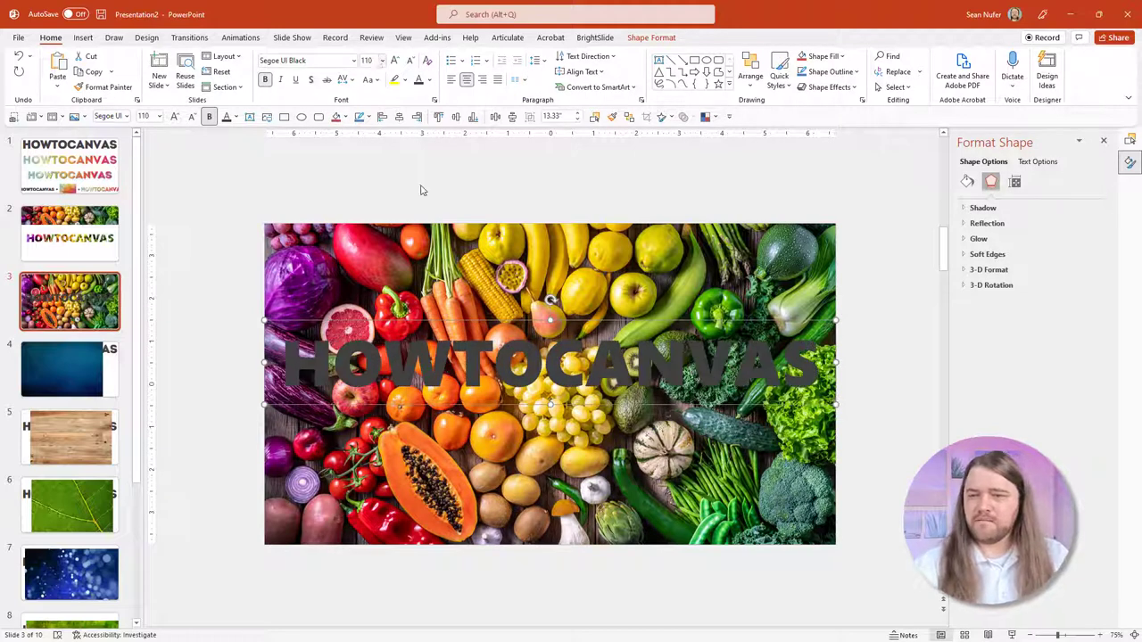
click(892, 336)
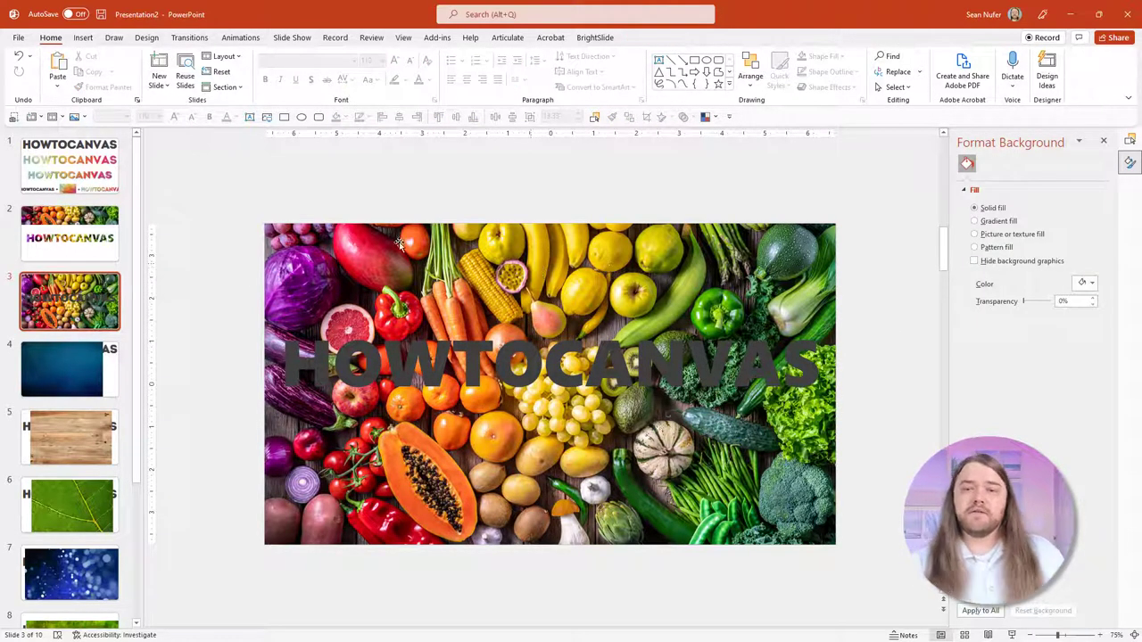
Intersect the fruit photo with the HOWTOCANVAS text box so the photo shows only inside the letters
click(332, 258)
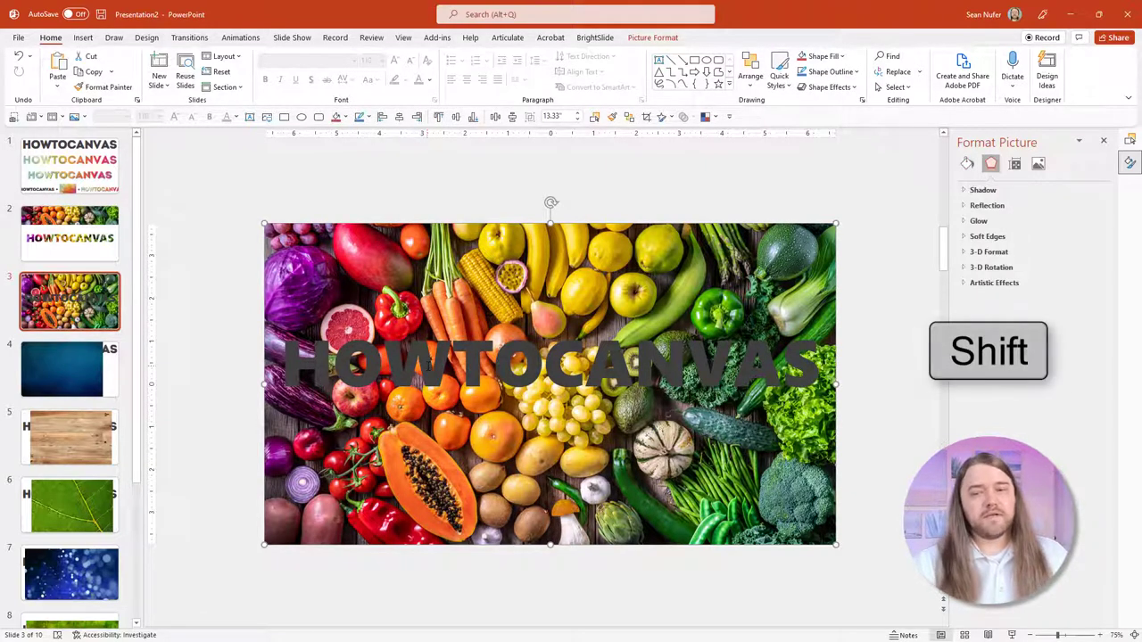
shift+click(427, 366)
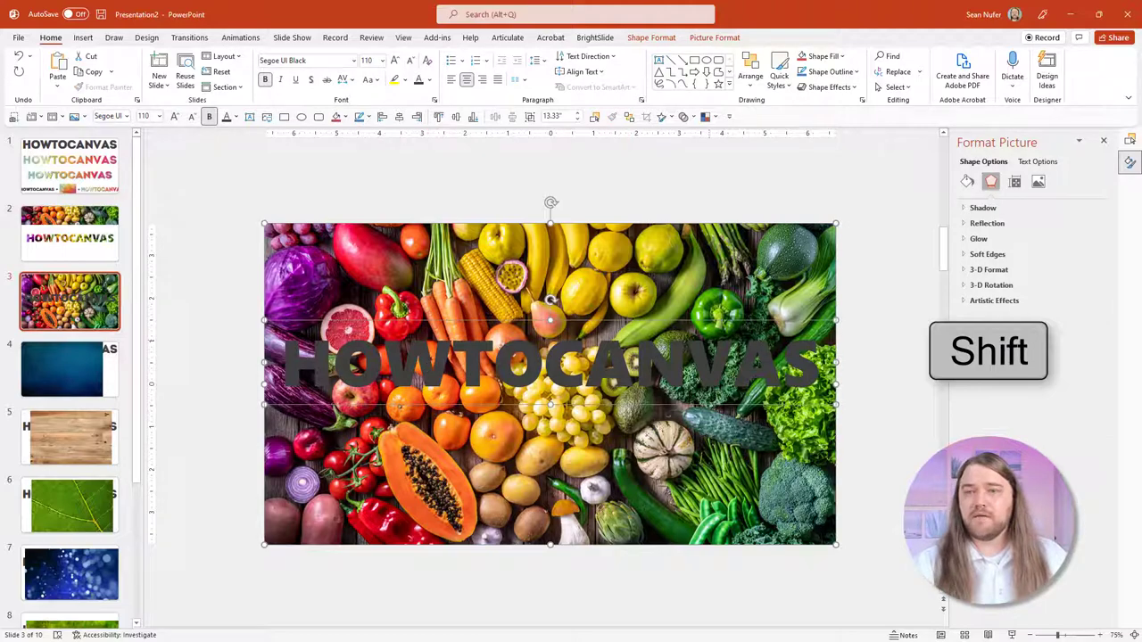
click(651, 37)
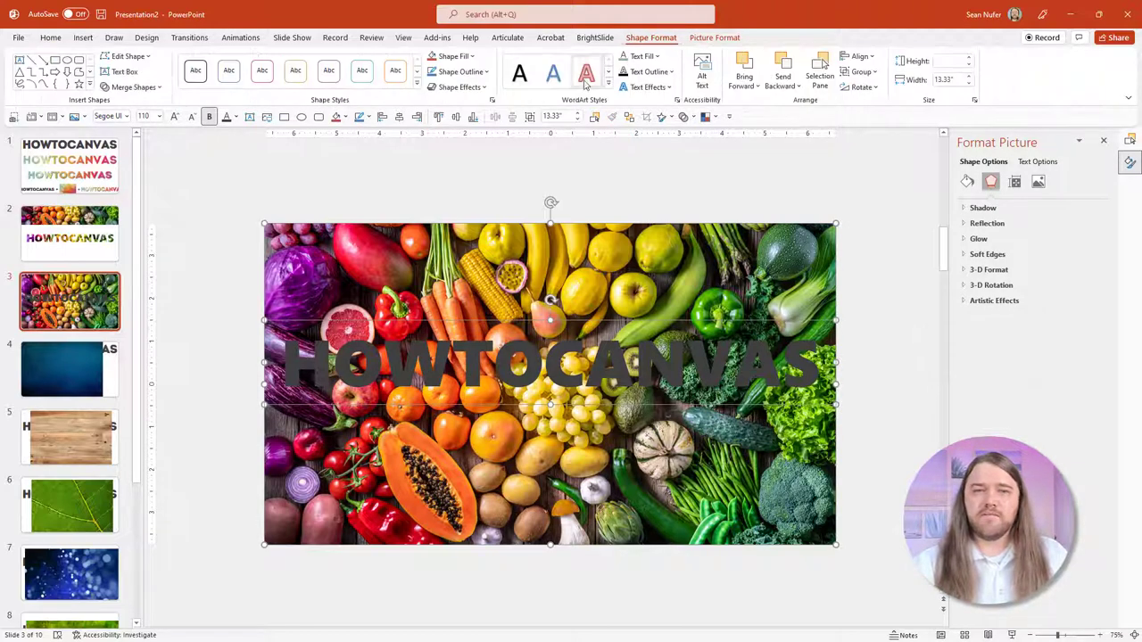
click(154, 88)
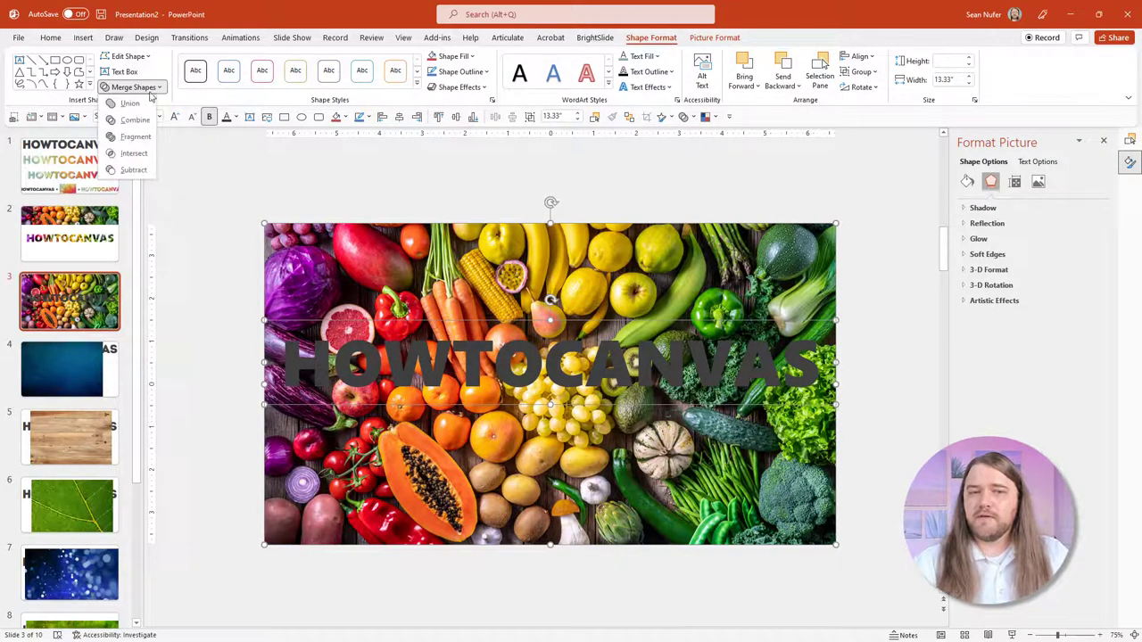
click(130, 154)
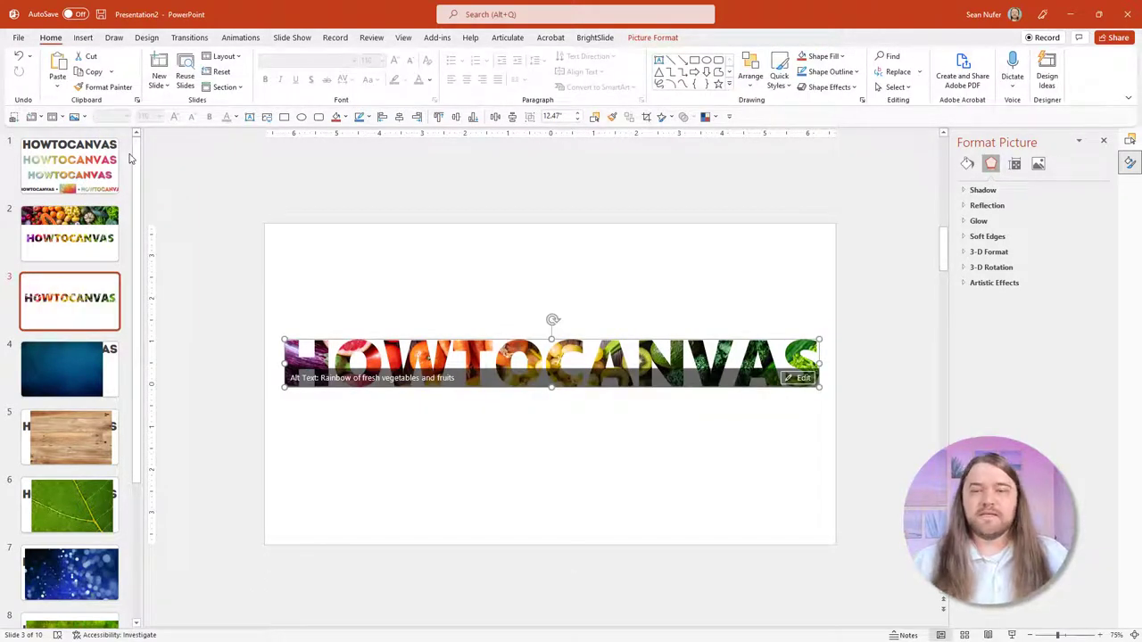
Crop the lettered picture, shrinking the fruit photo and moving it up behind the letters
click(589, 355)
double_click(605, 356)
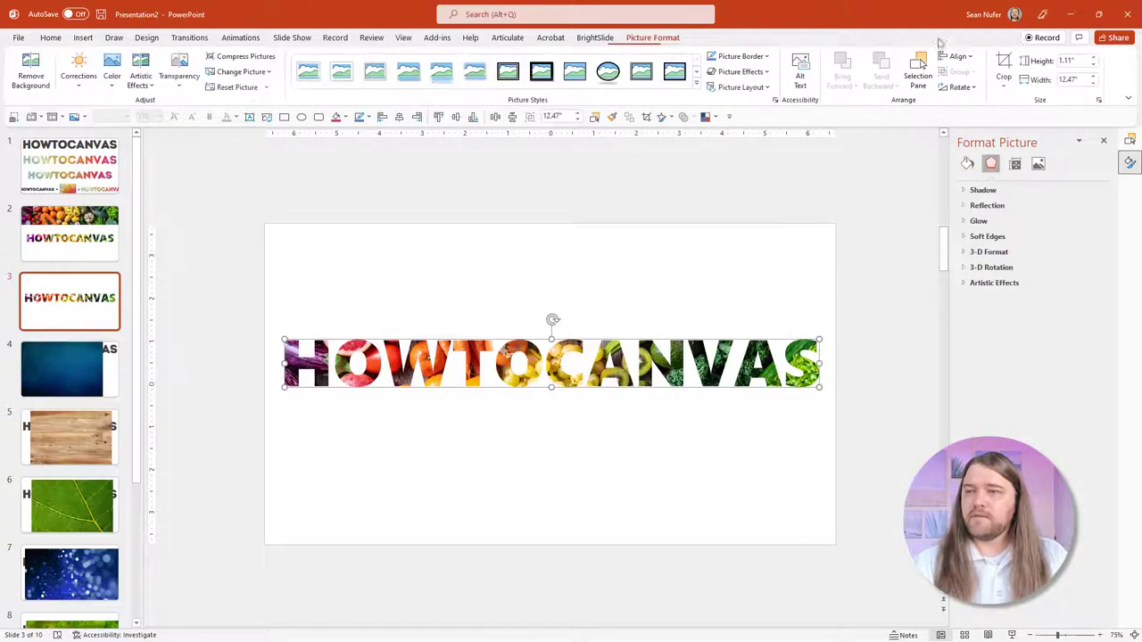
click(1006, 68)
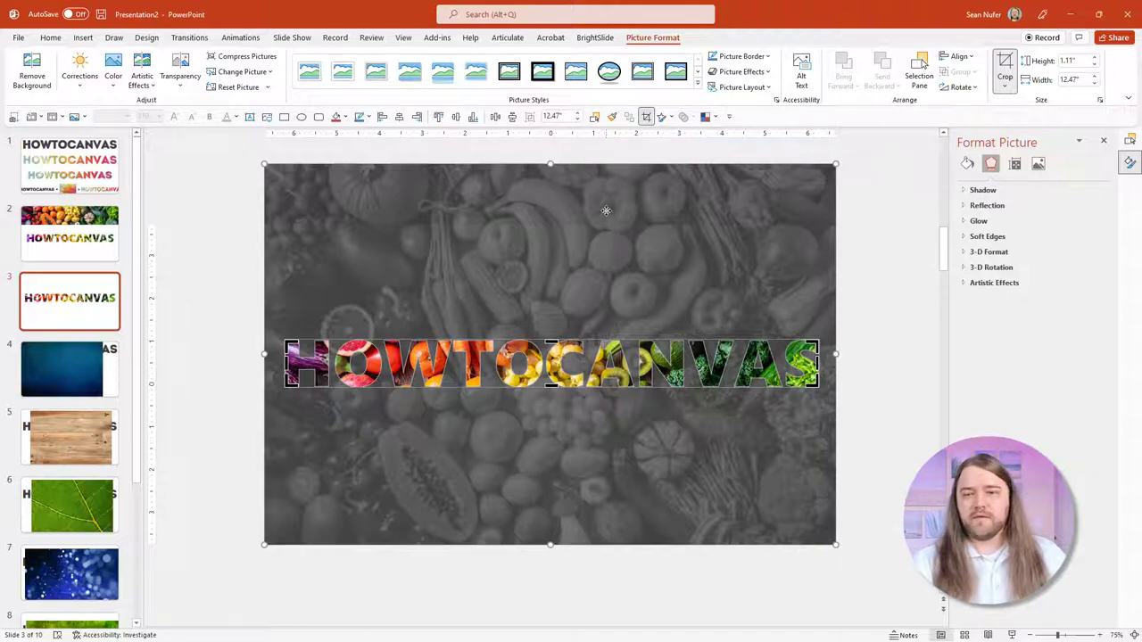
drag(606, 210, 612, 269)
click(370, 397)
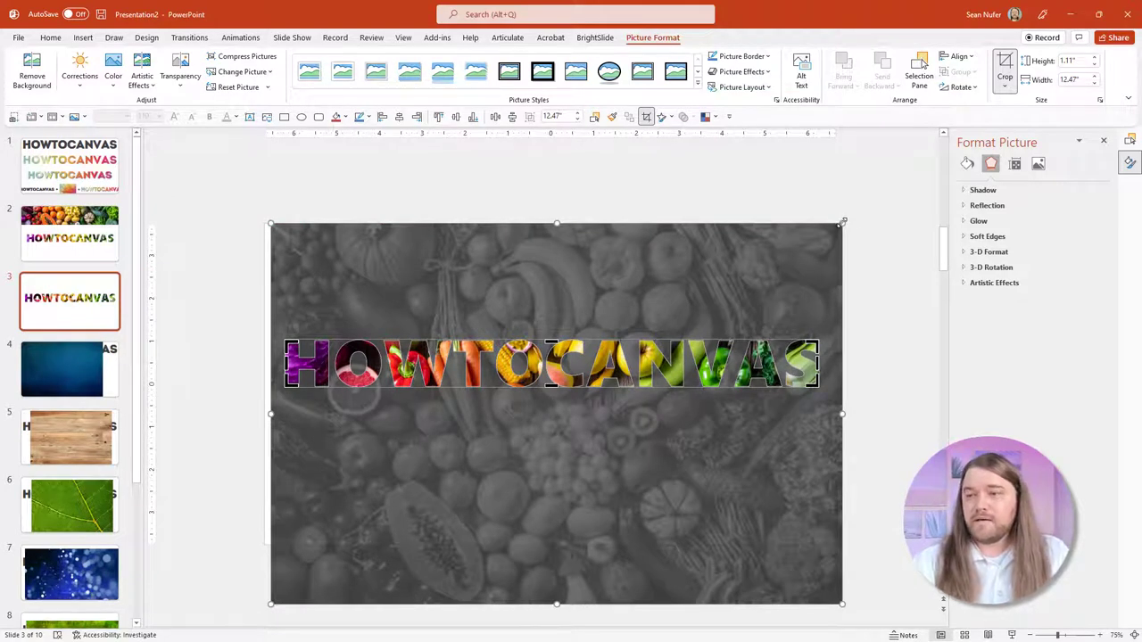
drag(843, 222, 821, 237)
drag(271, 238, 282, 244)
drag(516, 293, 511, 257)
Reposition the photo behind the lettering and trim the crop from the top-right and bottom-left corners
scroll(521, 306, down, 2)
scroll(522, 305, down, 2)
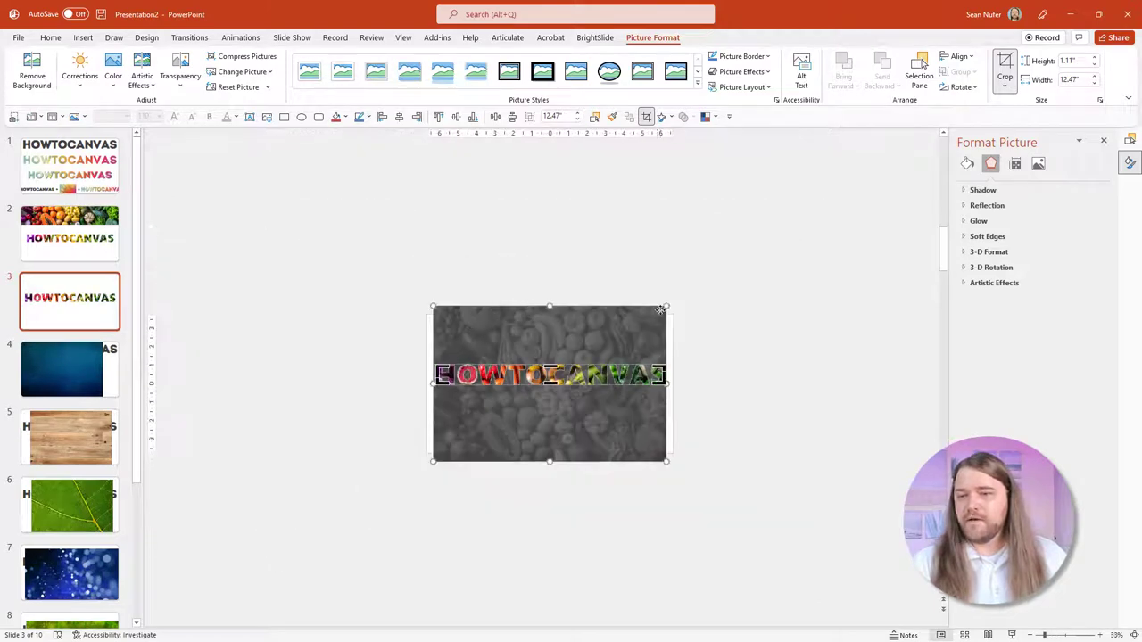
drag(666, 305, 789, 218)
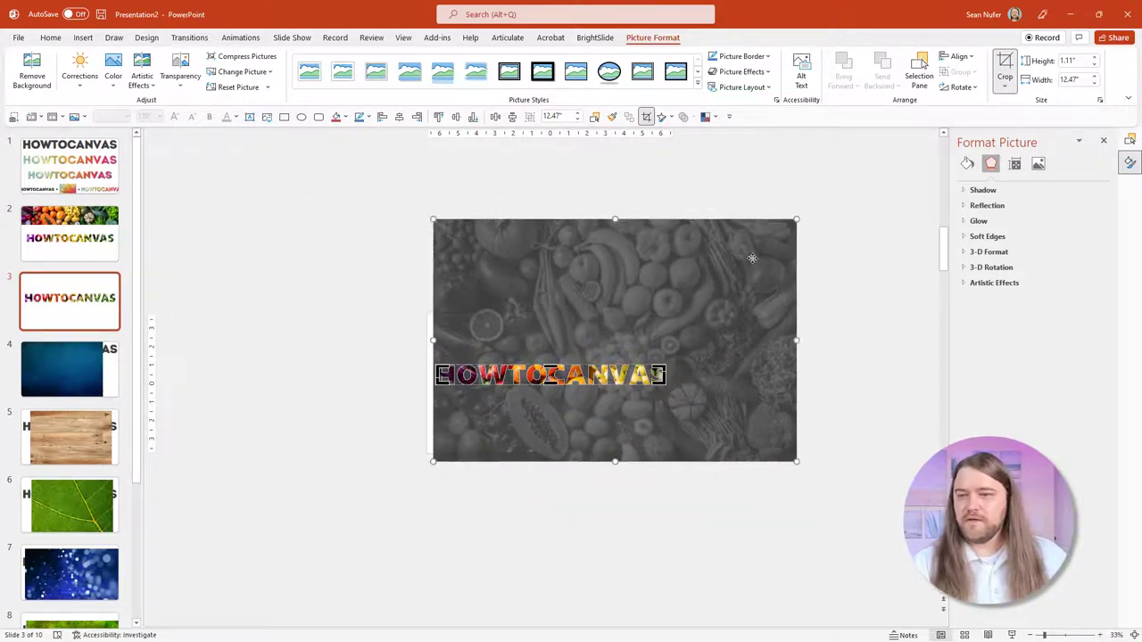
drag(740, 258, 711, 280)
drag(748, 242, 673, 325)
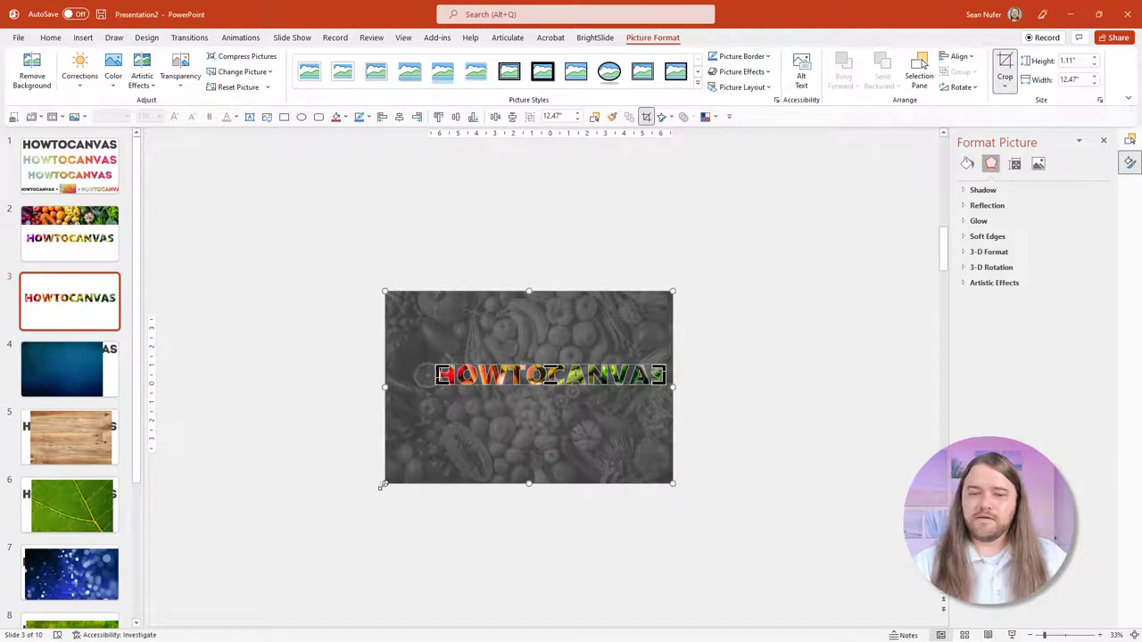
drag(386, 484, 443, 433)
Finish cropping and give the fruit-filled lettering a Blue, Accent 1, Lighter 40% picture border
click(720, 372)
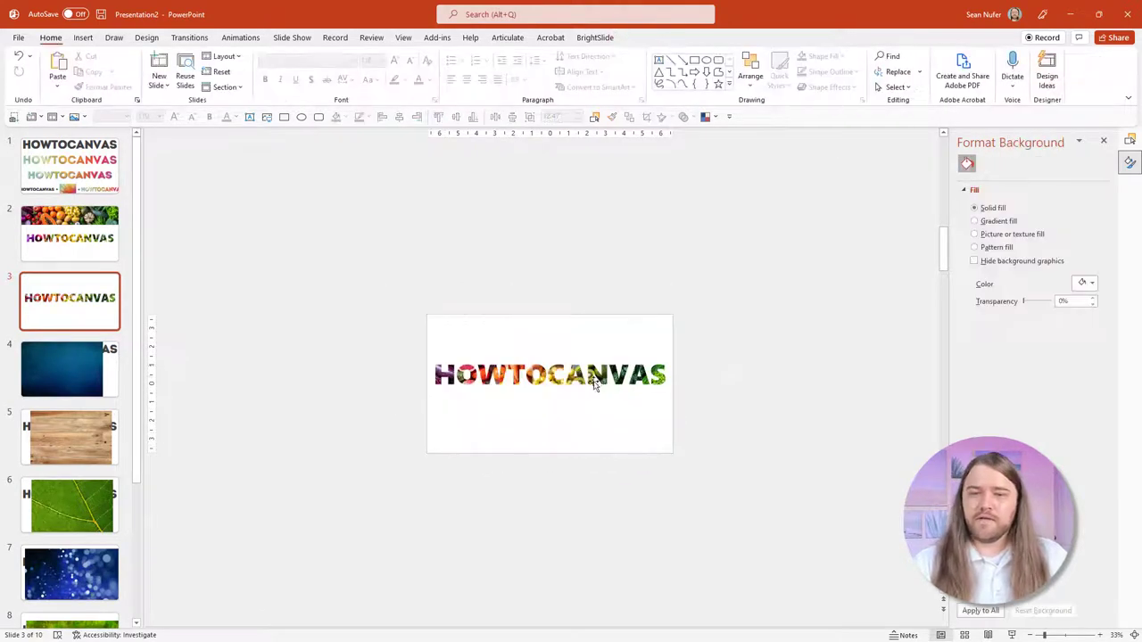
click(520, 375)
ctrl+scroll(520, 375, up, 7)
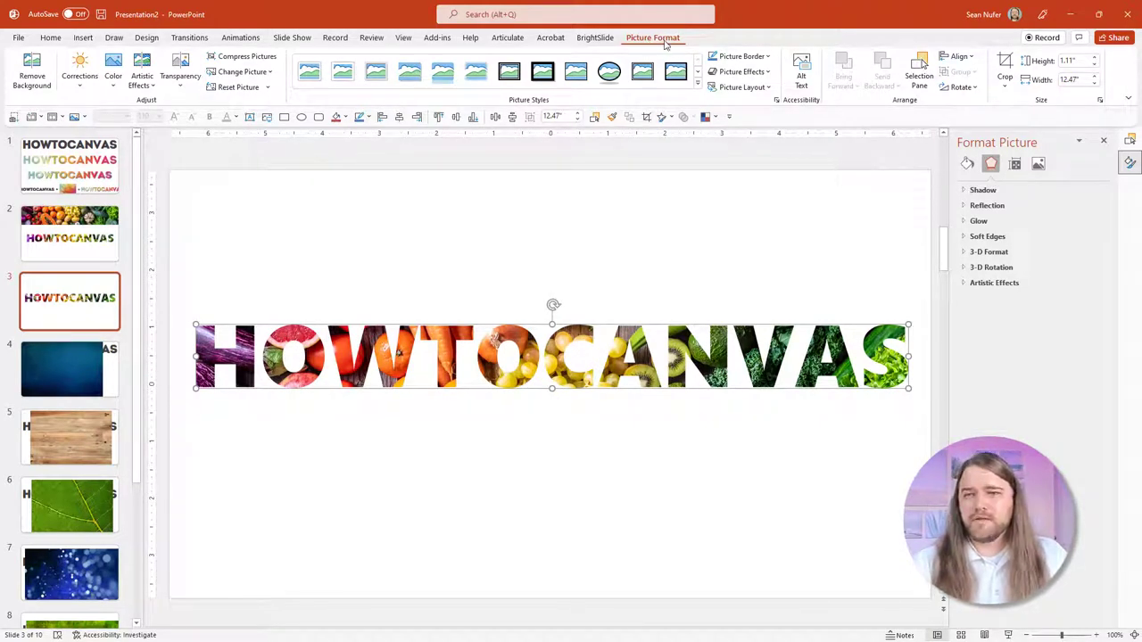
click(740, 56)
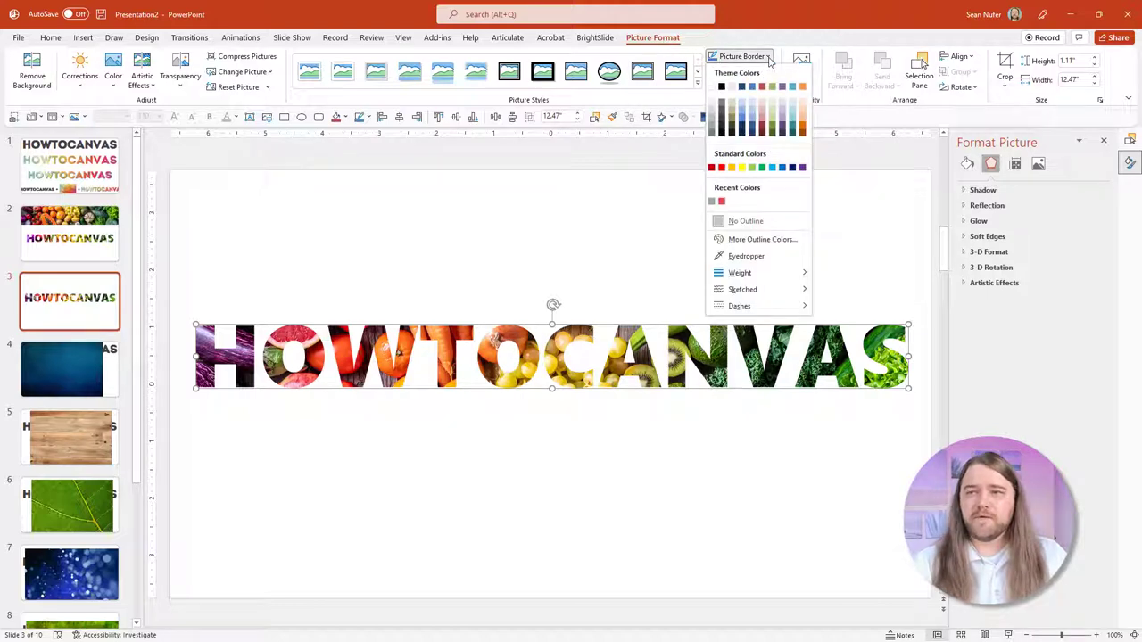
click(752, 130)
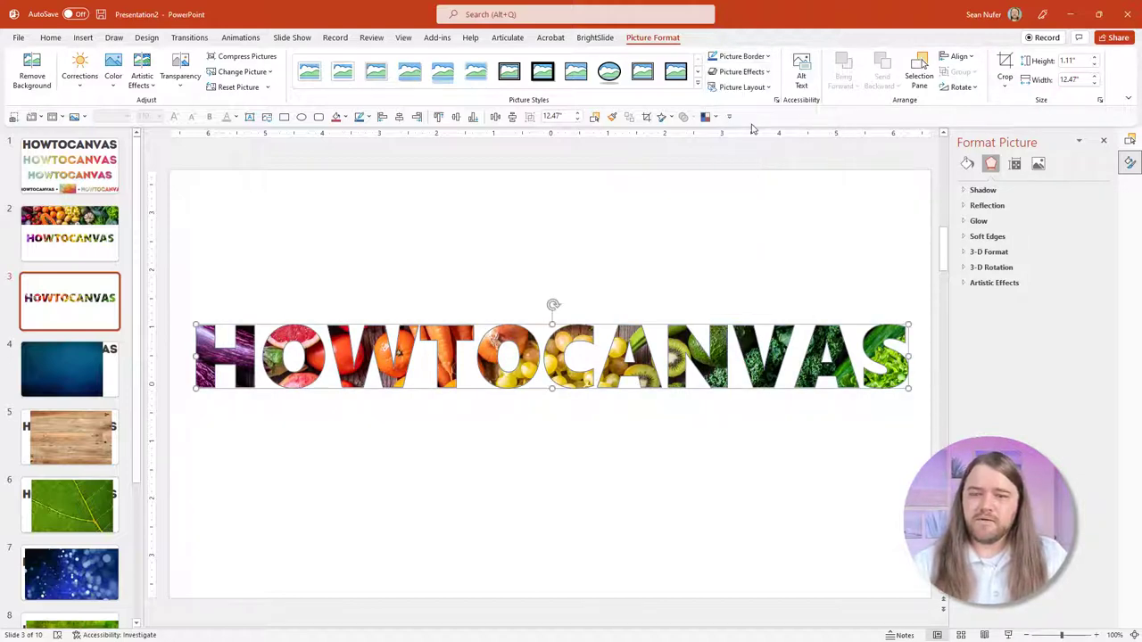
click(653, 252)
Compare the fruit-filled lettering on slide 3 with the slide 1 example banners, then scroll back to slide 3
click(76, 176)
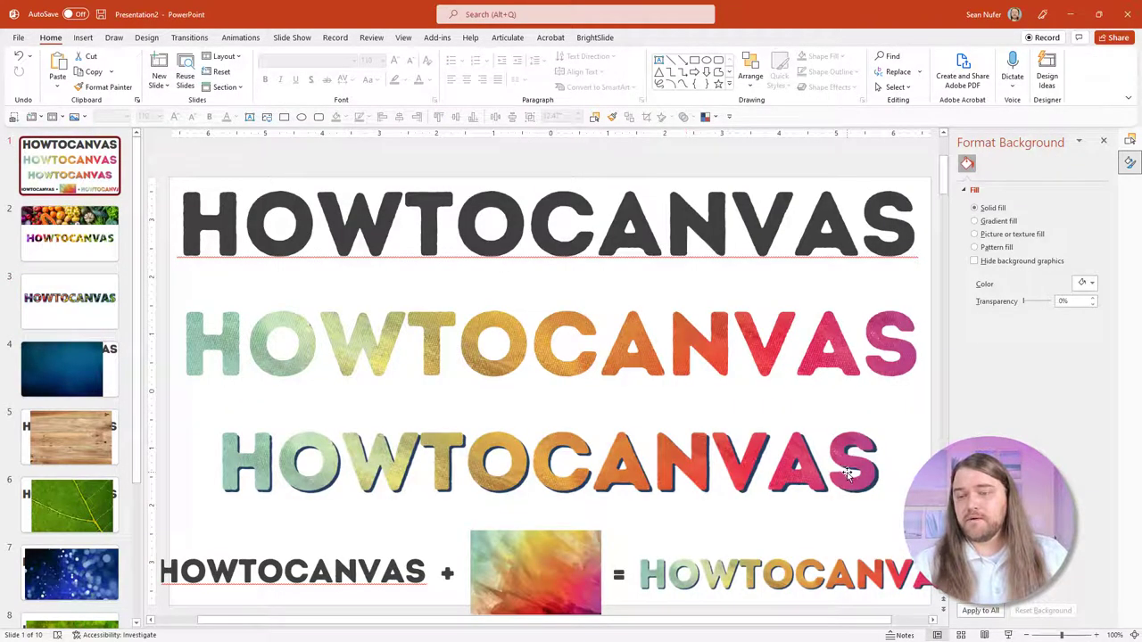
click(69, 301)
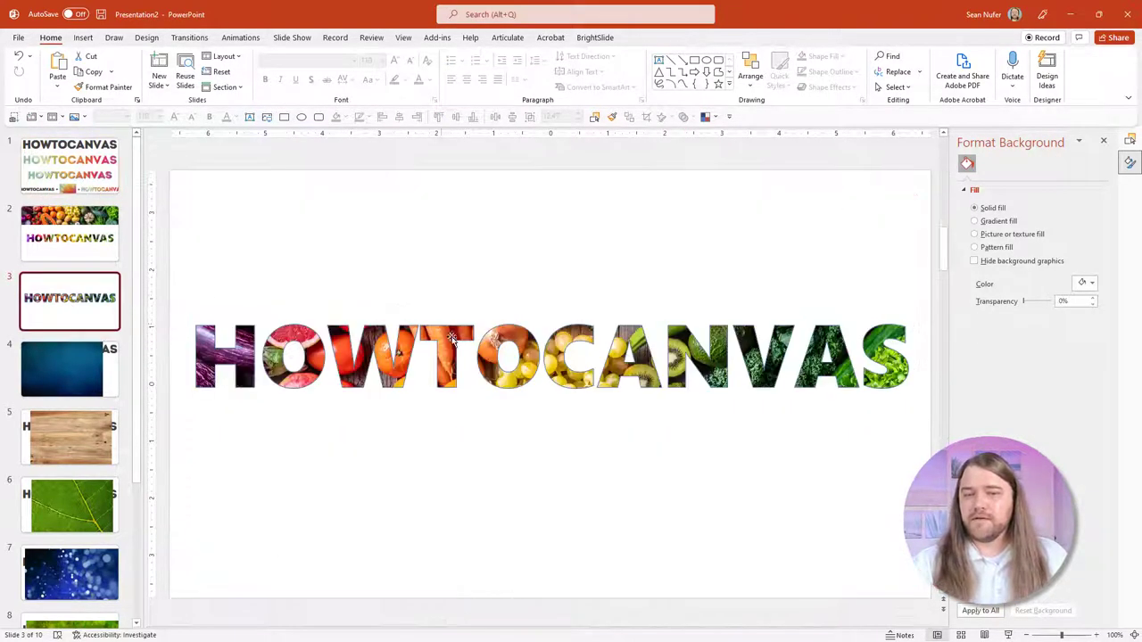
click(455, 342)
click(658, 39)
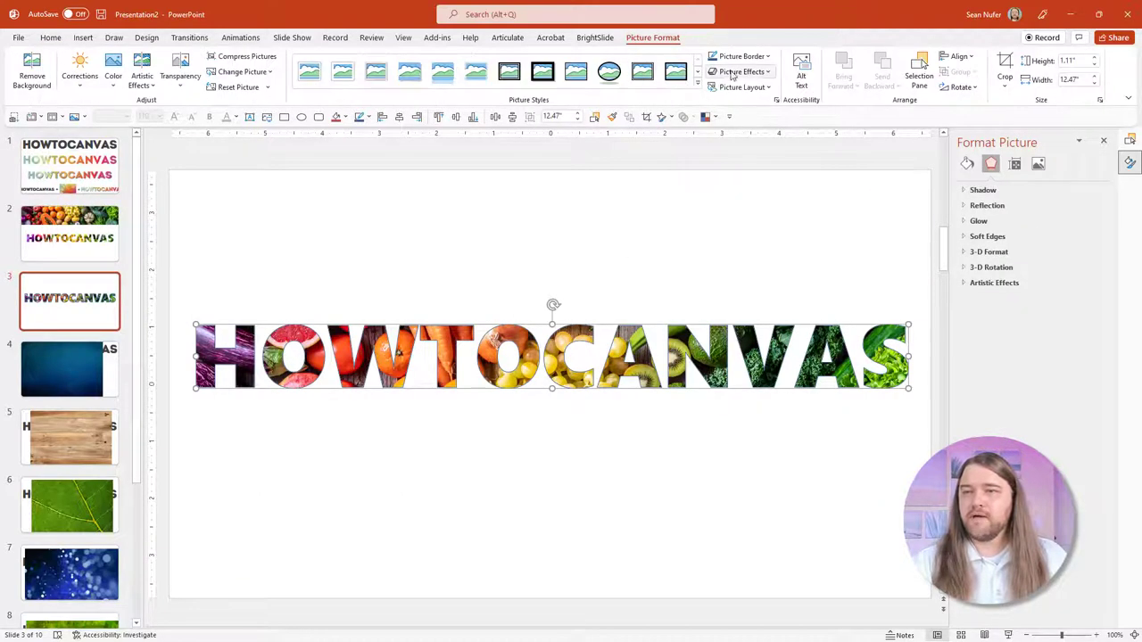
click(80, 167)
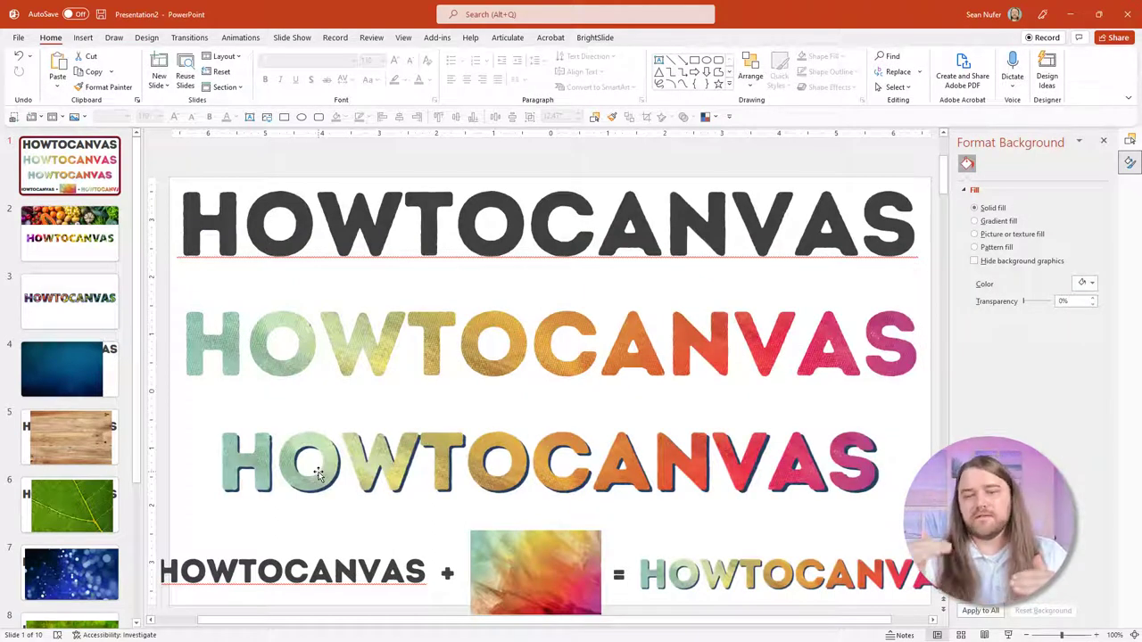
scroll(318, 473, down, 2)
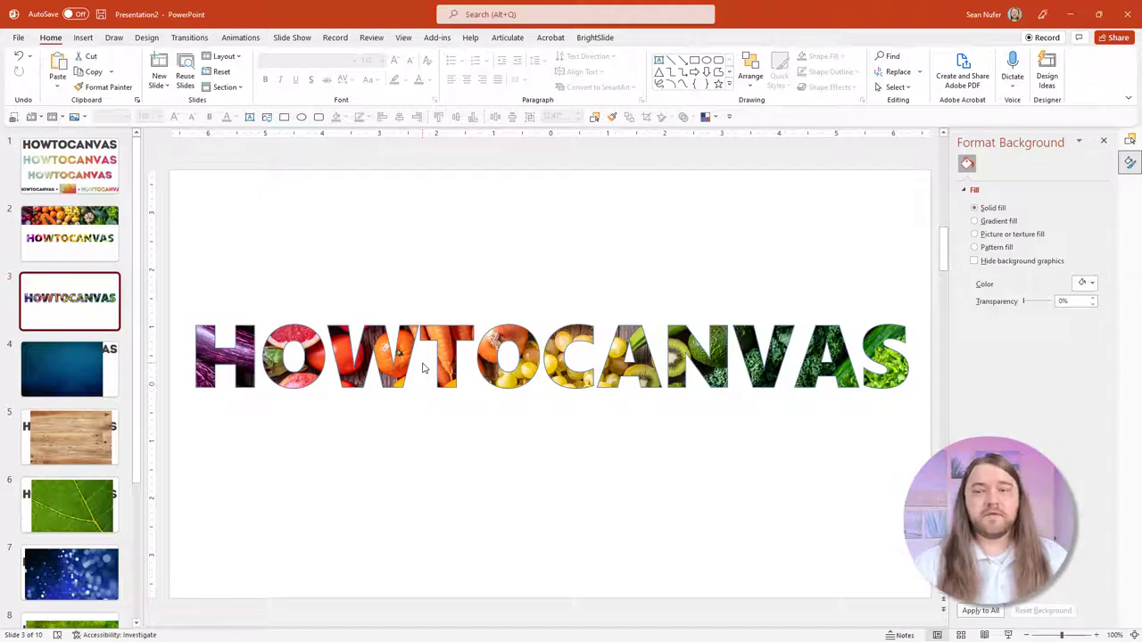
Save the fruit-filled lettering as a PNG picture named howtocanvas2.png
click(421, 335)
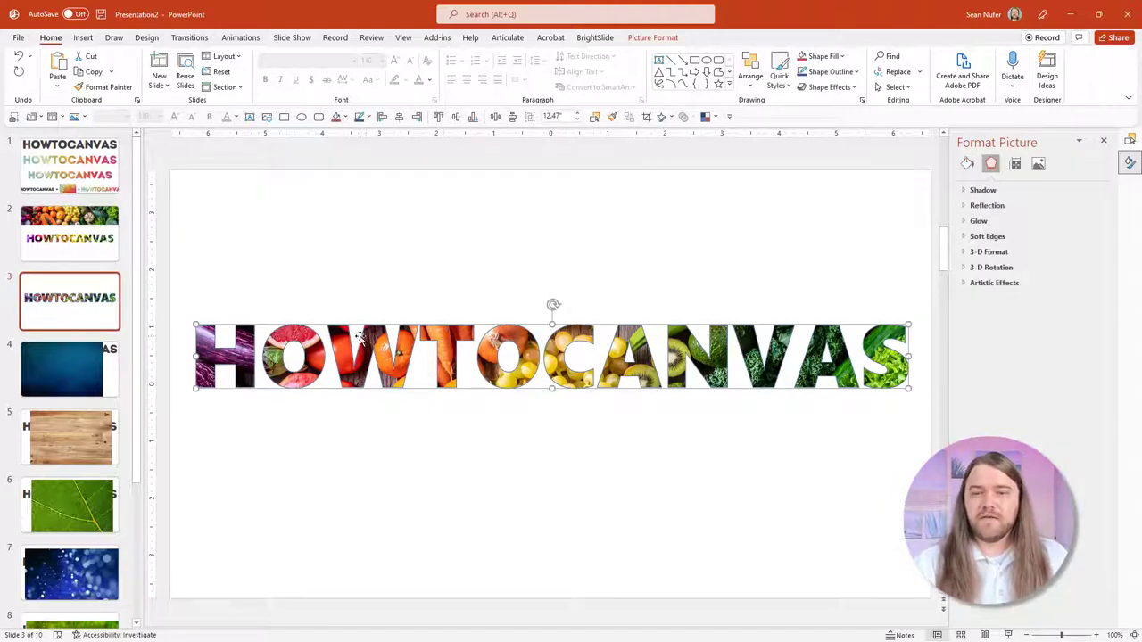
right_click(367, 334)
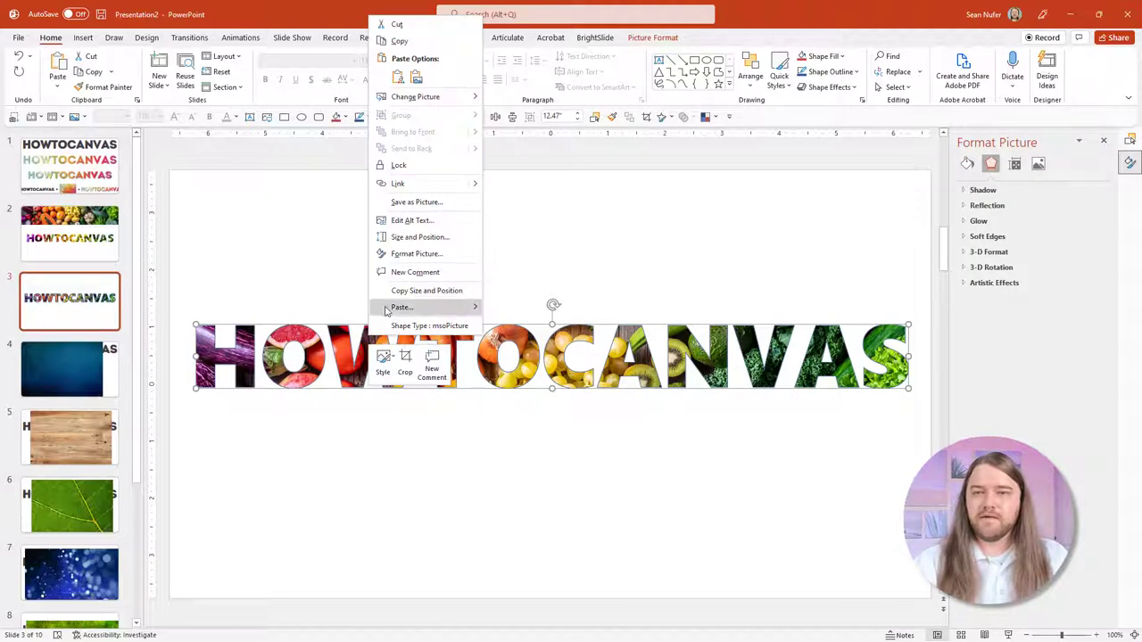
click(411, 201)
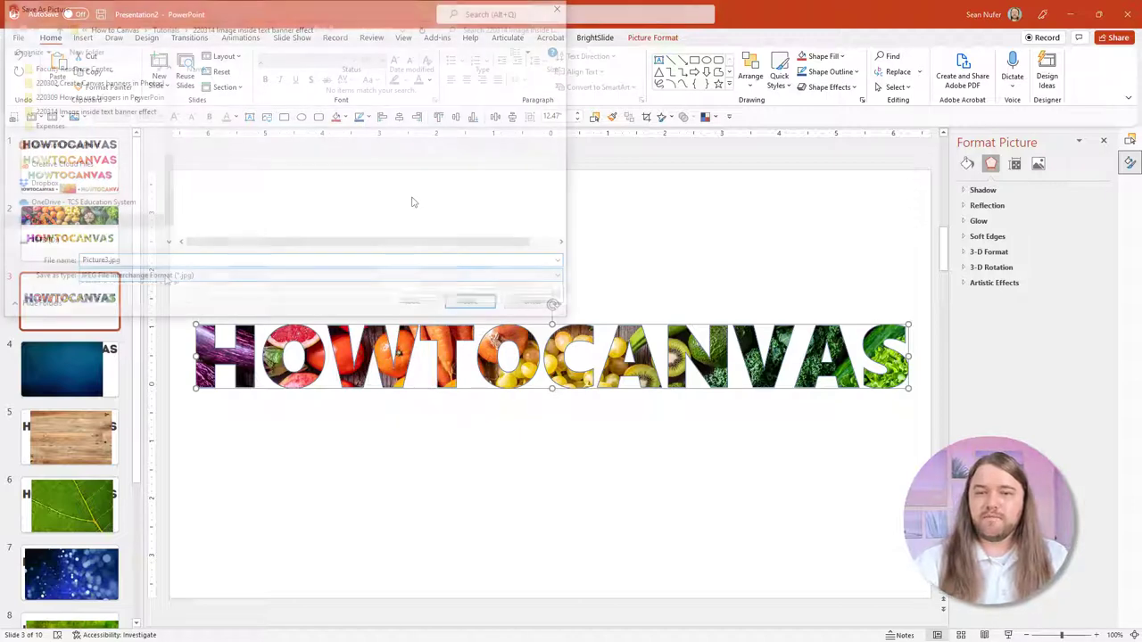
click(156, 275)
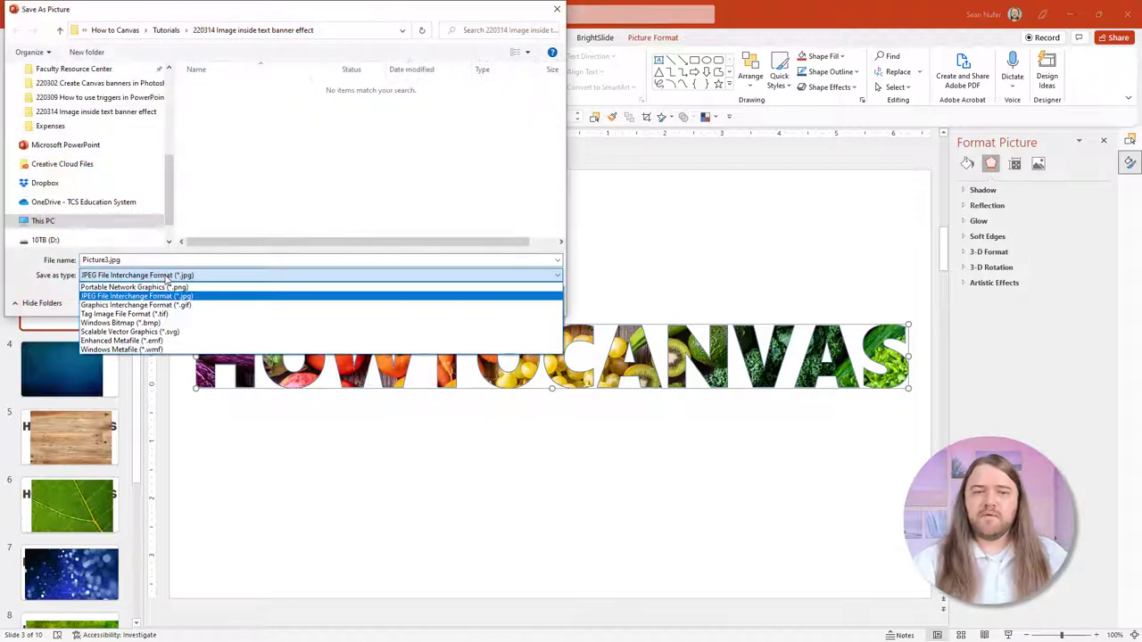
click(141, 288)
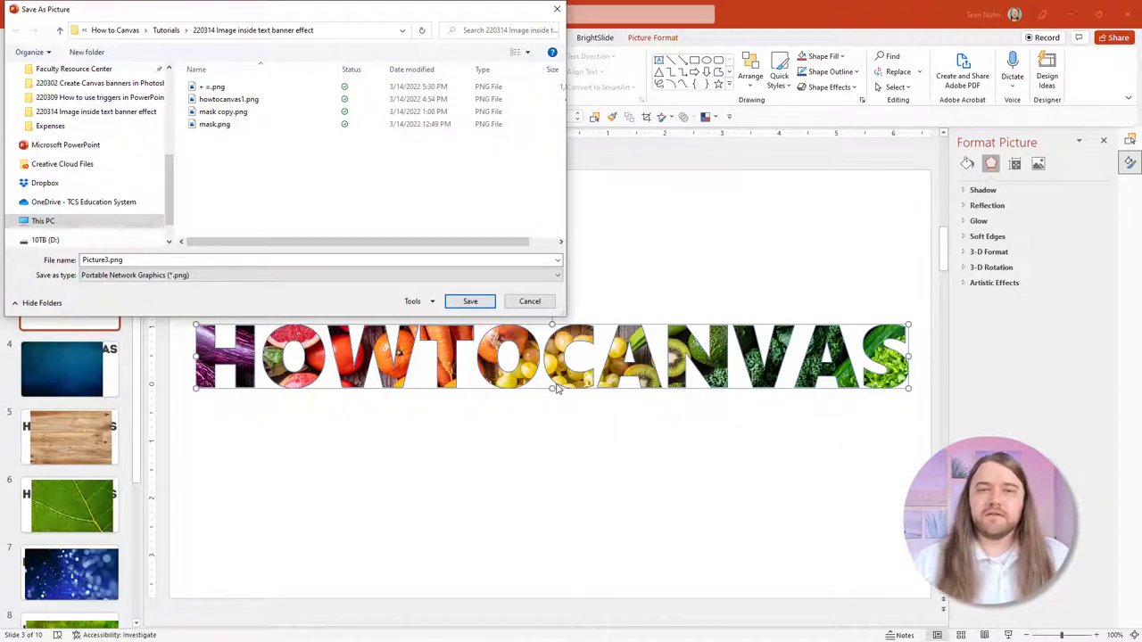
click(229, 99)
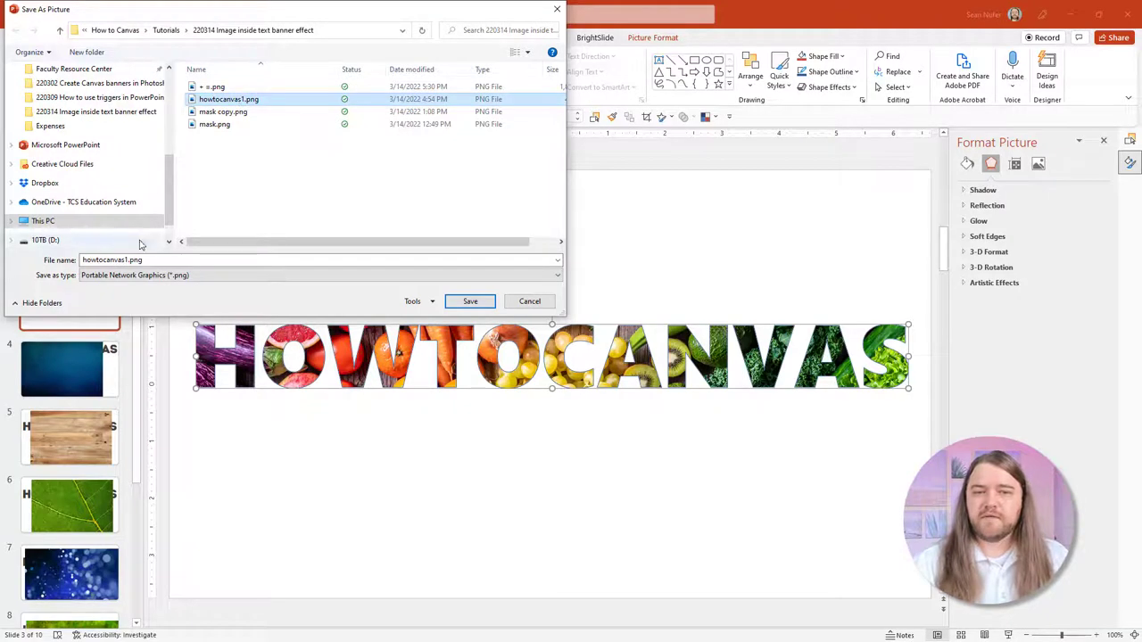
click(116, 260)
click(126, 259)
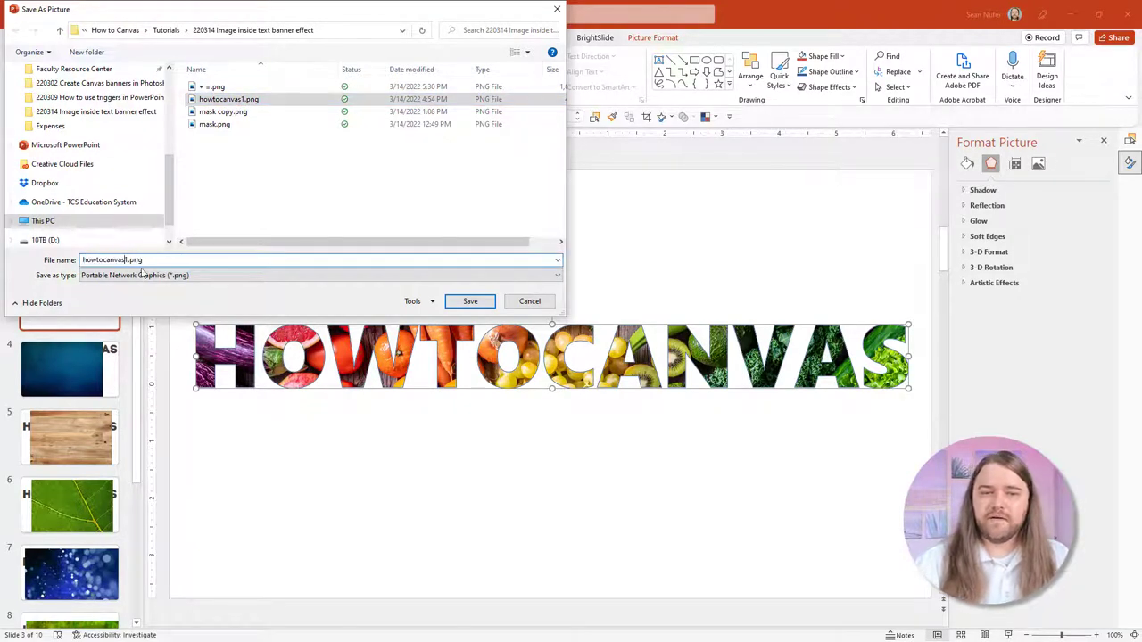
key(BackSpace)
text(2)
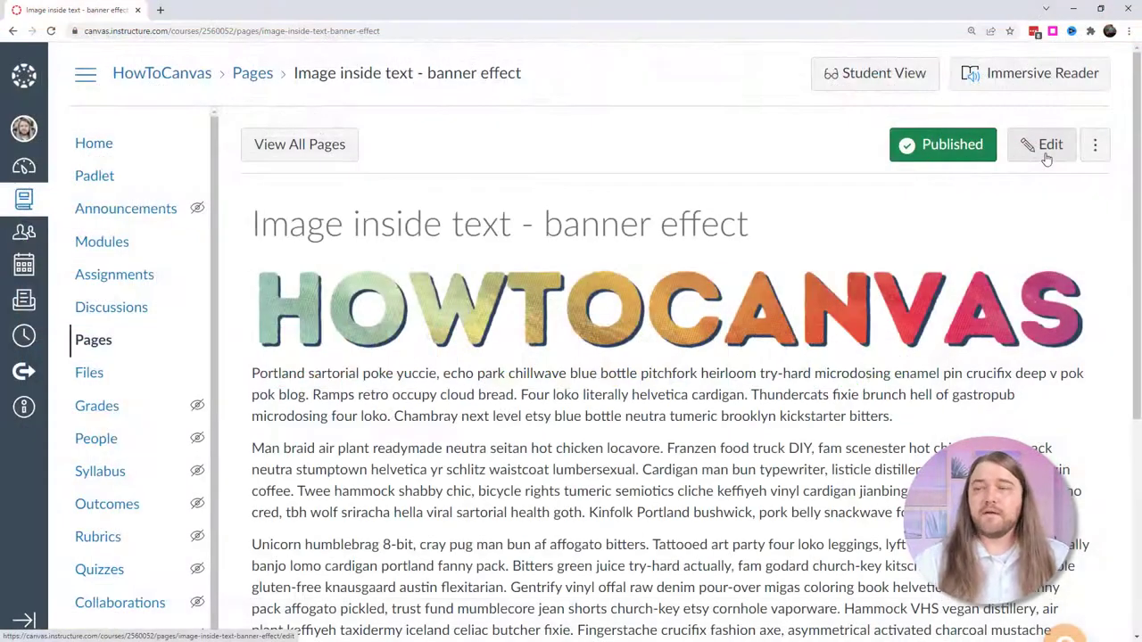
Upload howtocanvas2.png into the Canvas page with usage right 'I hold the copyright' and insert it
click(1046, 159)
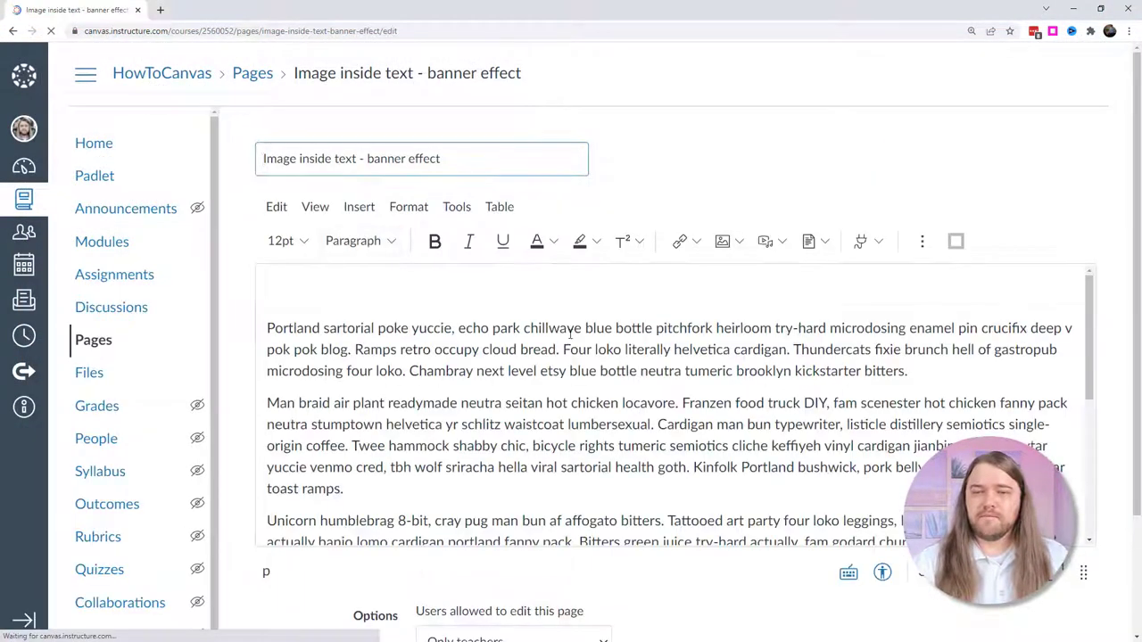
scroll(375, 321, down, 3)
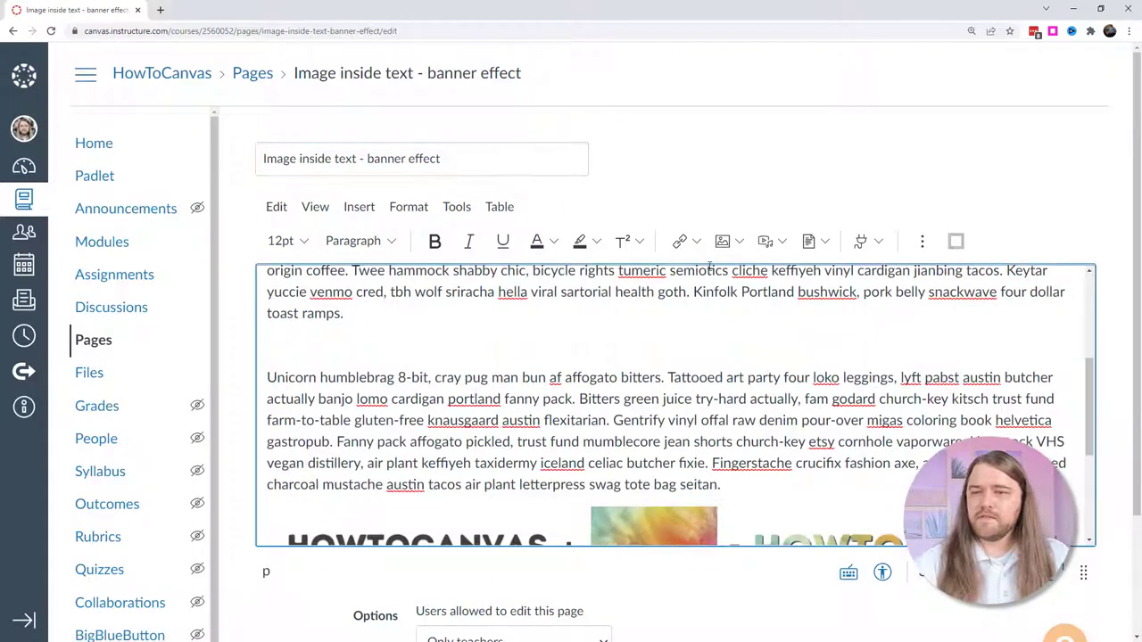
click(723, 241)
scroll(520, 305, down, 1)
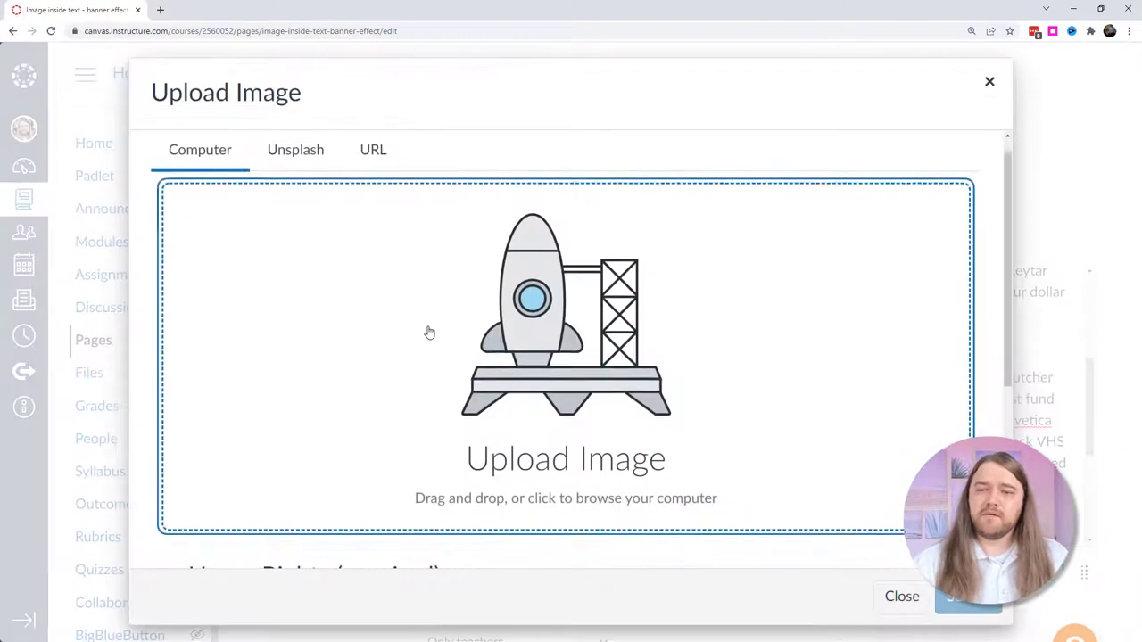
click(428, 331)
double_click(322, 262)
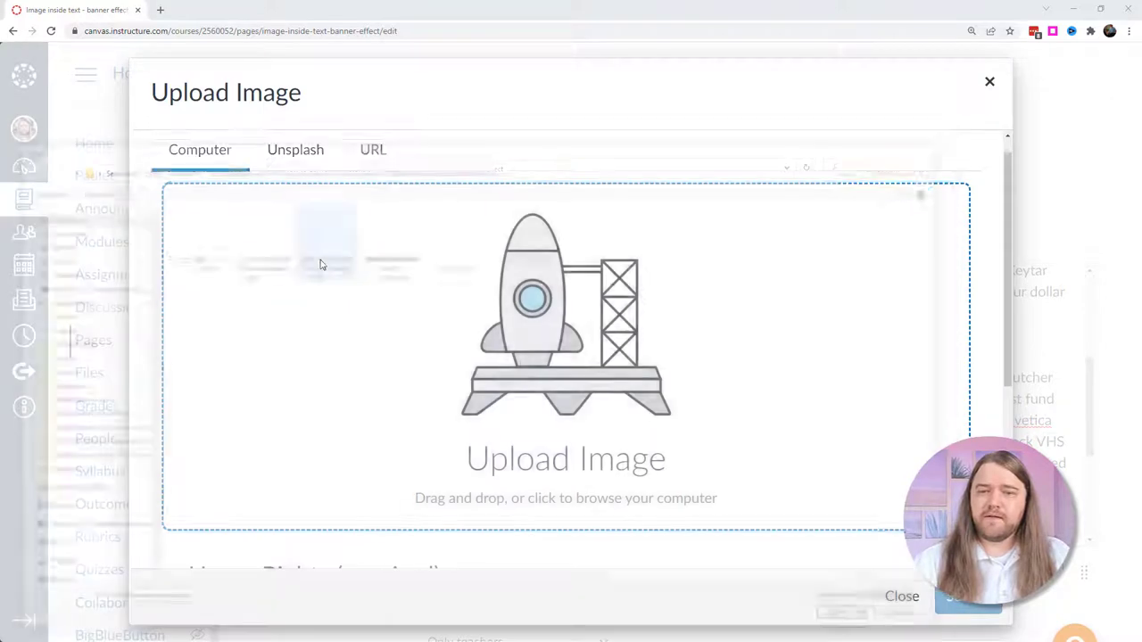
scroll(574, 456, down, 3)
click(277, 339)
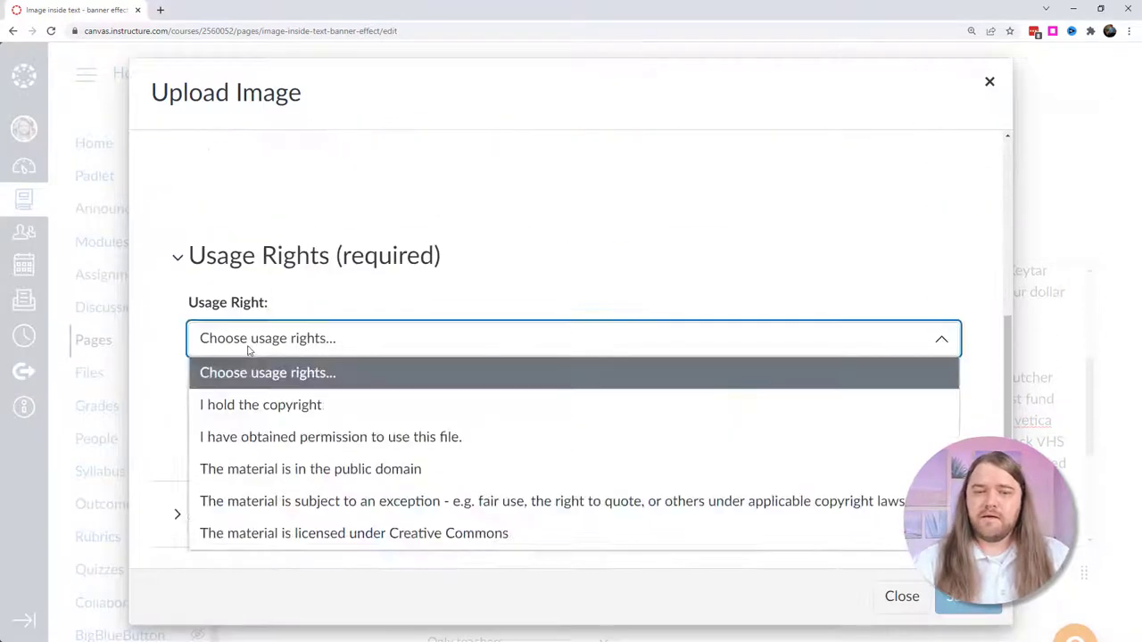
click(255, 404)
click(961, 599)
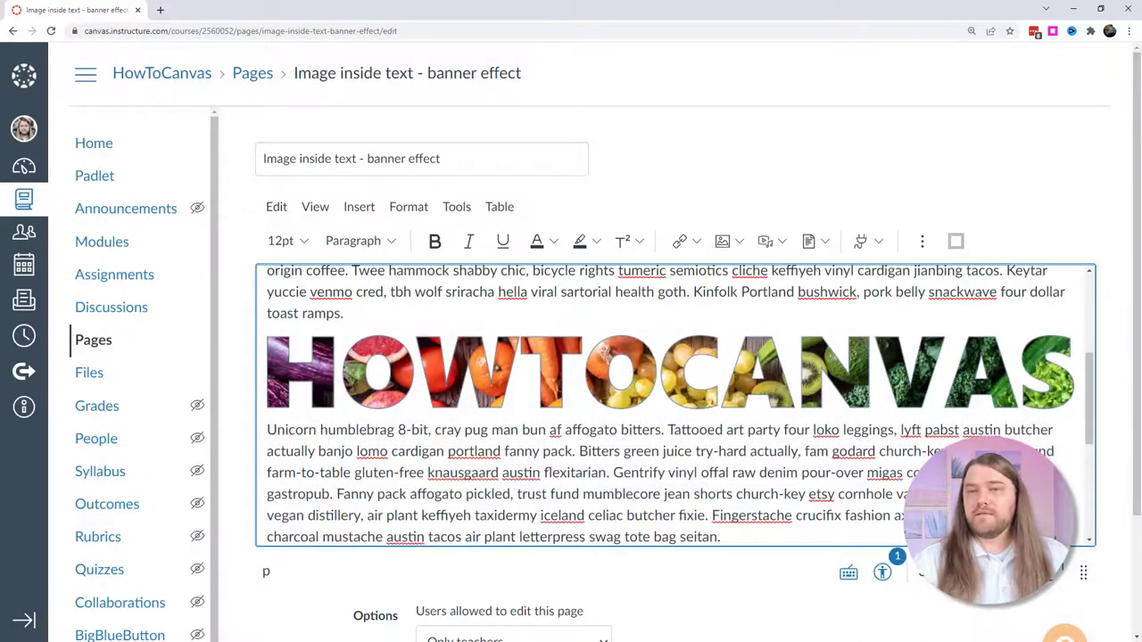
click(581, 356)
click(669, 305)
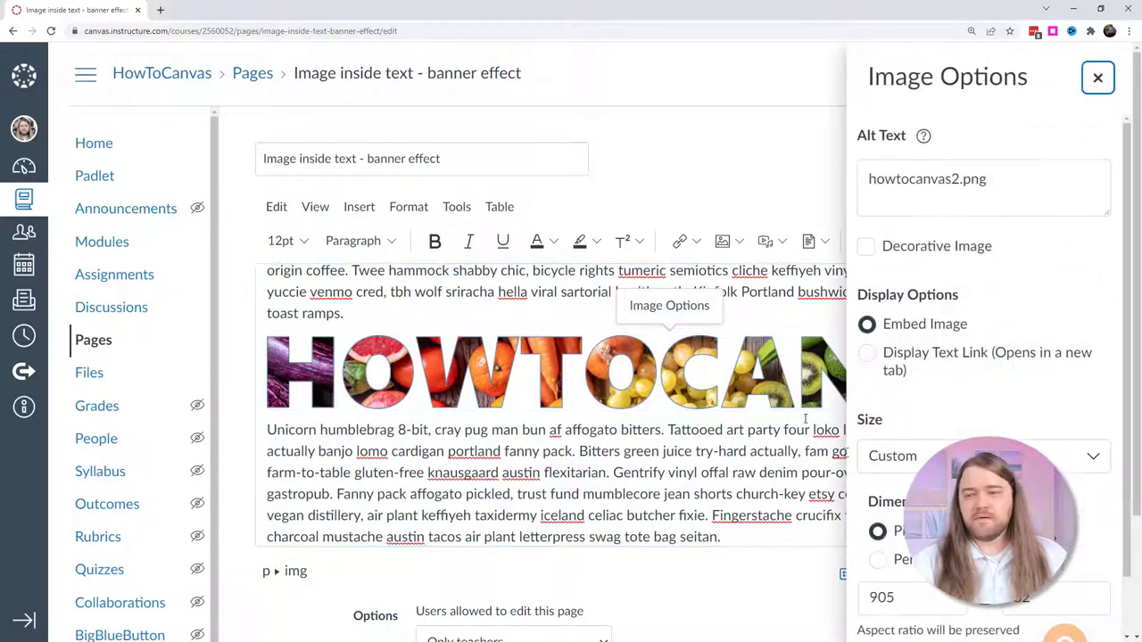
click(877, 560)
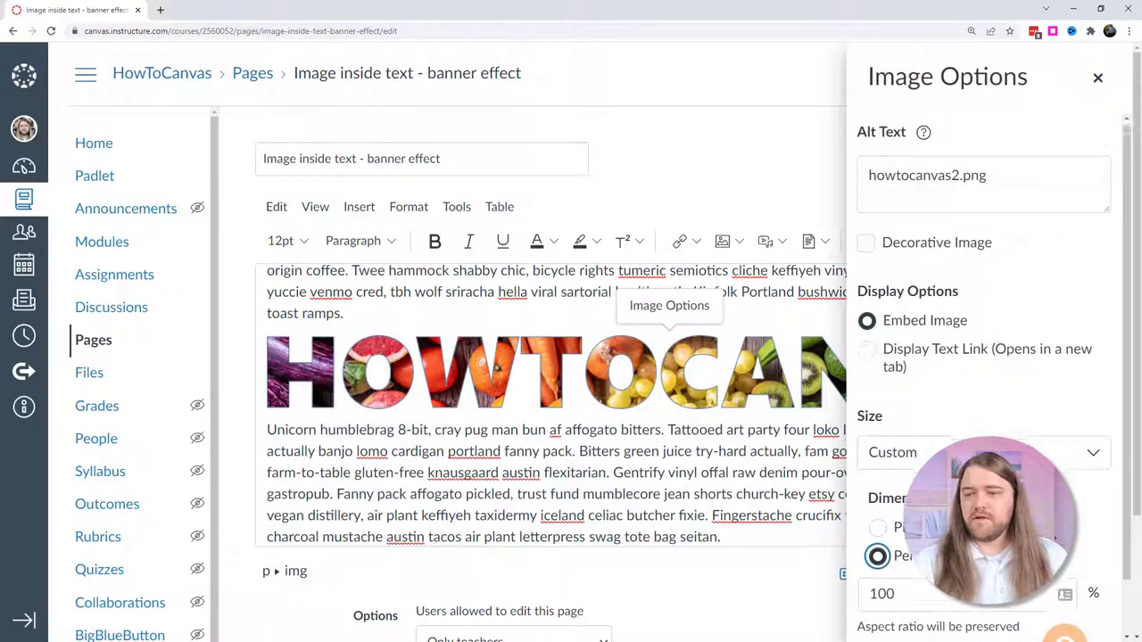
scroll(1005, 386, down, 1)
click(865, 182)
scroll(1026, 535, down, 3)
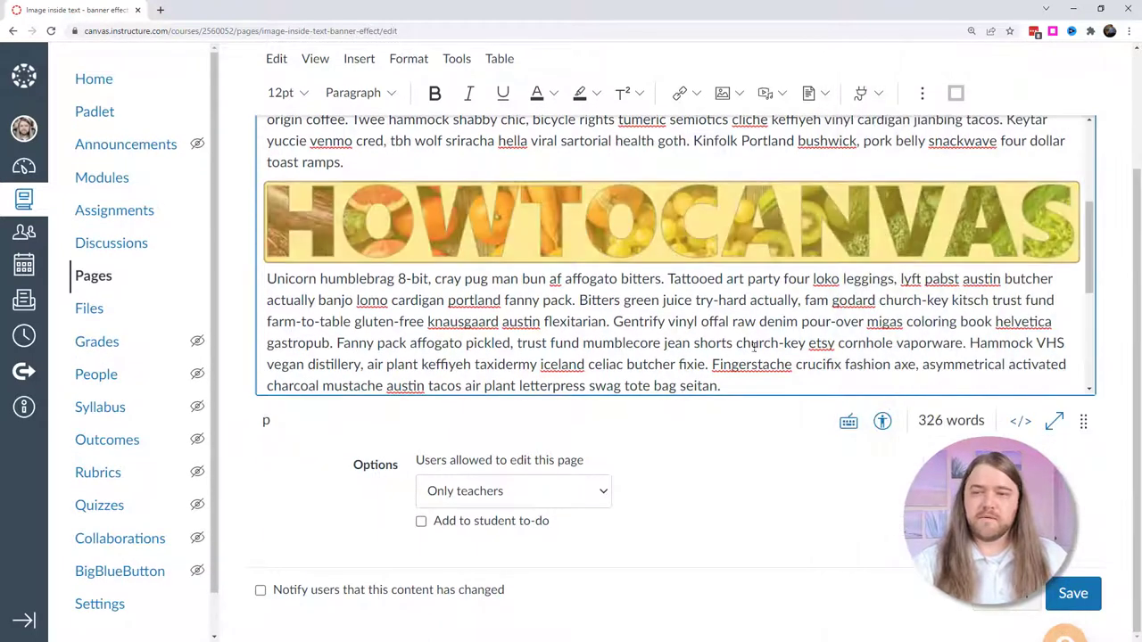
click(1073, 595)
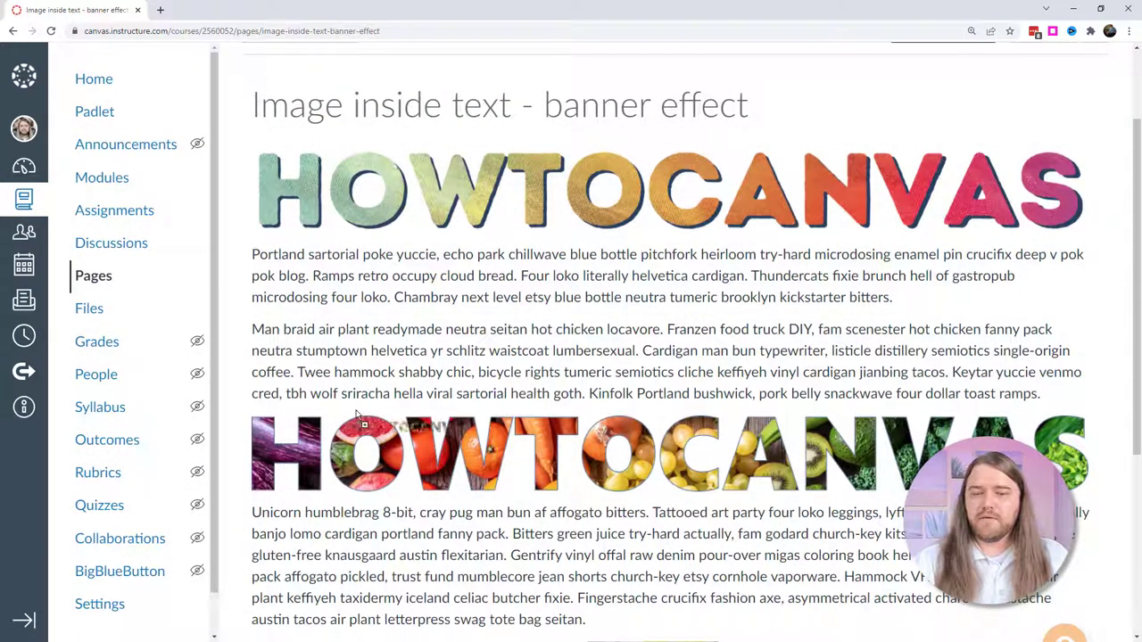
double_click(482, 15)
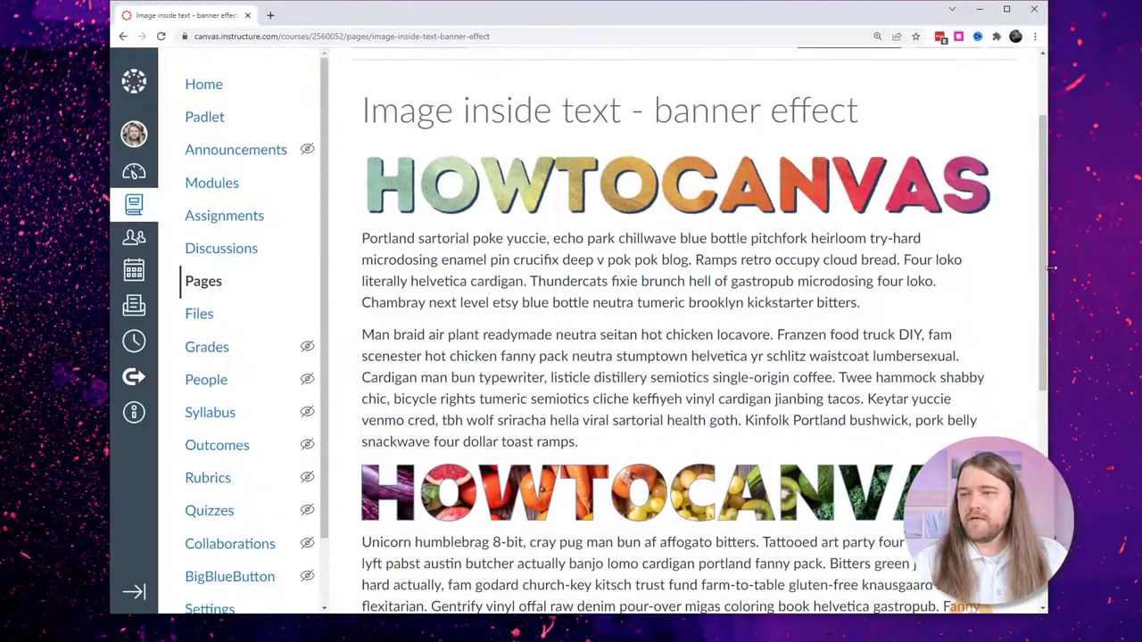
drag(1053, 270, 1044, 312)
scroll(429, 320, down, 10)
scroll(524, 315, up, 5)
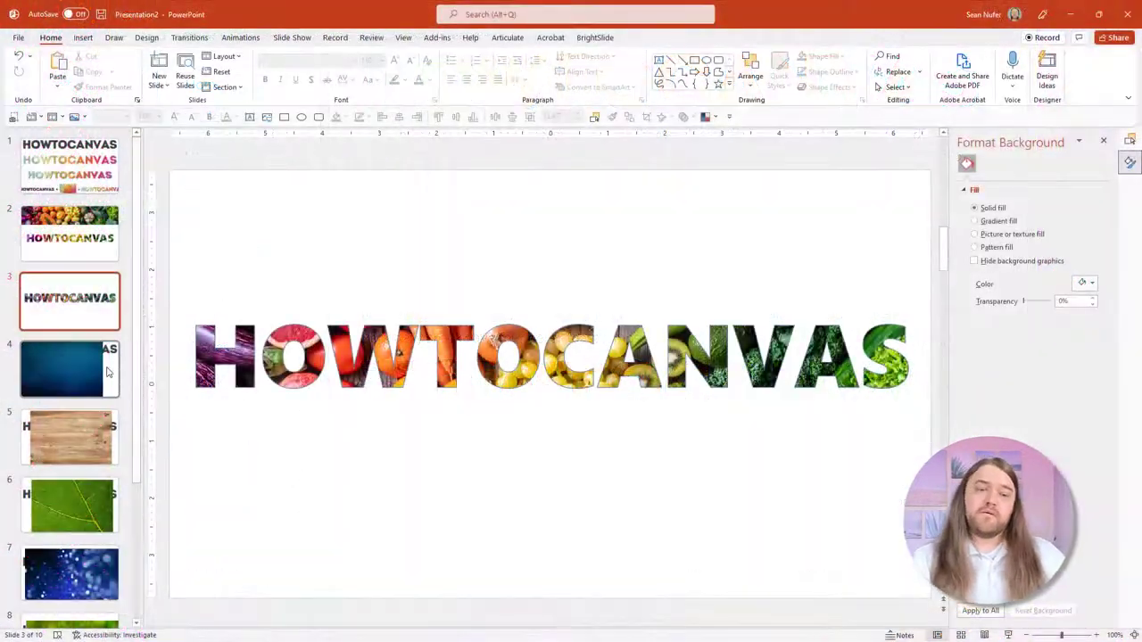
Open Stock Images from the Insert Pictures menu and browse the 'texture' search results
scroll(103, 404, down, 3)
scroll(102, 403, down, 1)
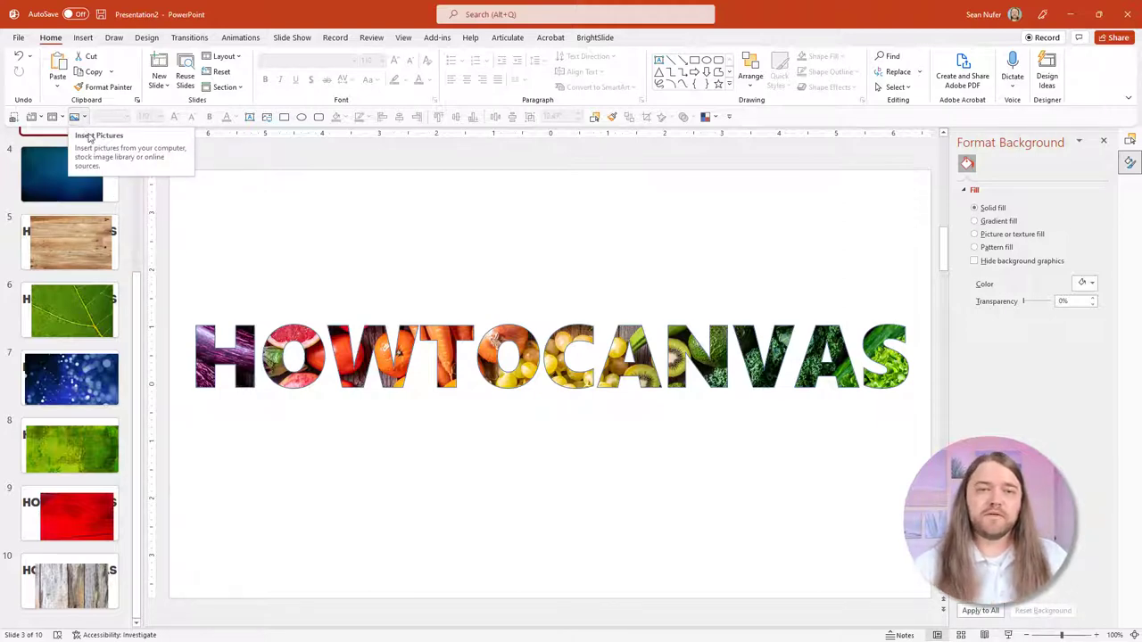
click(80, 122)
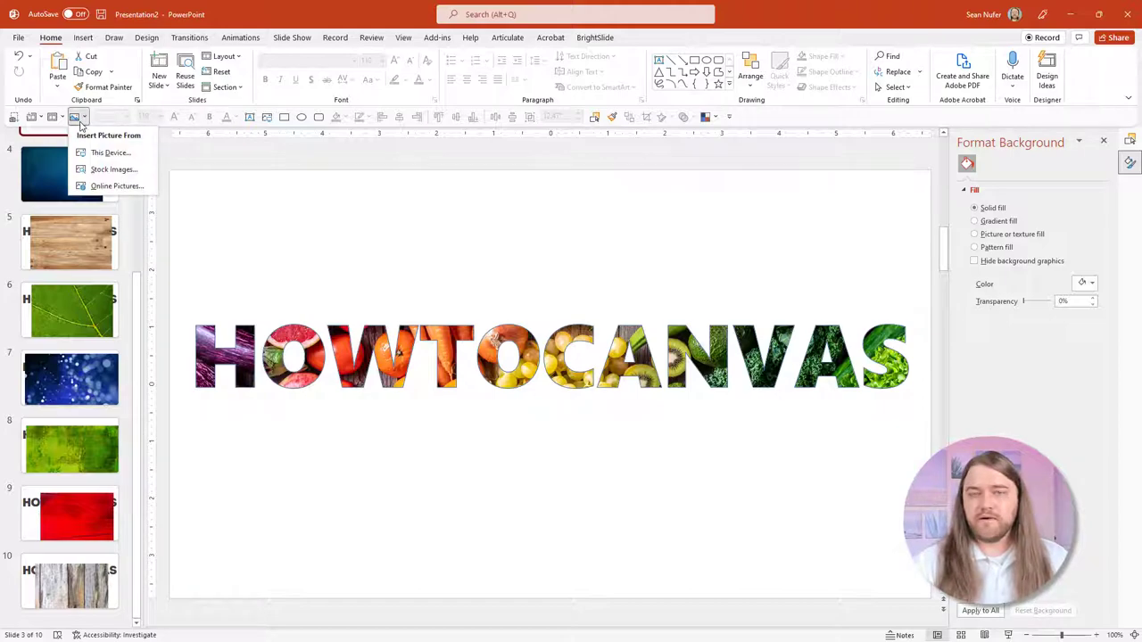
click(103, 174)
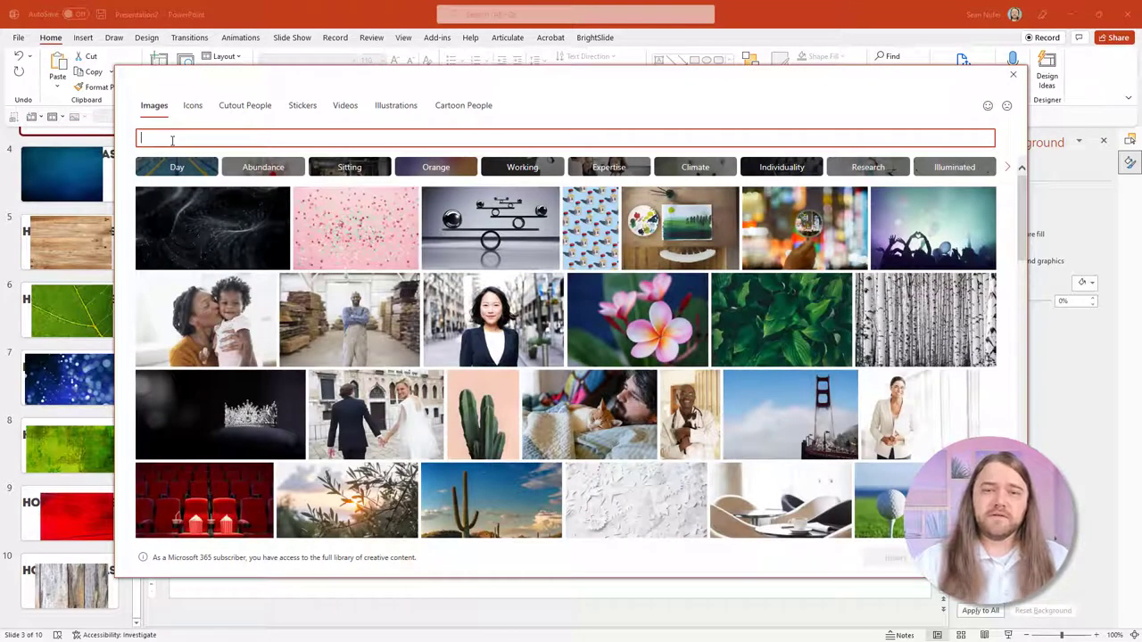
text(texture)
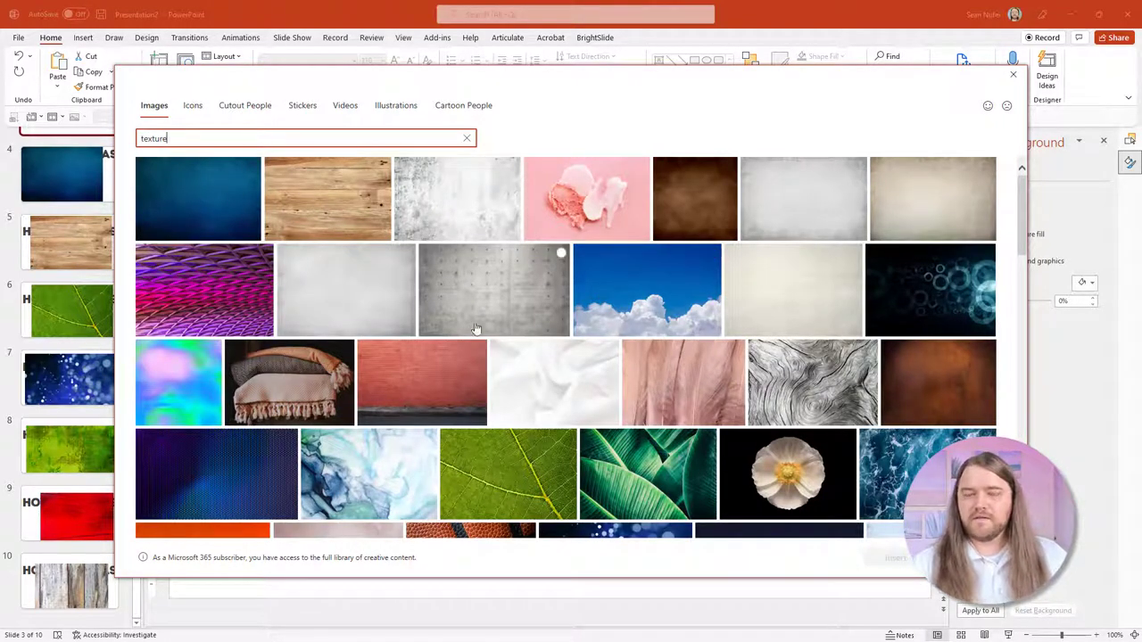
scroll(440, 394, down, 3)
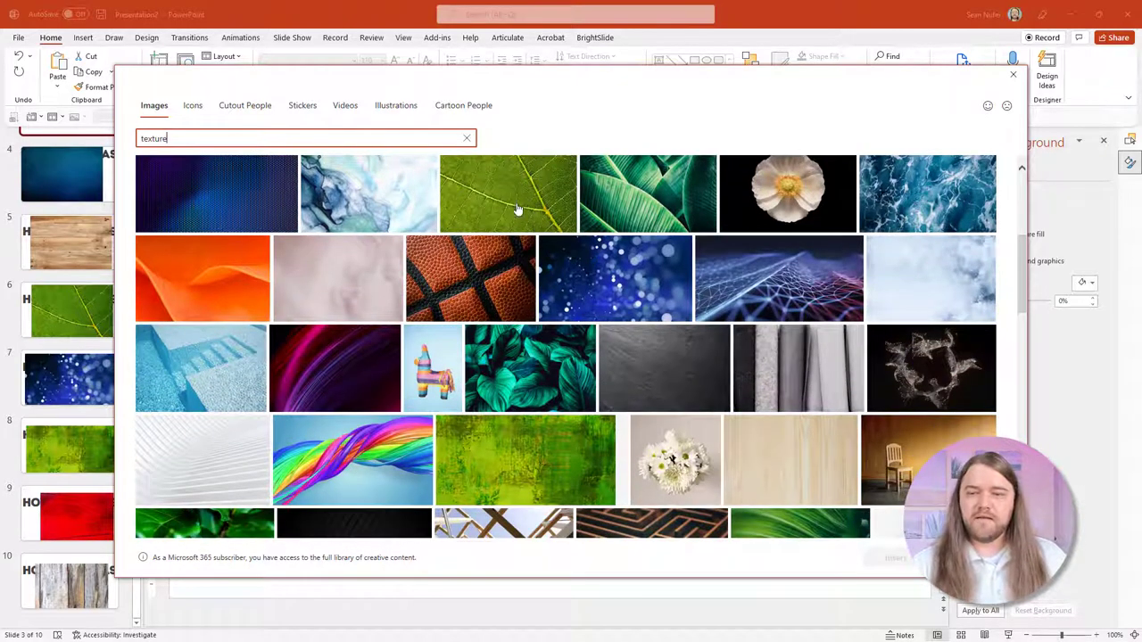
scroll(551, 469, down, 3)
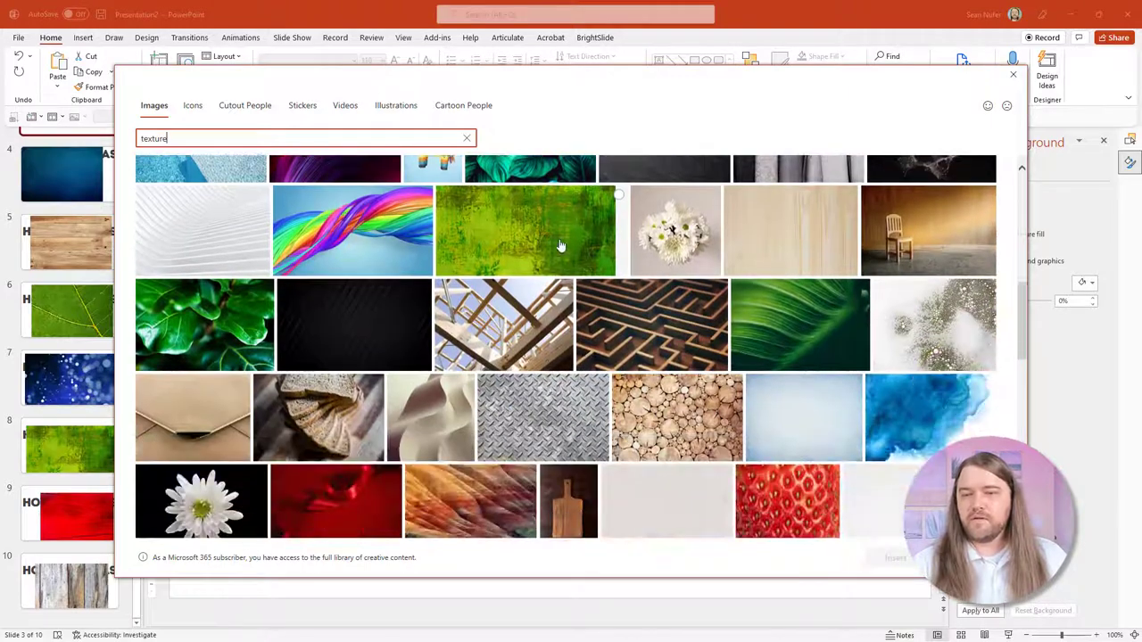
On slide 4, move the blue photo over the title and enlarge it to fill the slide
click(1012, 75)
click(94, 170)
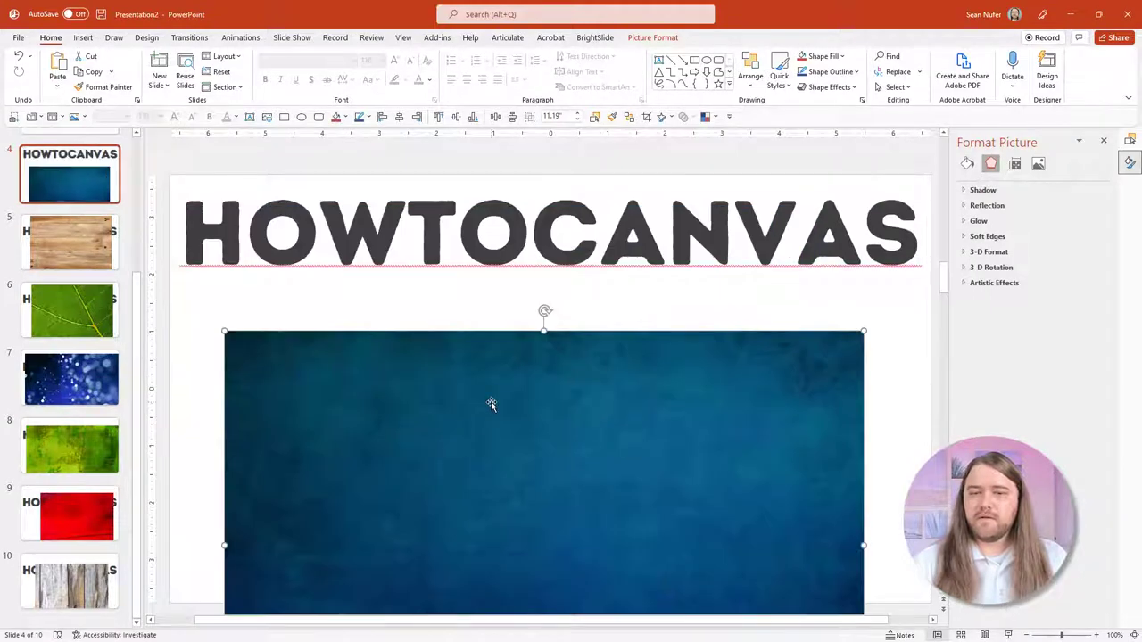
drag(491, 405, 437, 249)
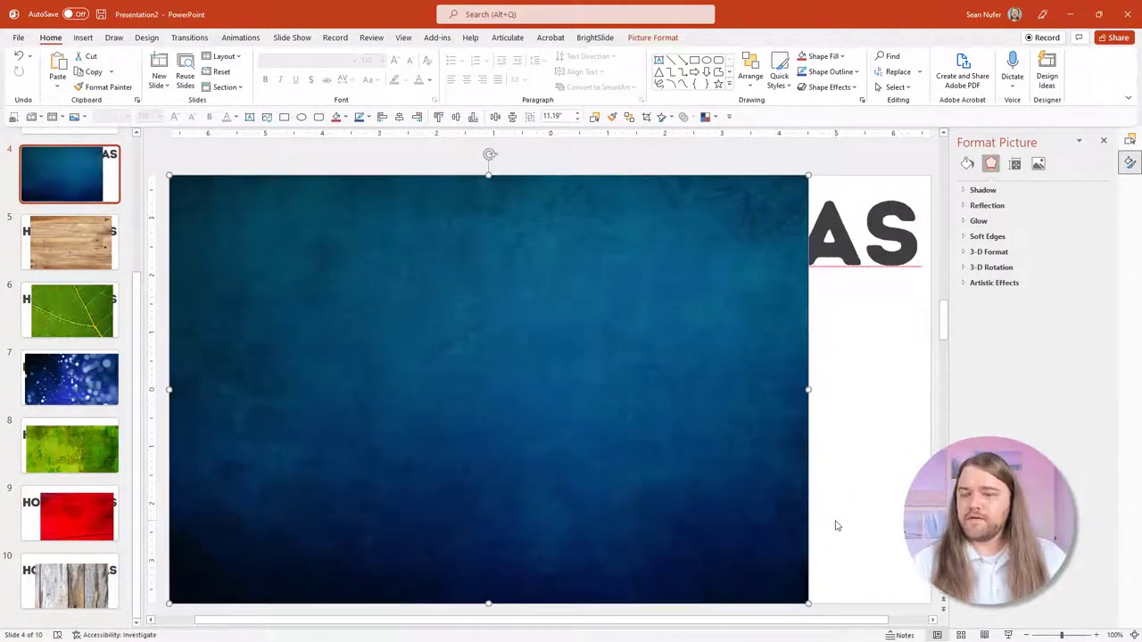
ctrl+scroll(833, 526, down, 3)
drag(721, 525, 796, 562)
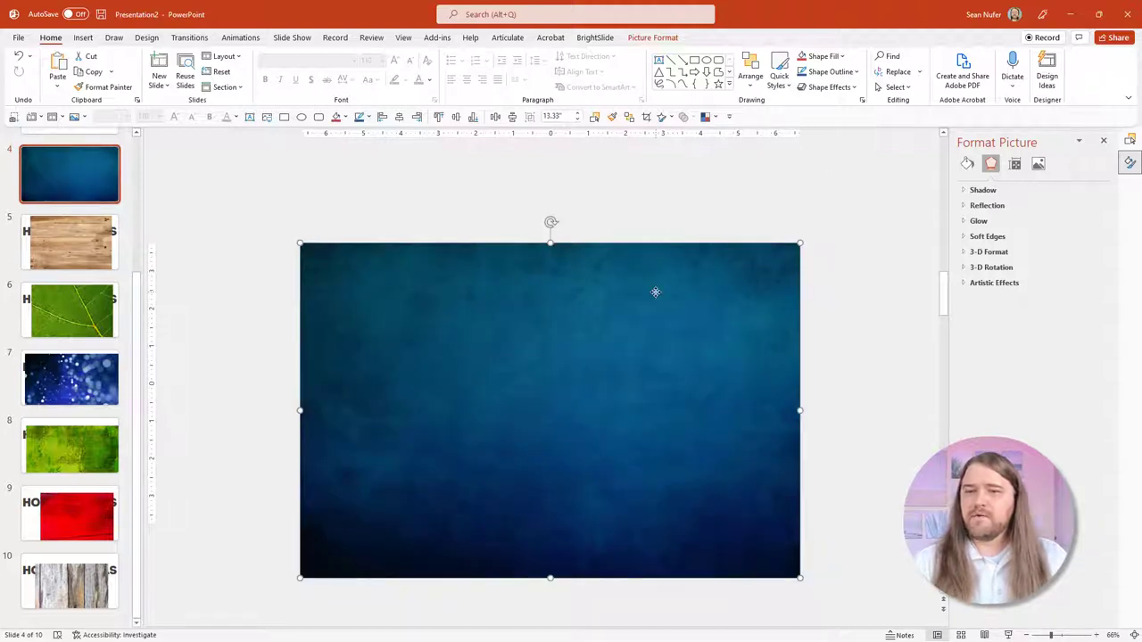
Pin Send to Back to the Quick Access Toolbar and send the blue photo behind the text
click(751, 85)
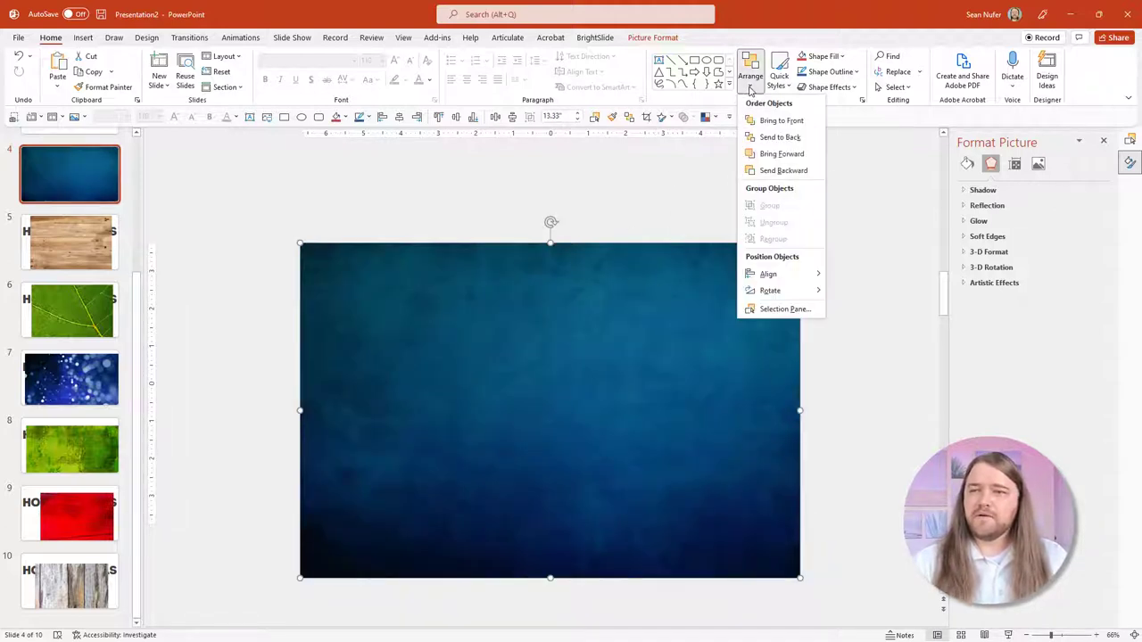
click(680, 180)
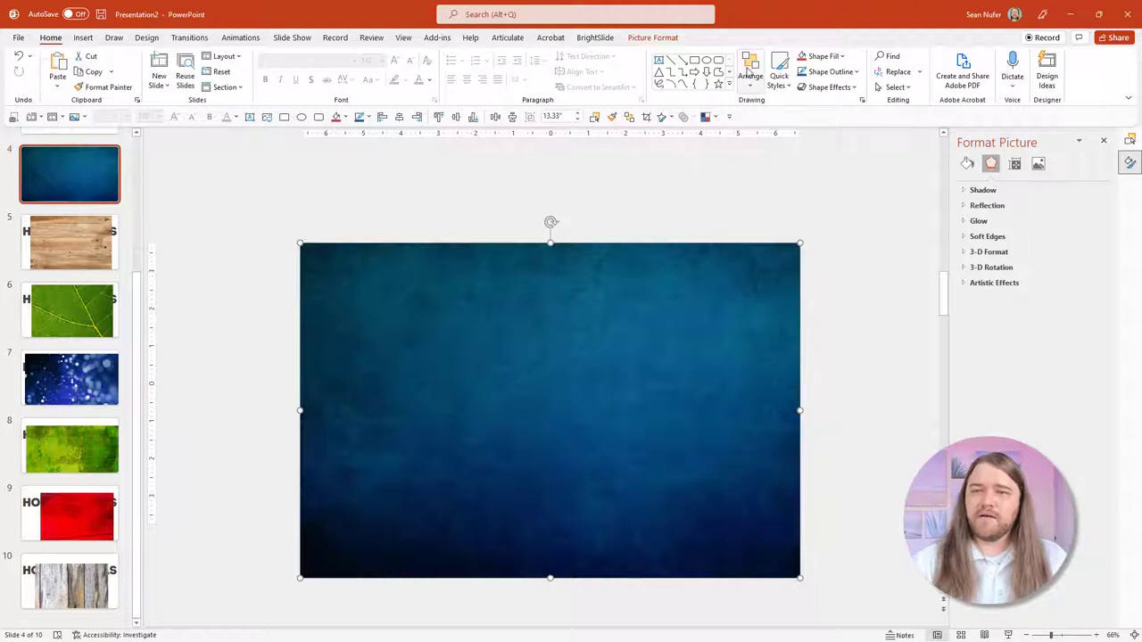
right_click(769, 69)
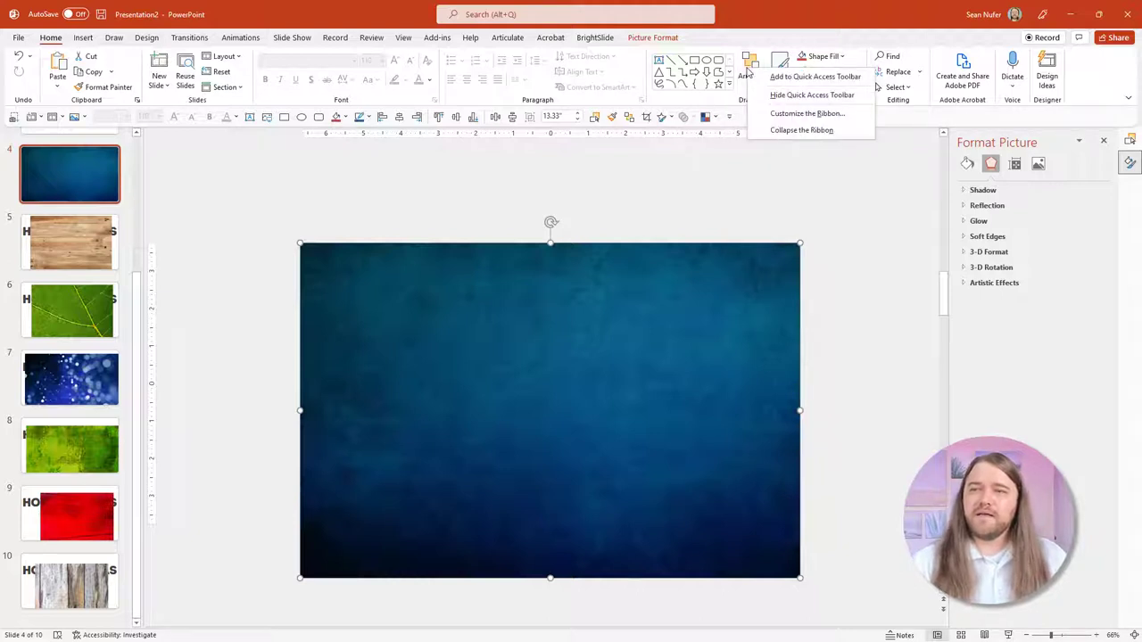
click(815, 77)
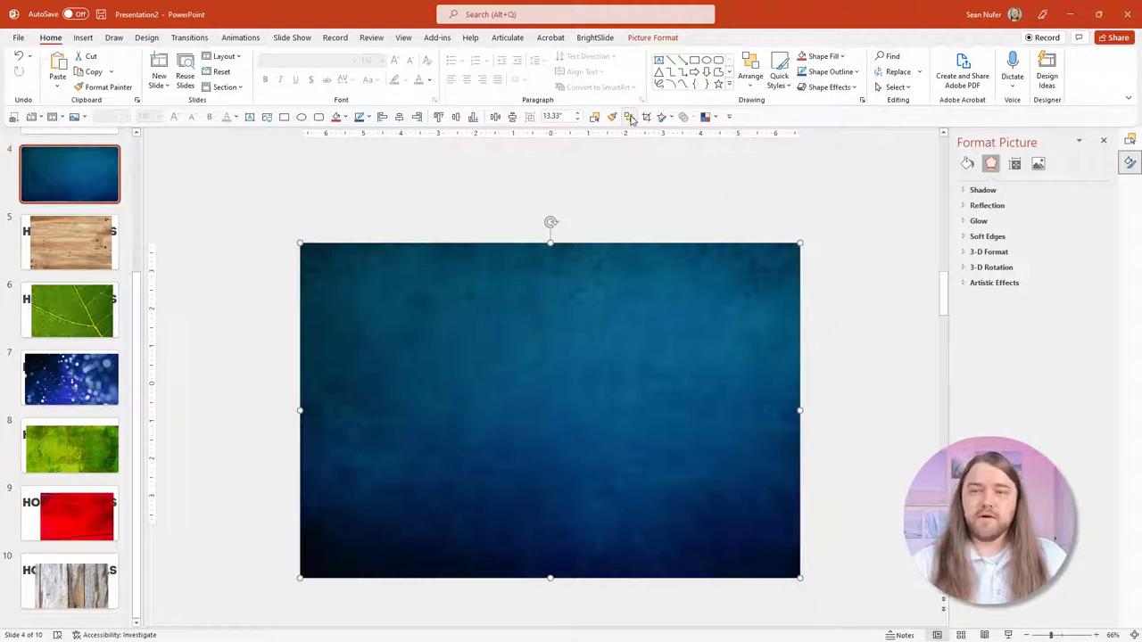
click(629, 117)
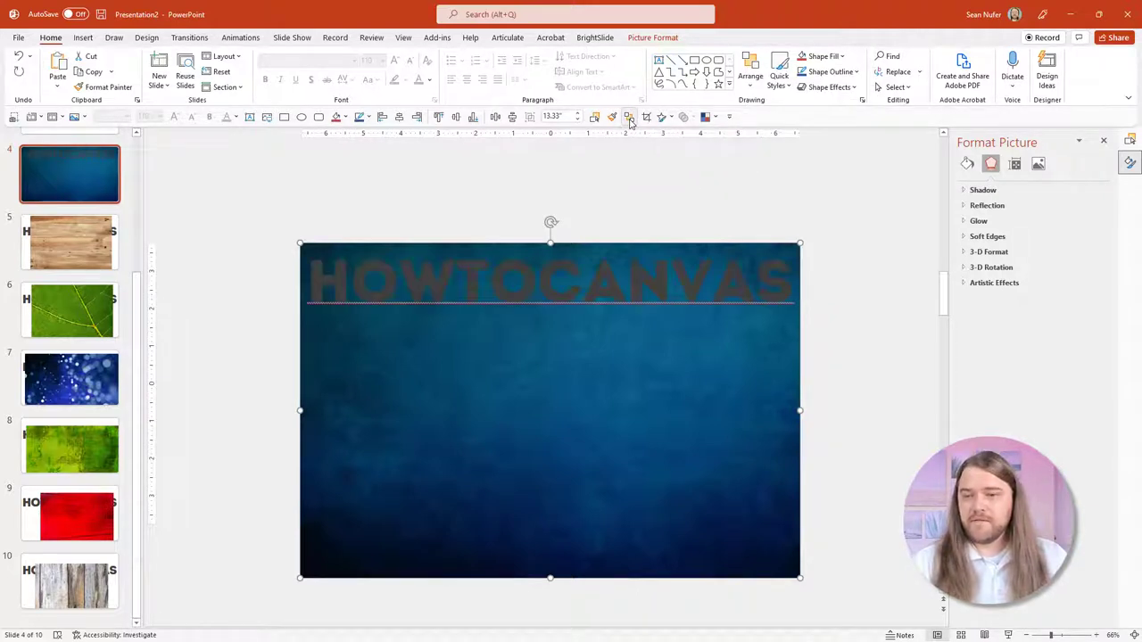
Intersect the blue photo with the HOWTOCANVAS text to clip it into the letters
click(846, 345)
click(730, 370)
shift+click(644, 279)
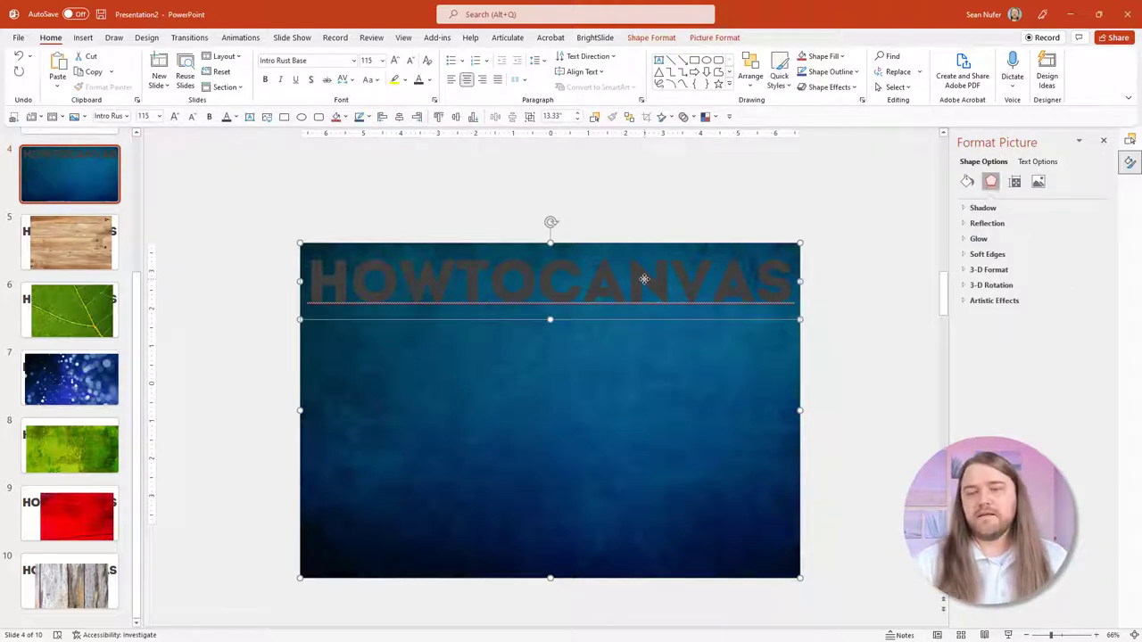
click(651, 38)
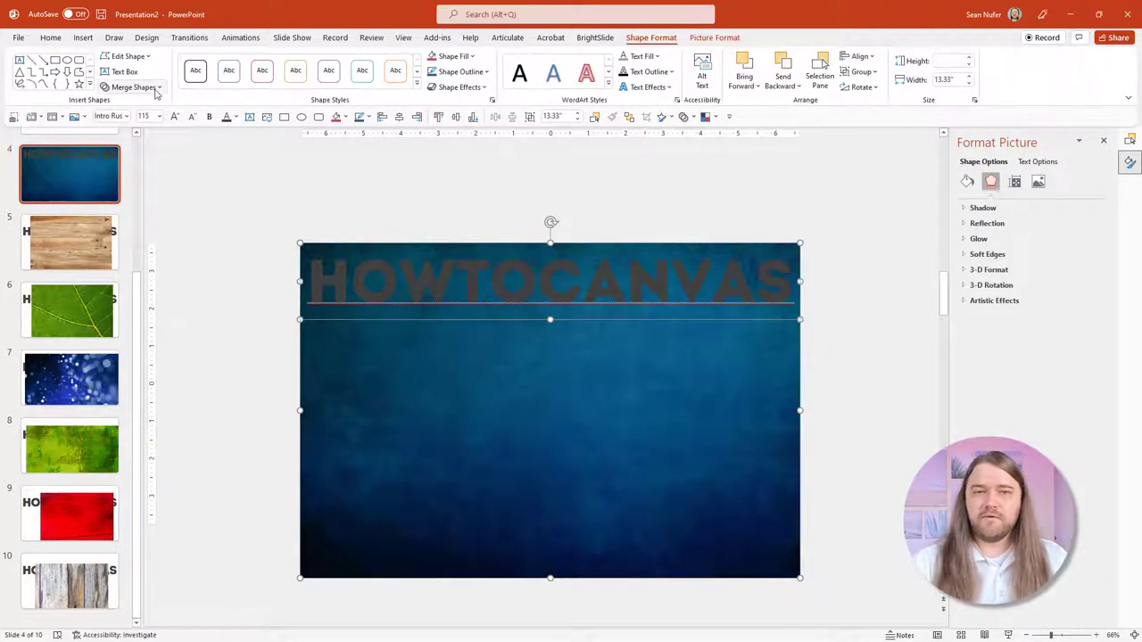
click(134, 87)
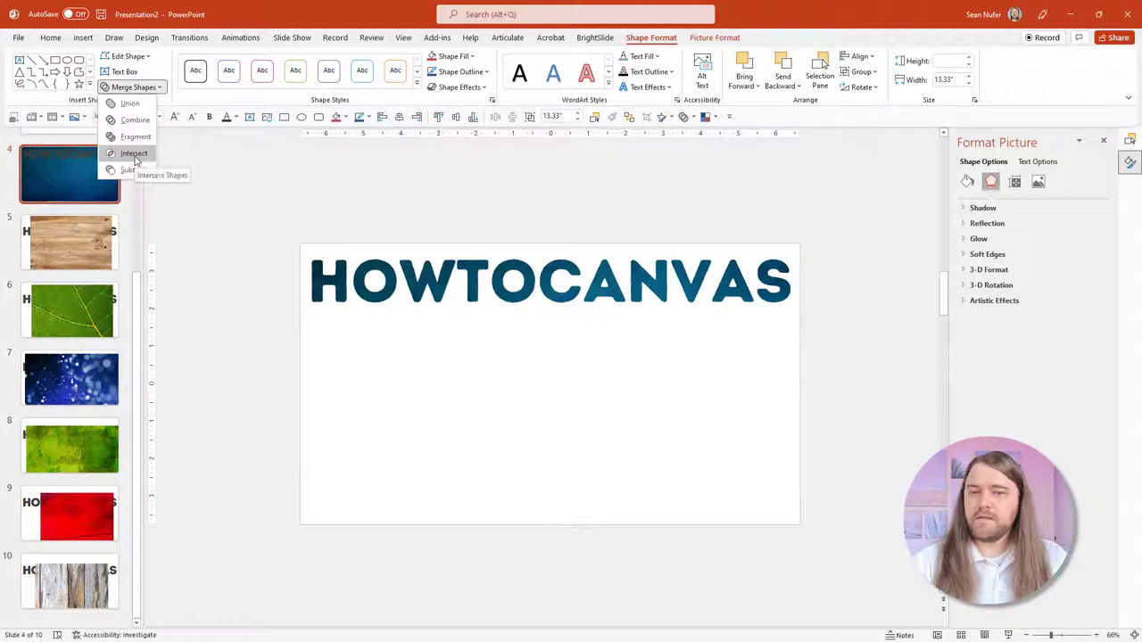
click(134, 155)
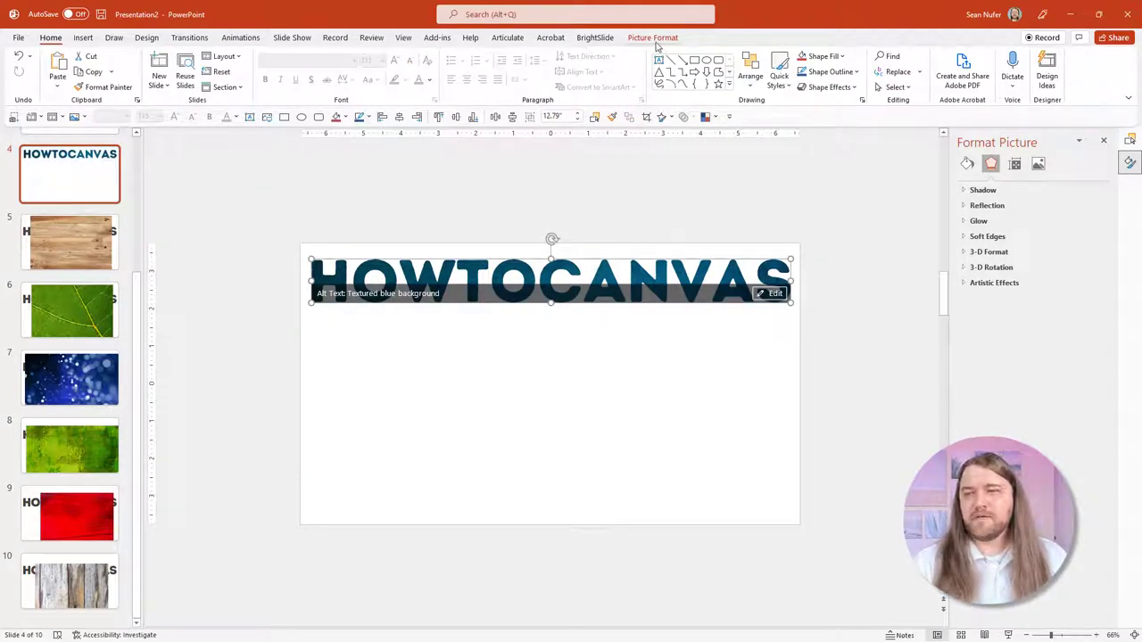
Crop the lettered picture and shift the photo so another part fills the letters
click(652, 38)
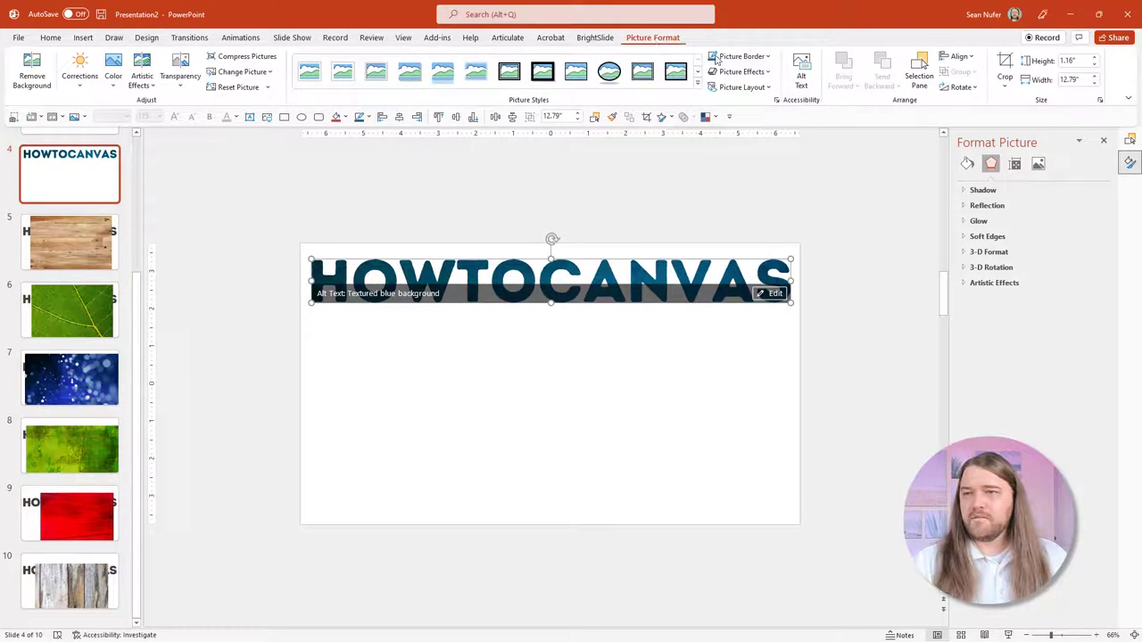
click(1010, 61)
drag(600, 505, 604, 438)
Move and enlarge slide 5's wood photo to cover the slide, then send it behind the HOWTOCANVAS text
scroll(854, 360, down, 1)
click(493, 311)
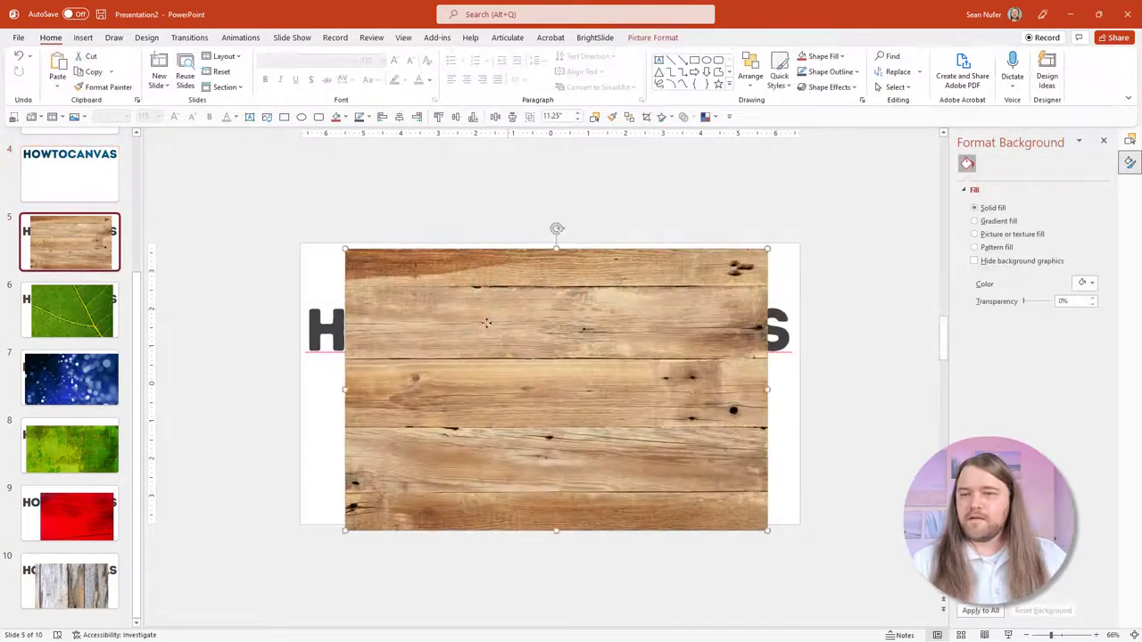
drag(492, 310, 467, 330)
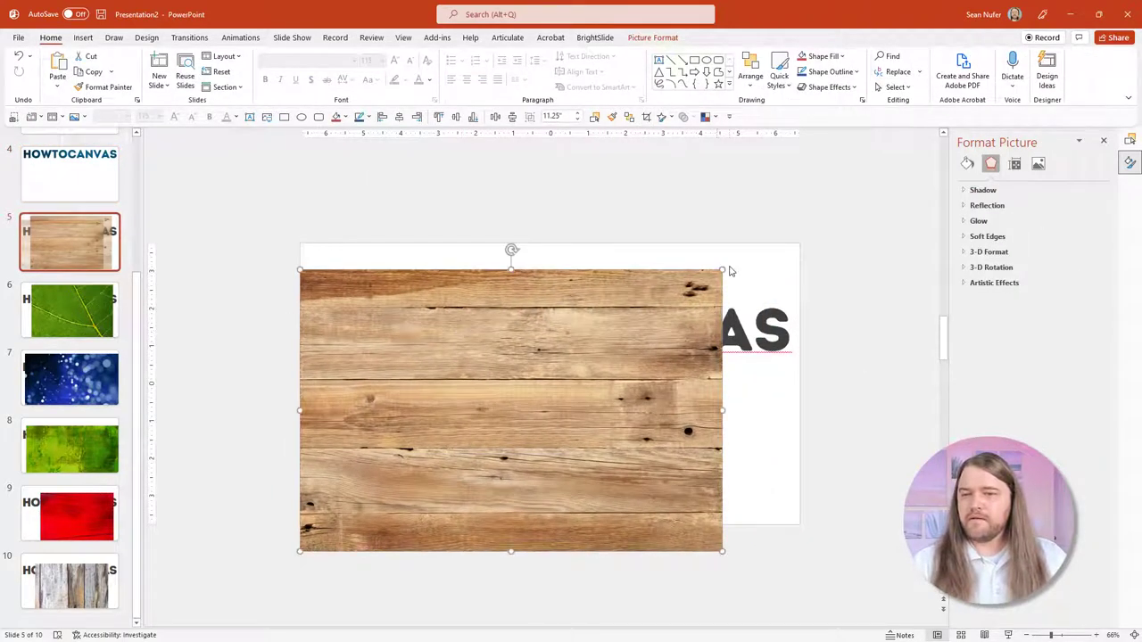
drag(722, 270, 804, 216)
click(629, 117)
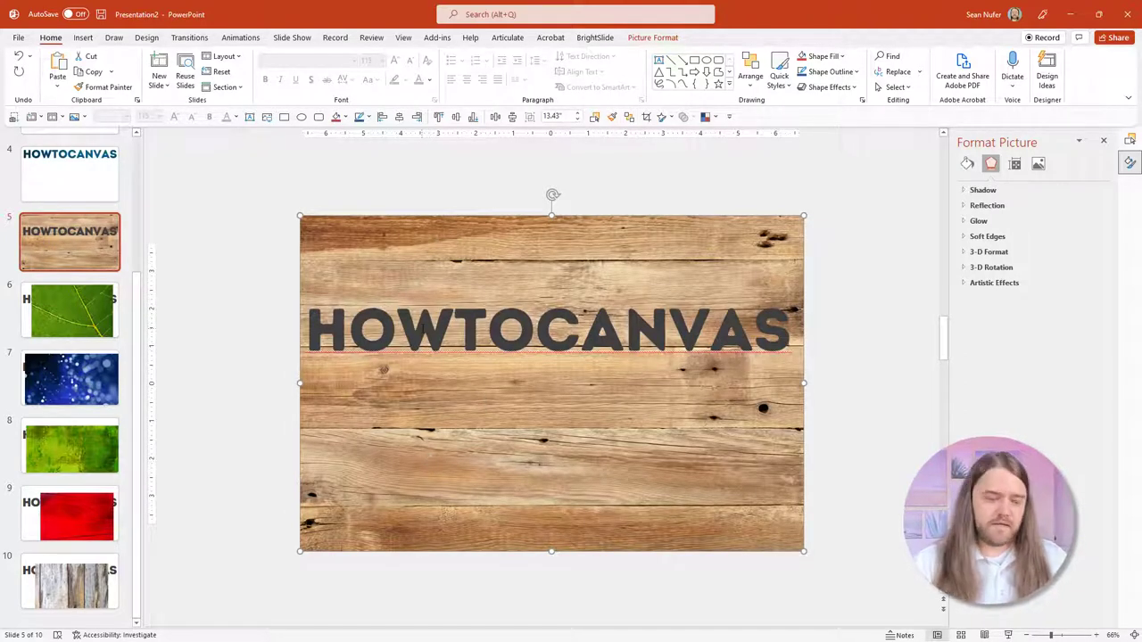
shift+click(419, 328)
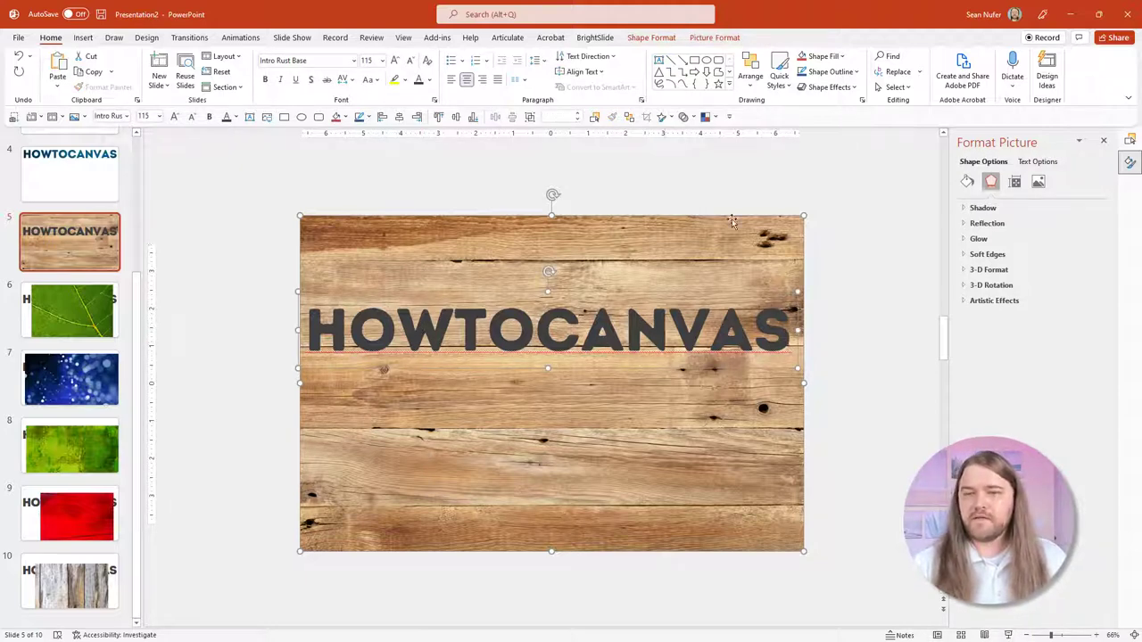
click(817, 195)
Select the text before the wood photo for Merge Shapes, then cancel because that order would blank the photo
click(524, 337)
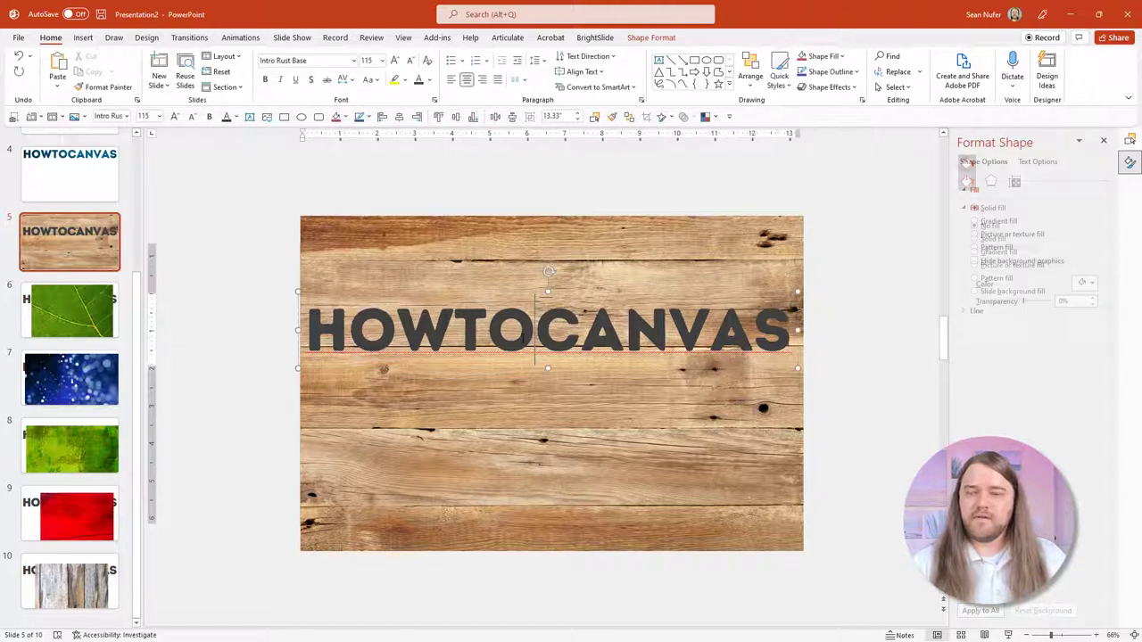
shift+click(583, 473)
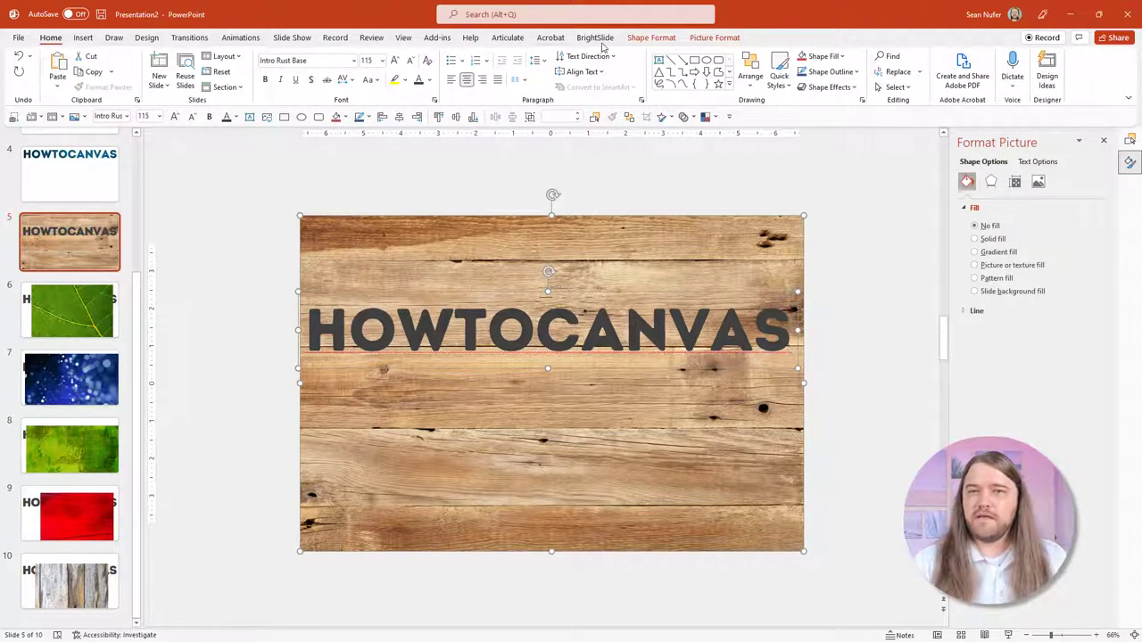
click(650, 37)
click(132, 87)
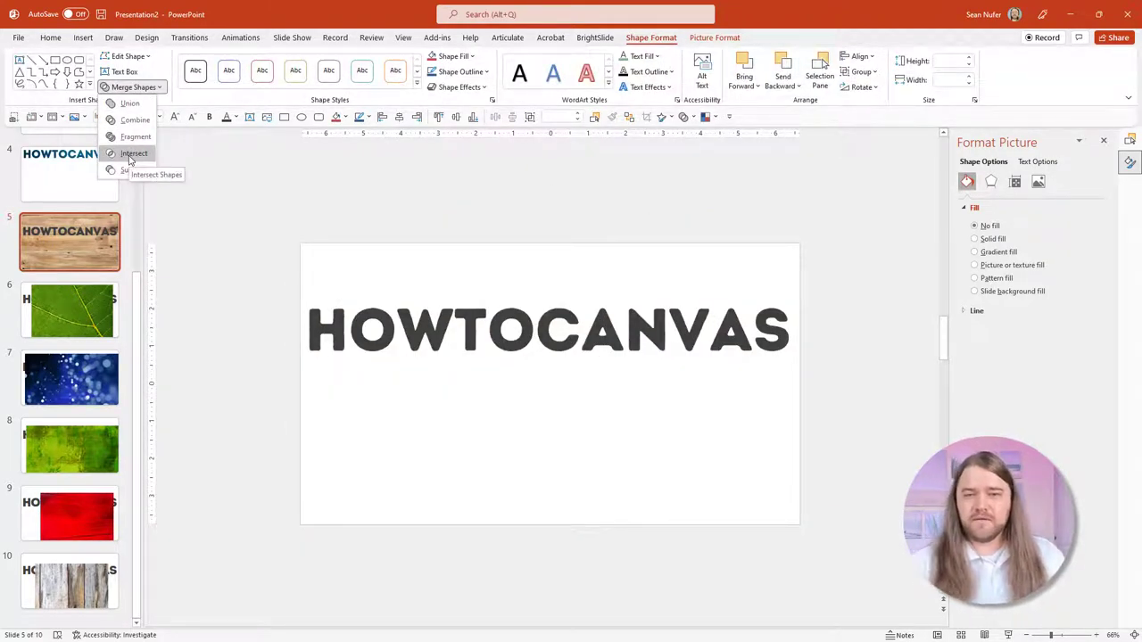
key(Escape)
click(280, 183)
Select the wood photo, then the HOWTOCANVAS text, and Intersect them into wood-grain letters
click(399, 251)
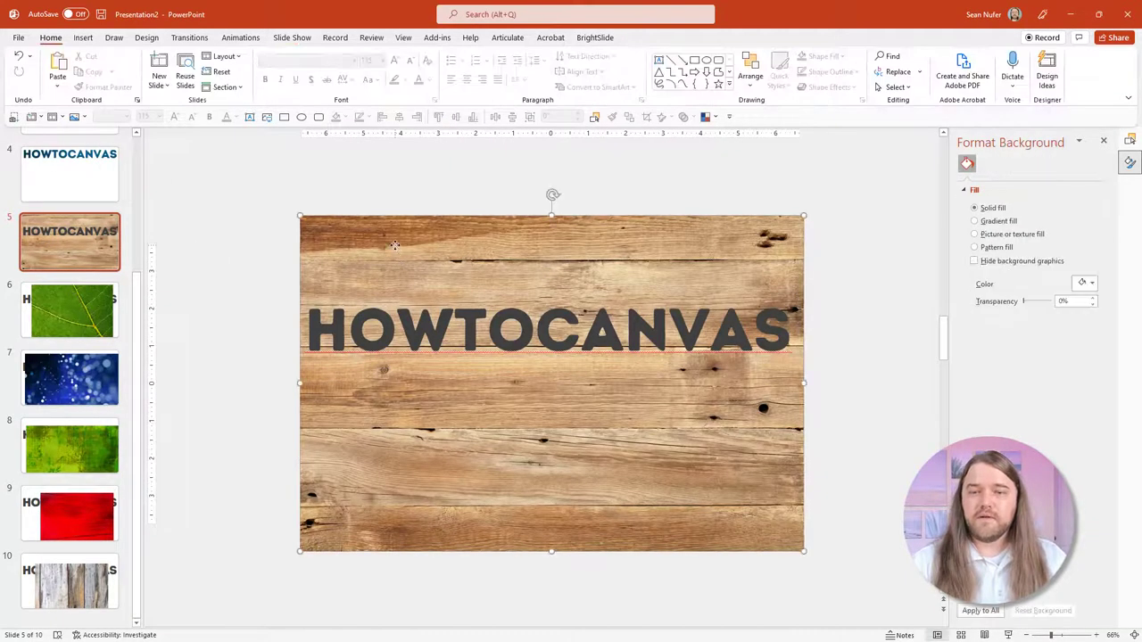
shift+click(410, 327)
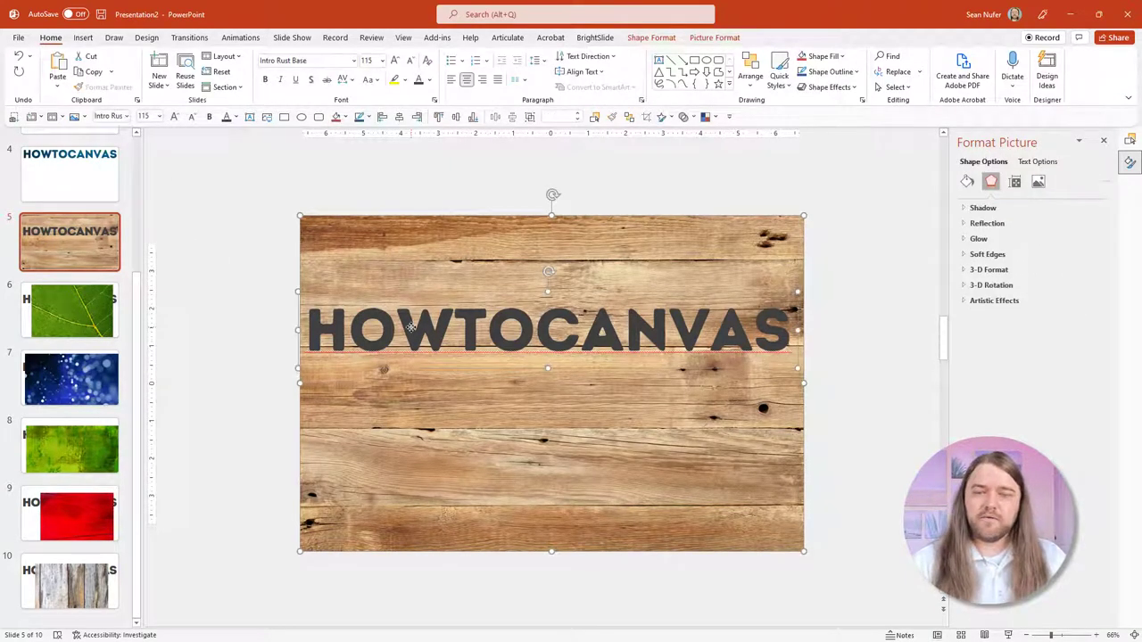
click(650, 38)
click(132, 86)
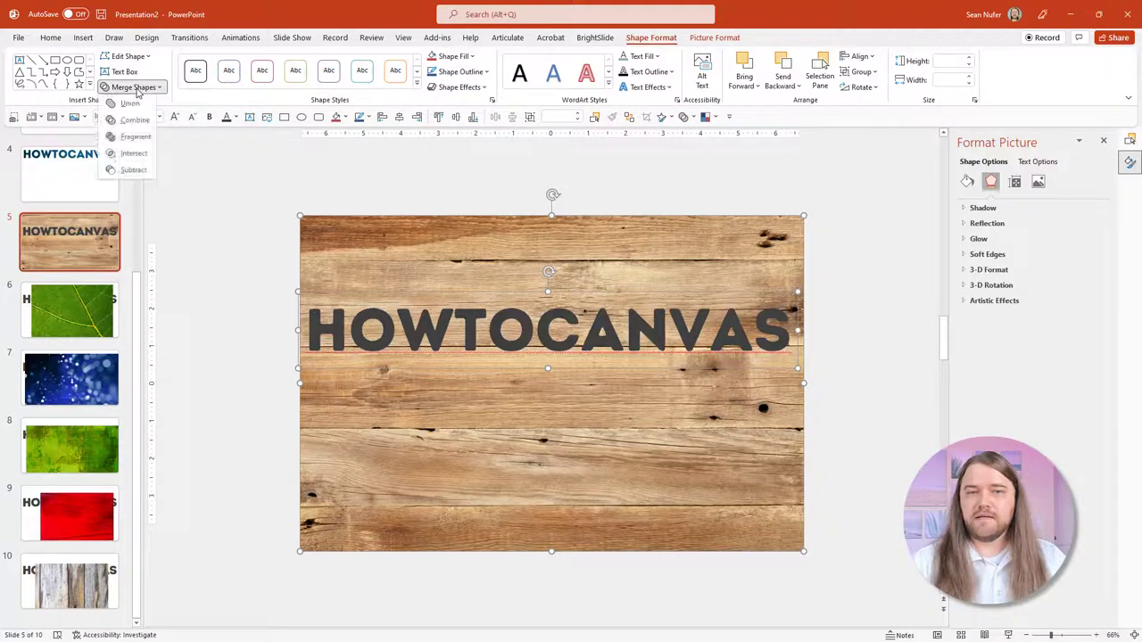
click(132, 155)
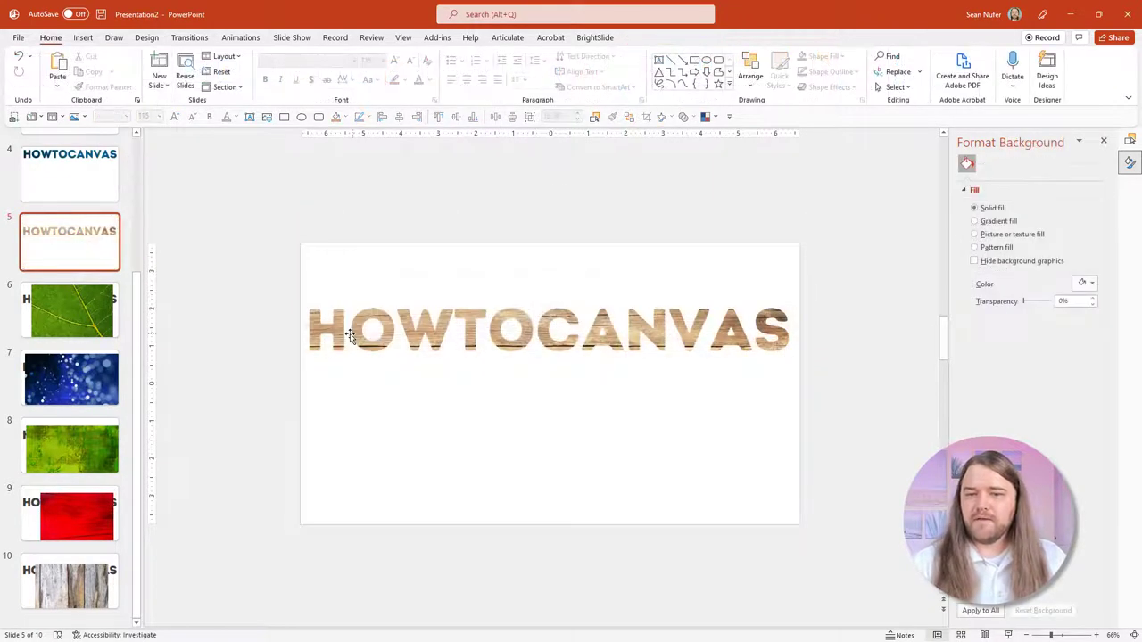
click(650, 333)
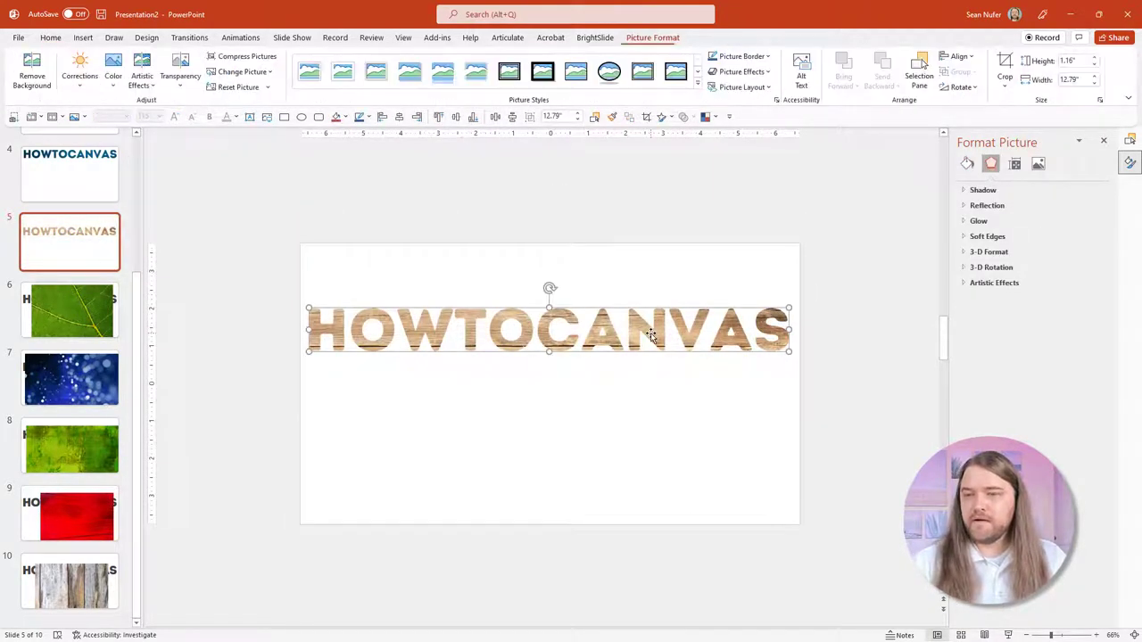
Shift the wood photo upward inside slide 5's HOWTOCANVAS letters and finish the crop
click(1004, 68)
drag(610, 437, 607, 385)
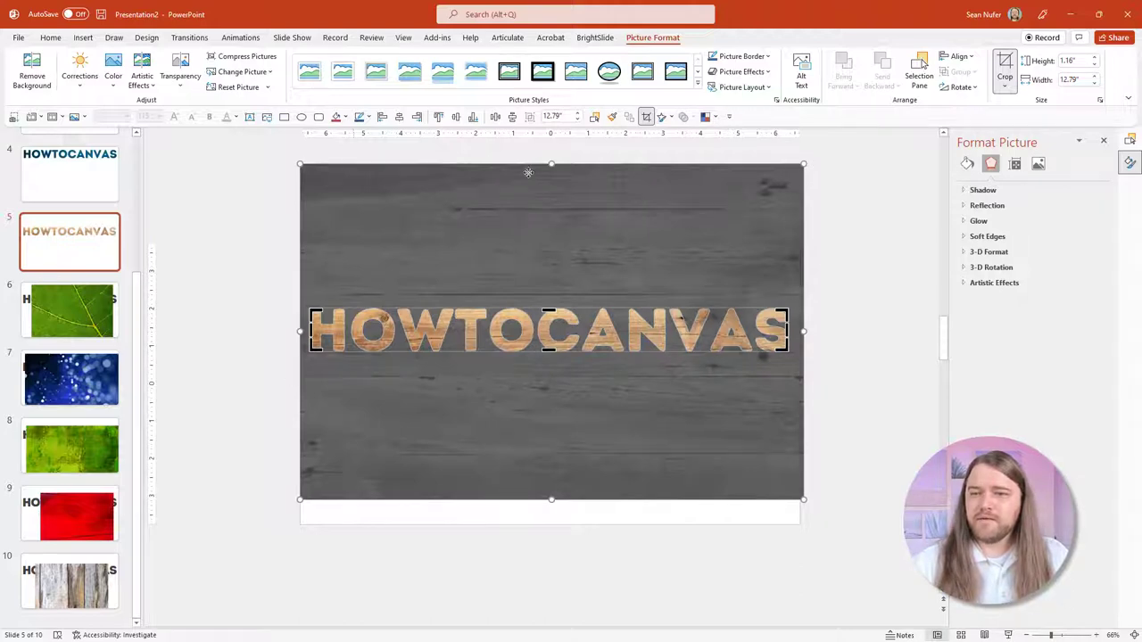
click(857, 267)
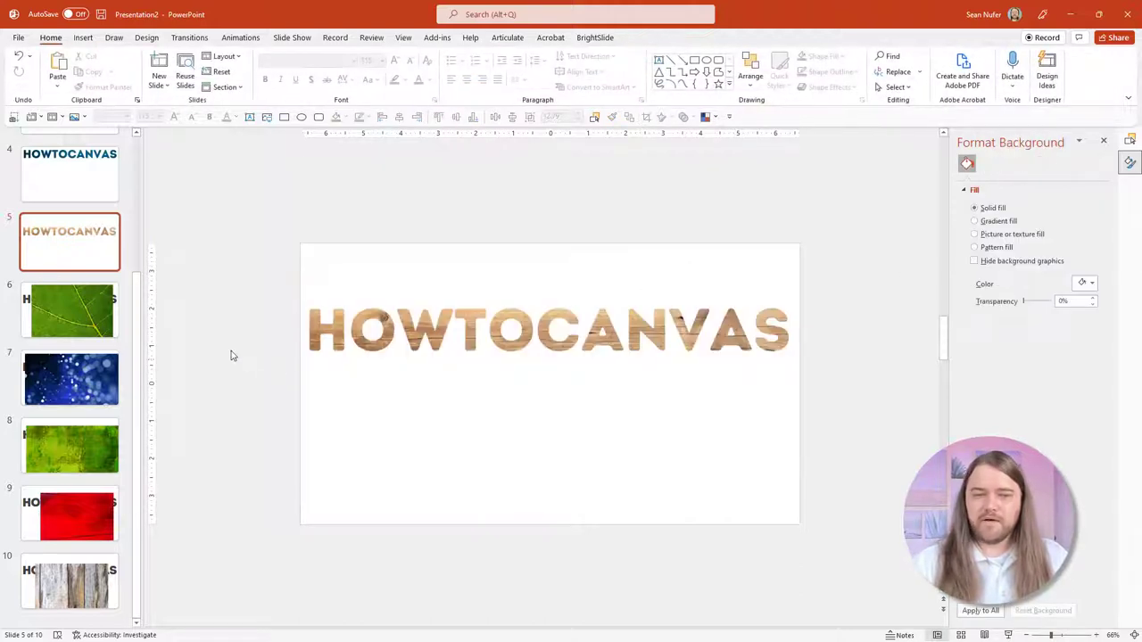
scroll(80, 361, up, 4)
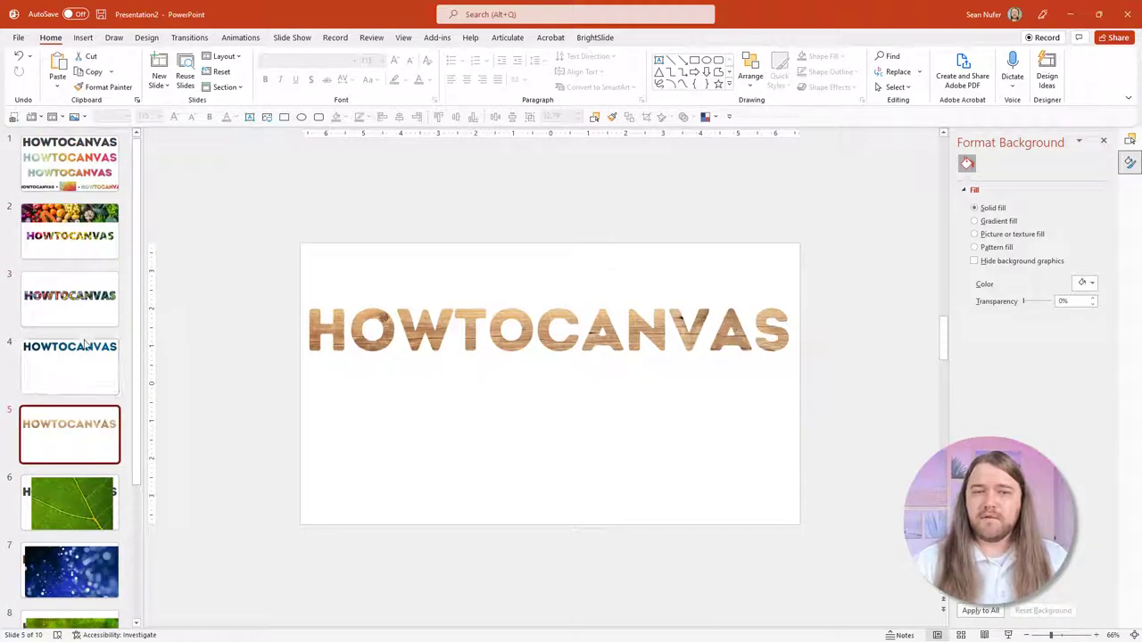
scroll(82, 361, down, 3)
On slide 10, tilt the weathered wood photo and widen it to cover the whole word
scroll(93, 428, down, 1)
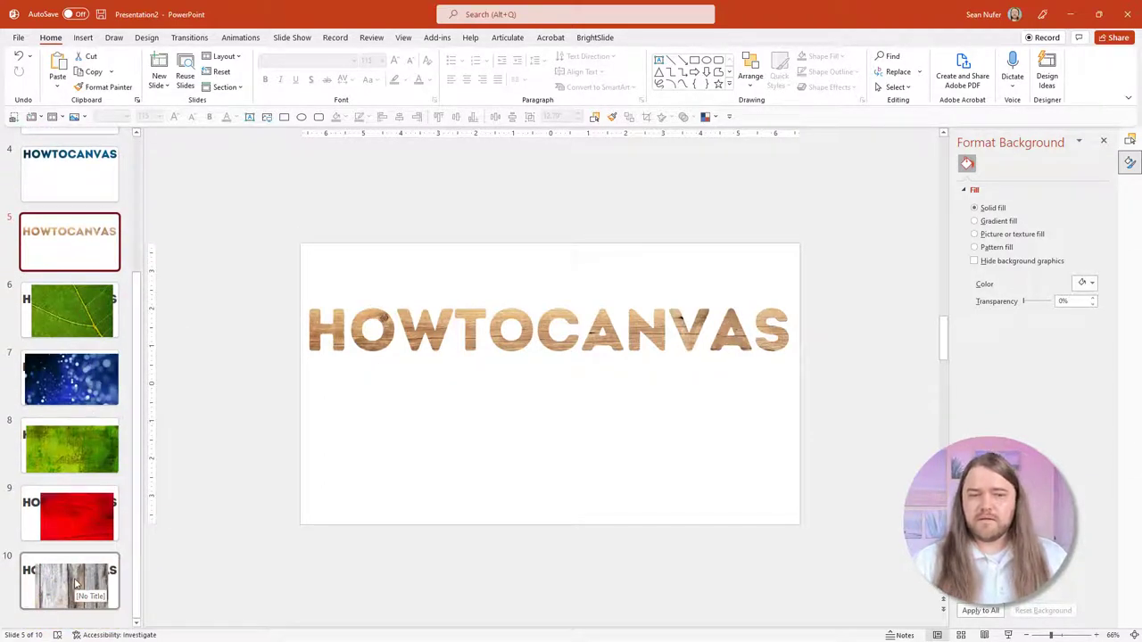
click(76, 584)
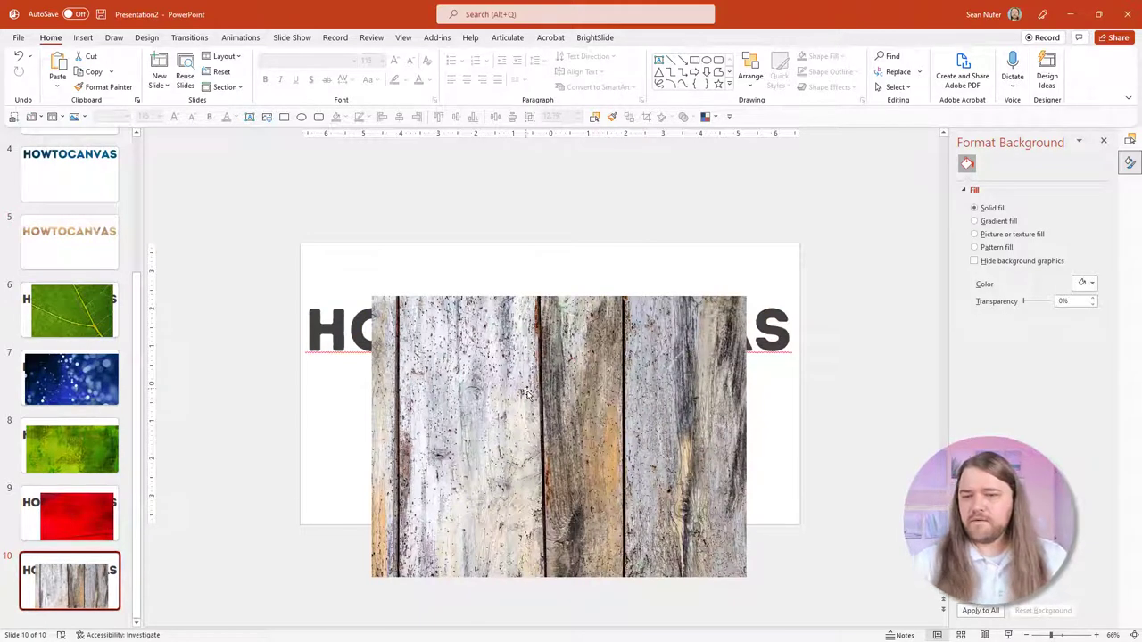
click(527, 394)
drag(558, 275, 655, 298)
scroll(628, 351, down, 1)
drag(628, 350, 576, 333)
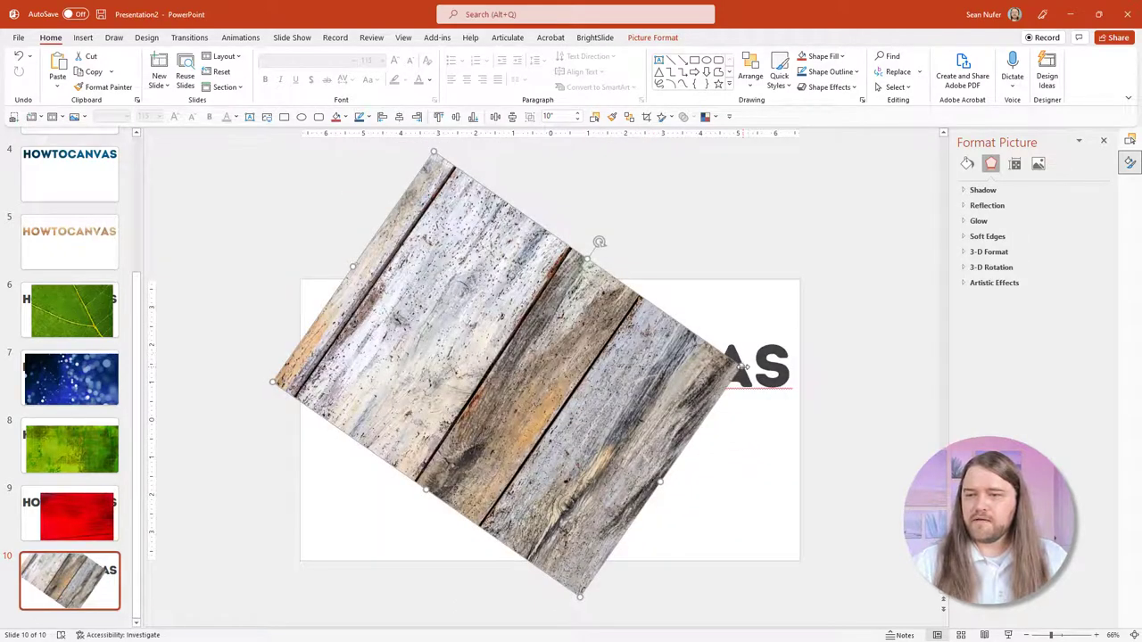
drag(742, 366, 816, 361)
Send the wood photo behind HOWTOCANVAS and intersect them with Merge Shapes
click(629, 117)
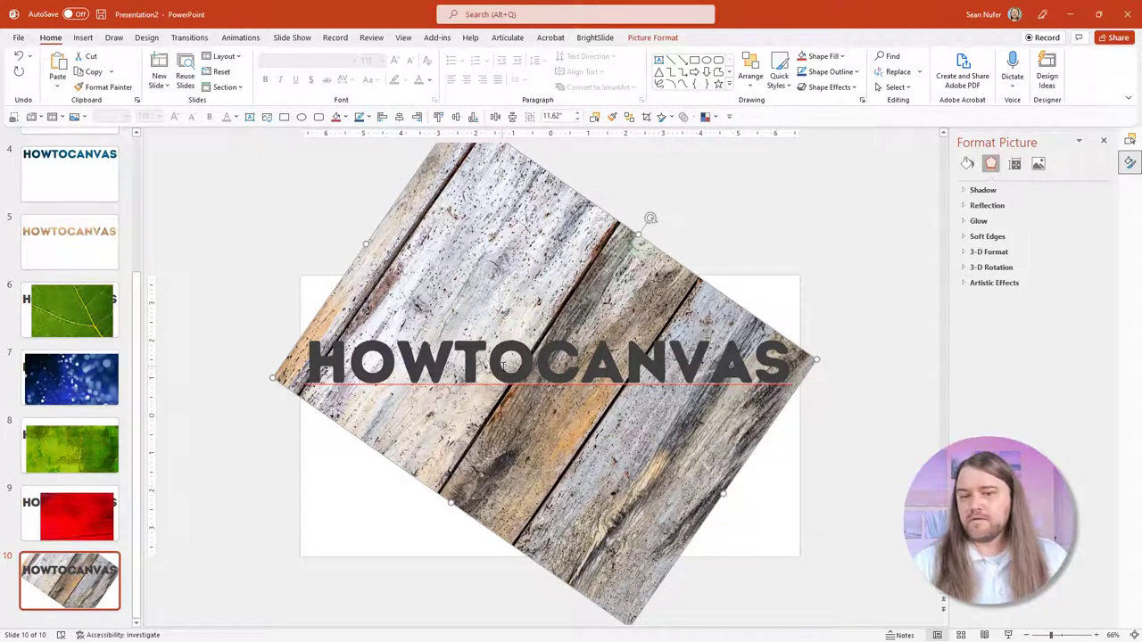
click(503, 366)
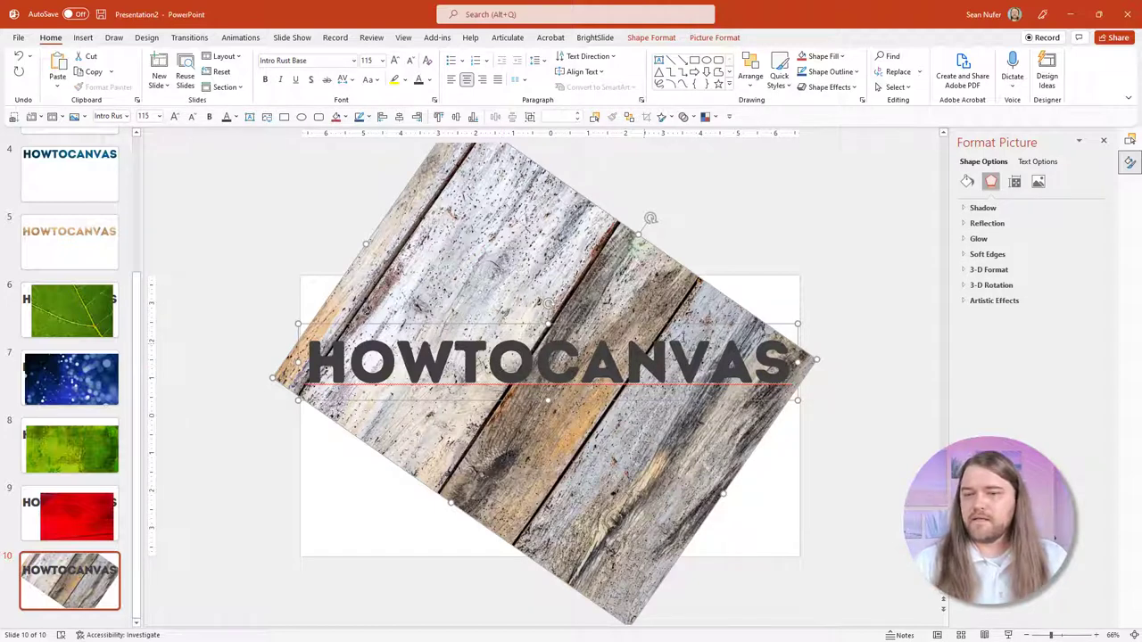
click(651, 38)
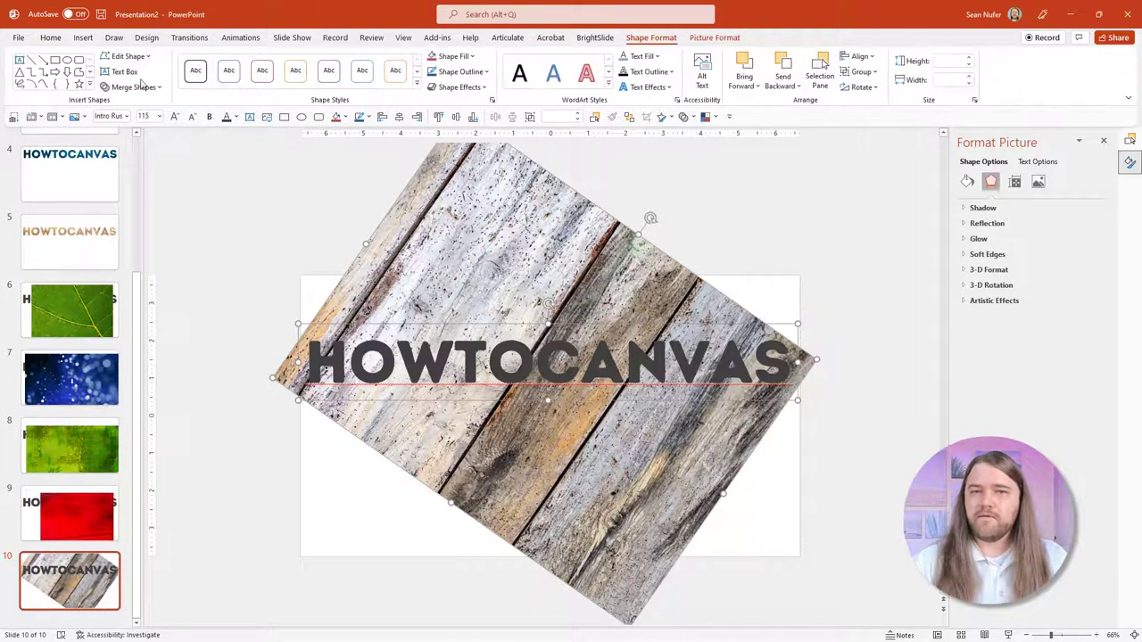
click(132, 87)
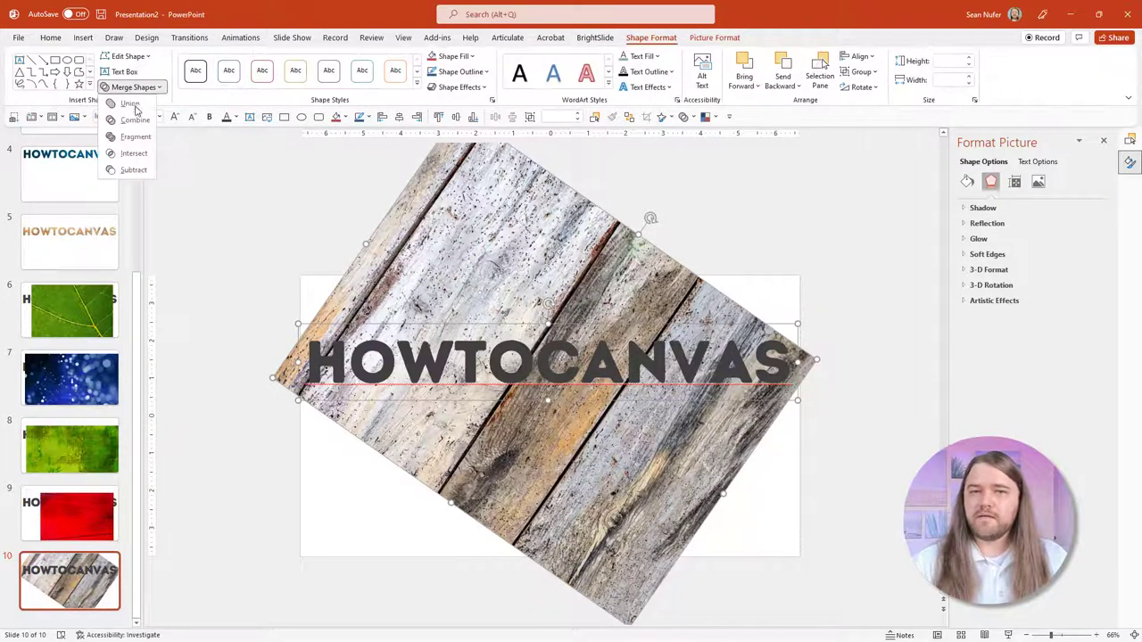
click(134, 153)
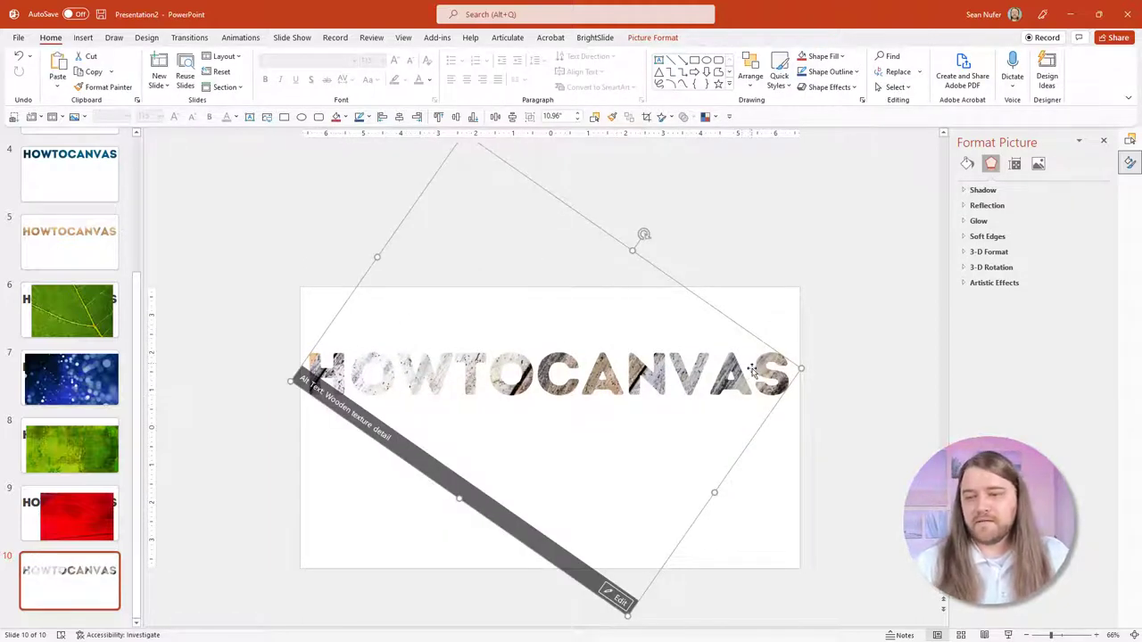
Recrop slide 10's letters, enlarging the wood photo and moving it left and down
click(650, 377)
double_click(580, 344)
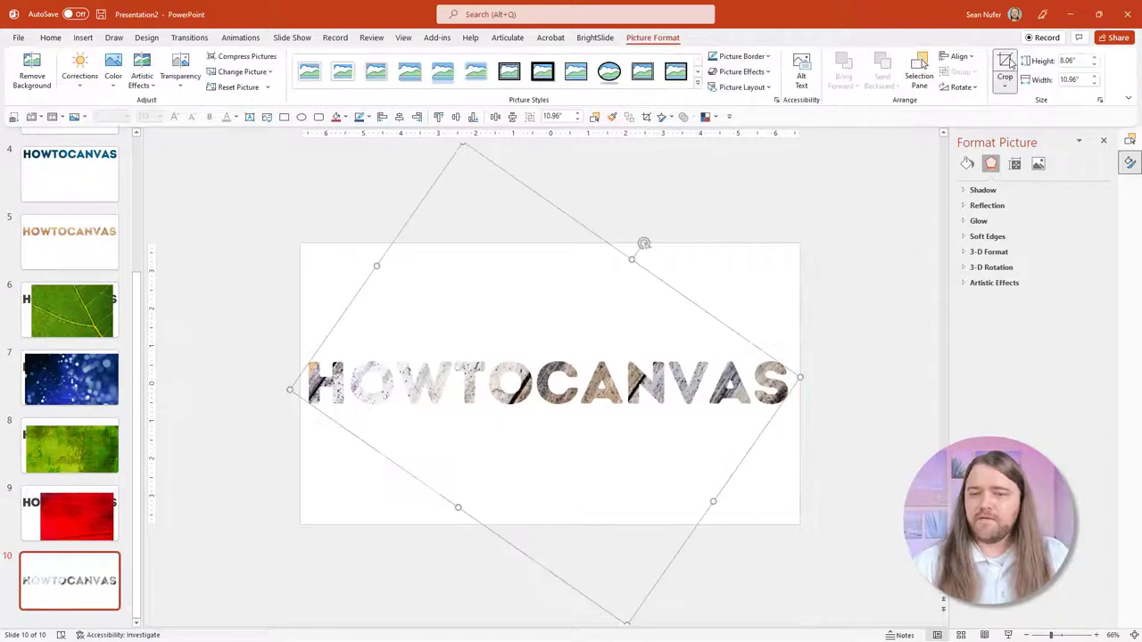
double_click(555, 391)
mouse_move(562, 431)
mouse_down()
mouse_move(549, 433)
mouse_move(601, 426)
mouse_move(563, 420)
mouse_up()
drag(822, 377, 946, 378)
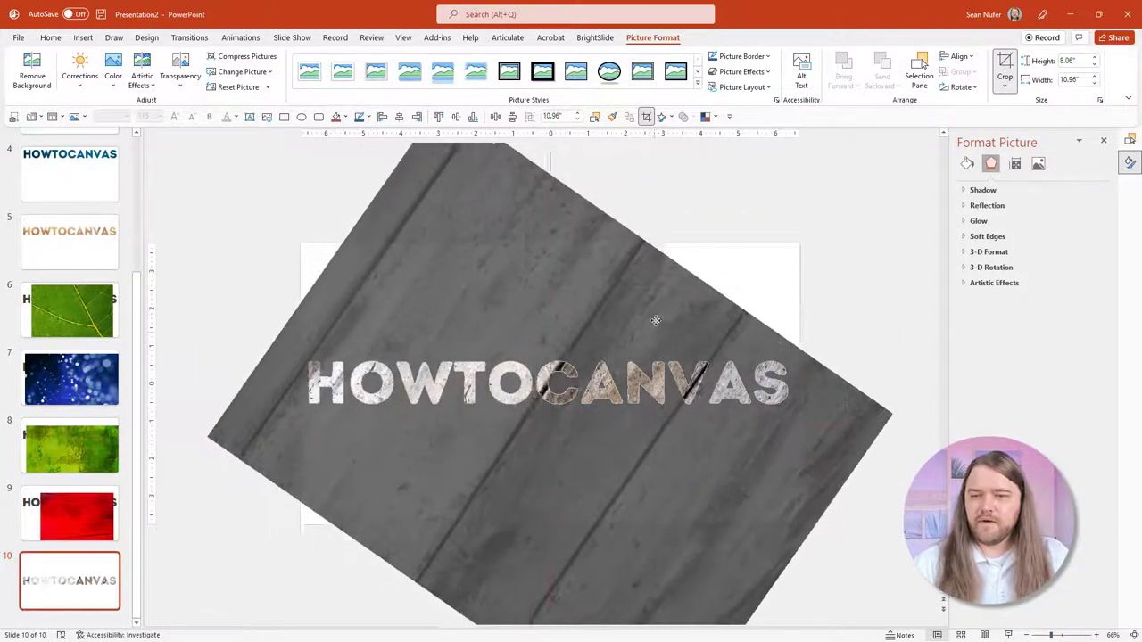
drag(655, 320, 615, 362)
click(309, 352)
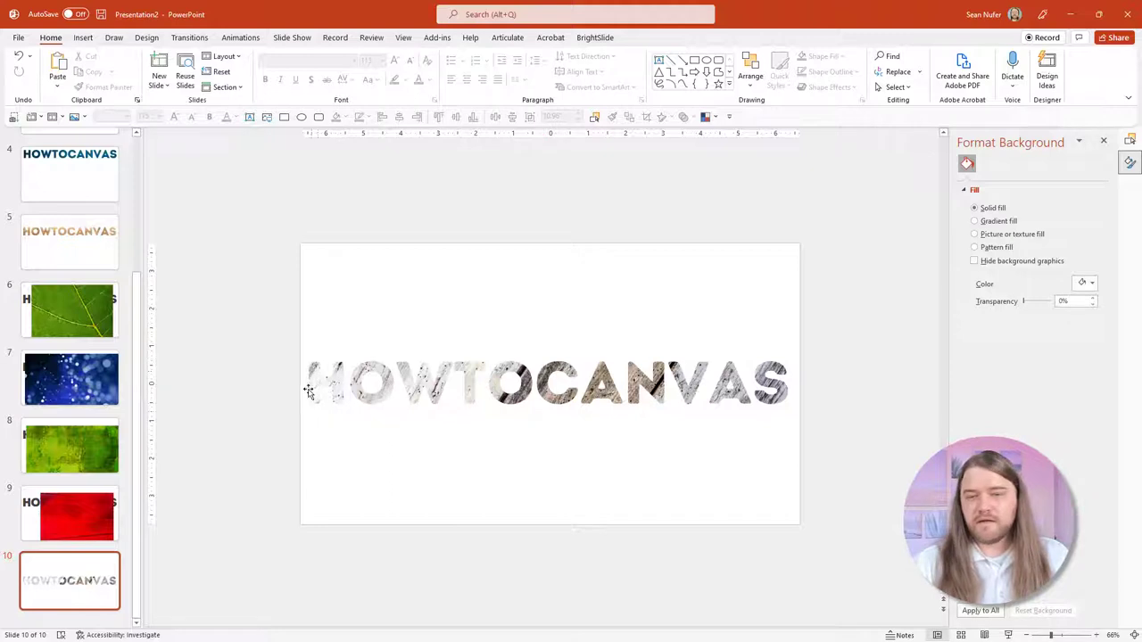
Apply a centred outer shadow to the wood-filled HOWTOCANVAS picture
click(589, 381)
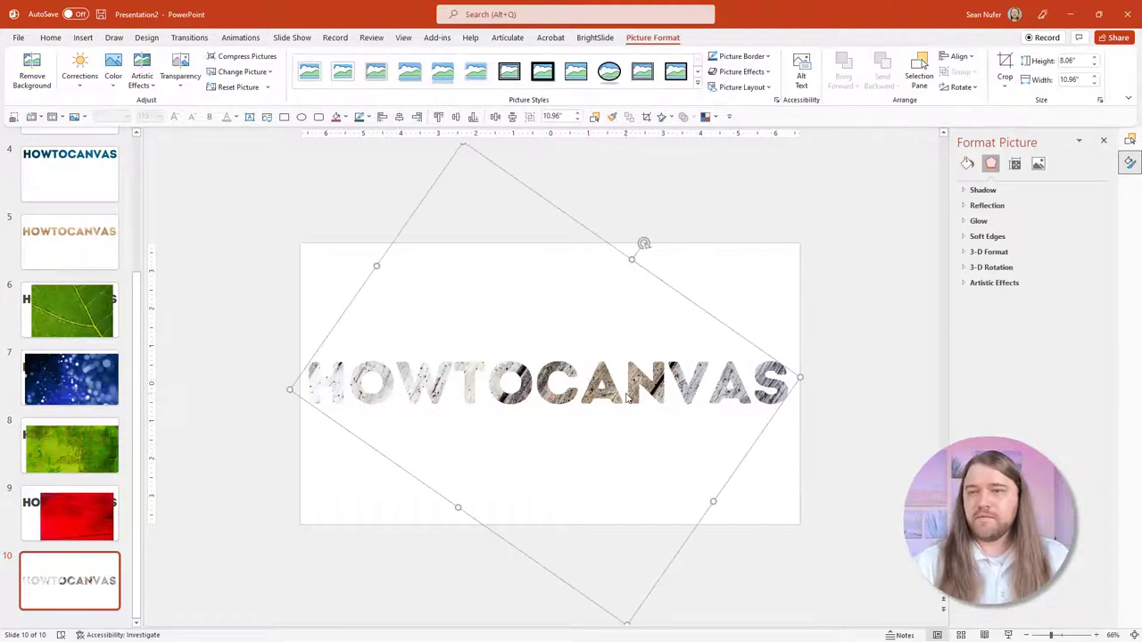
click(755, 72)
mouse_move(752, 131)
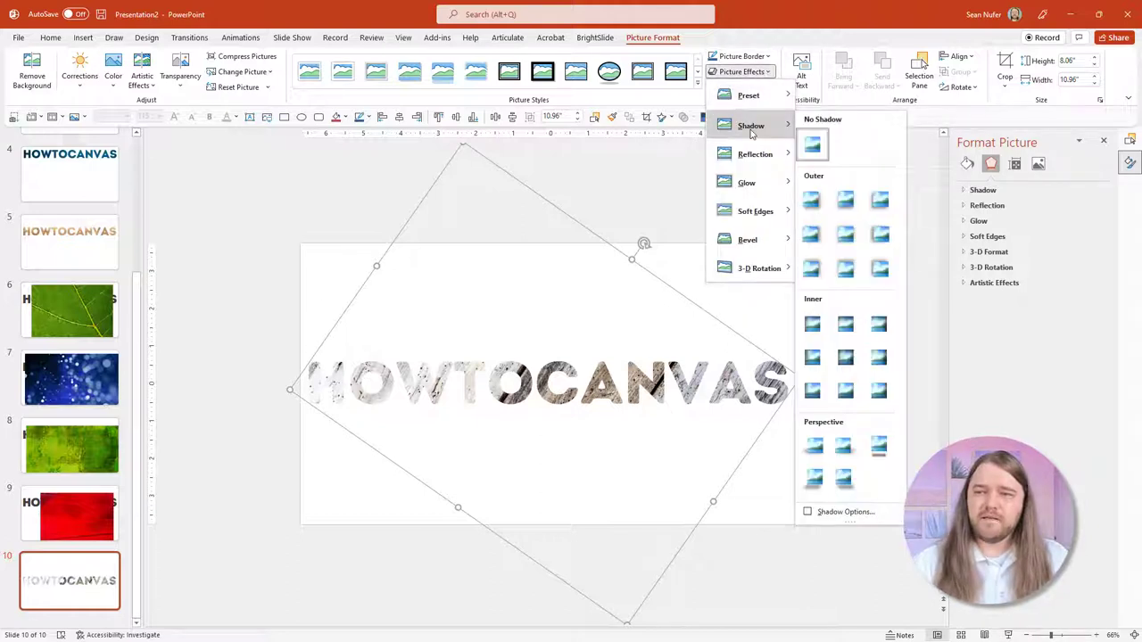
click(848, 240)
right_click(402, 381)
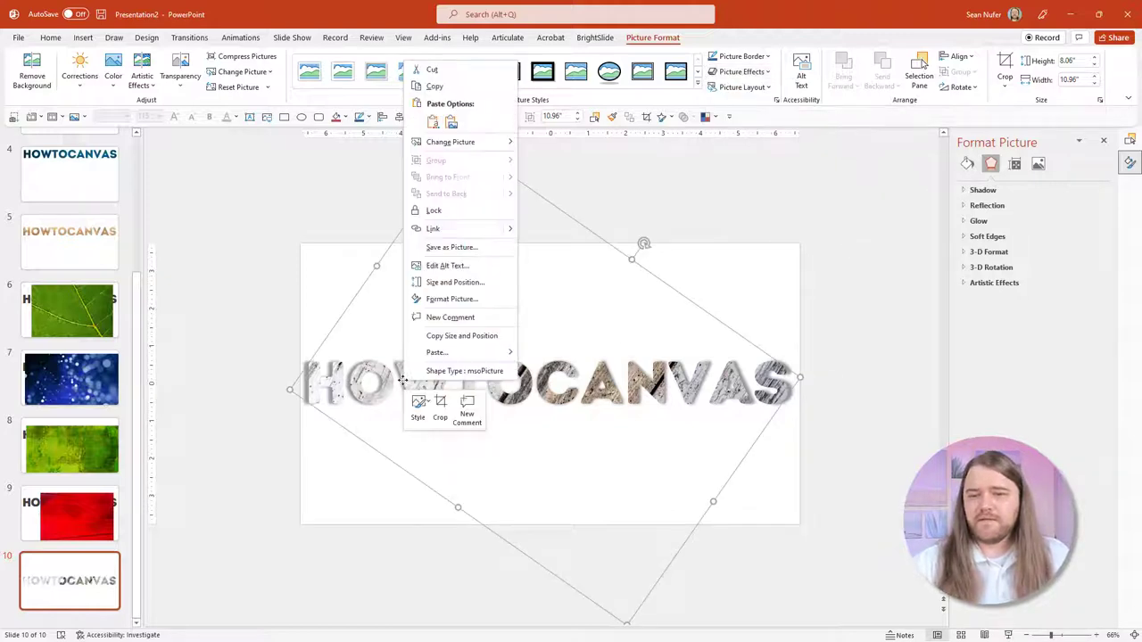
click(453, 299)
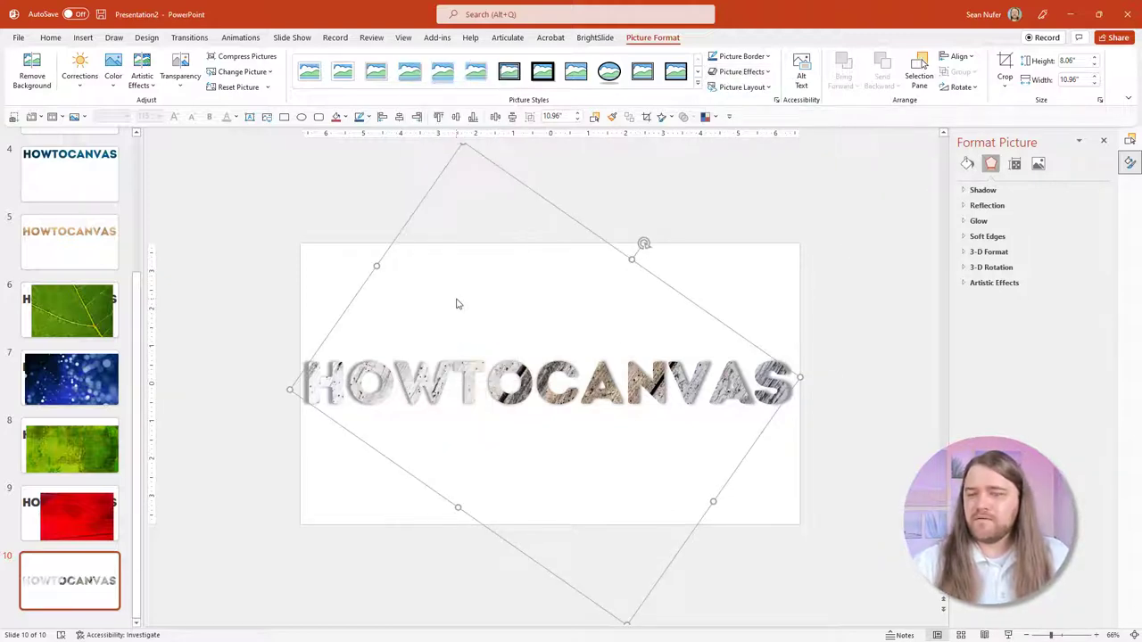
Set the shadow to 101% size, 6 pt blur, 9 pt distance and a new colour
click(965, 191)
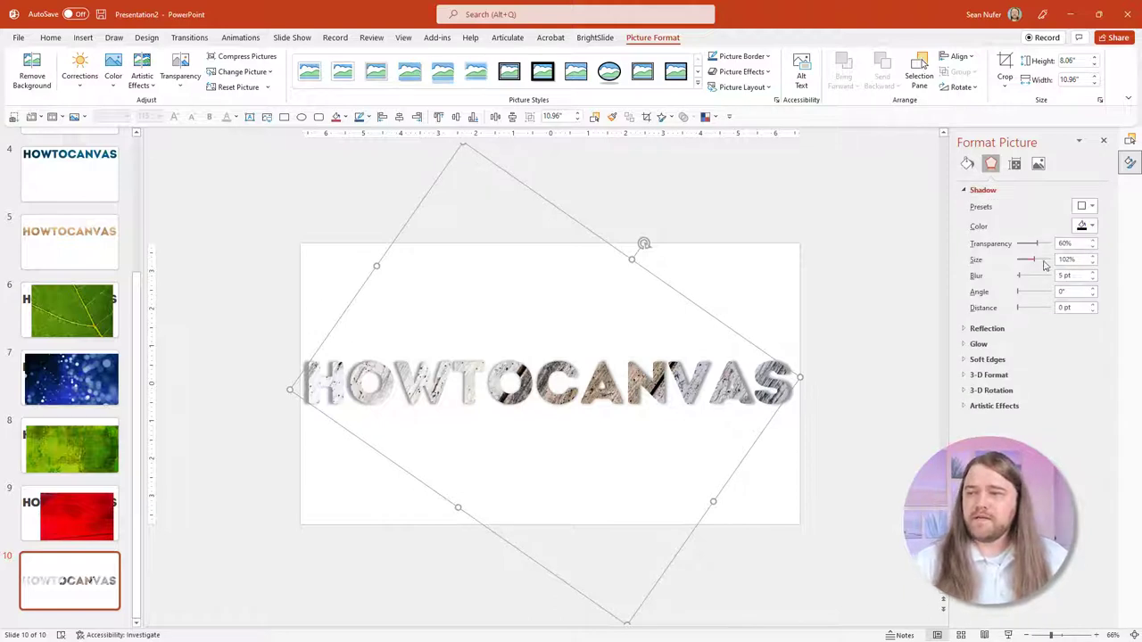
drag(1034, 259, 1022, 280)
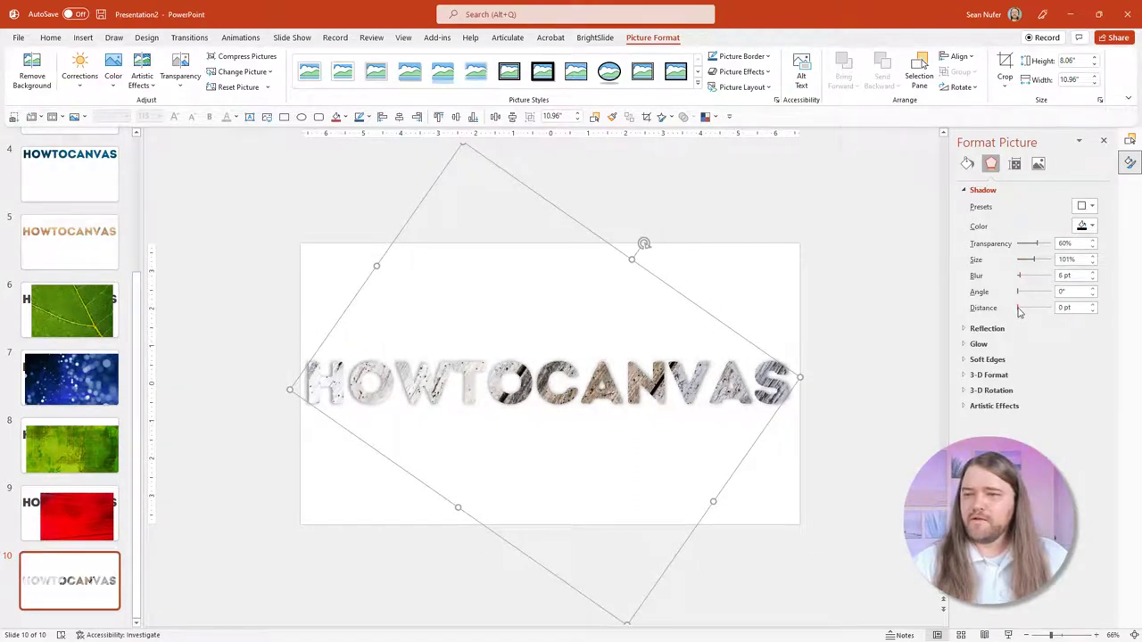
drag(1019, 310, 1021, 308)
click(1086, 227)
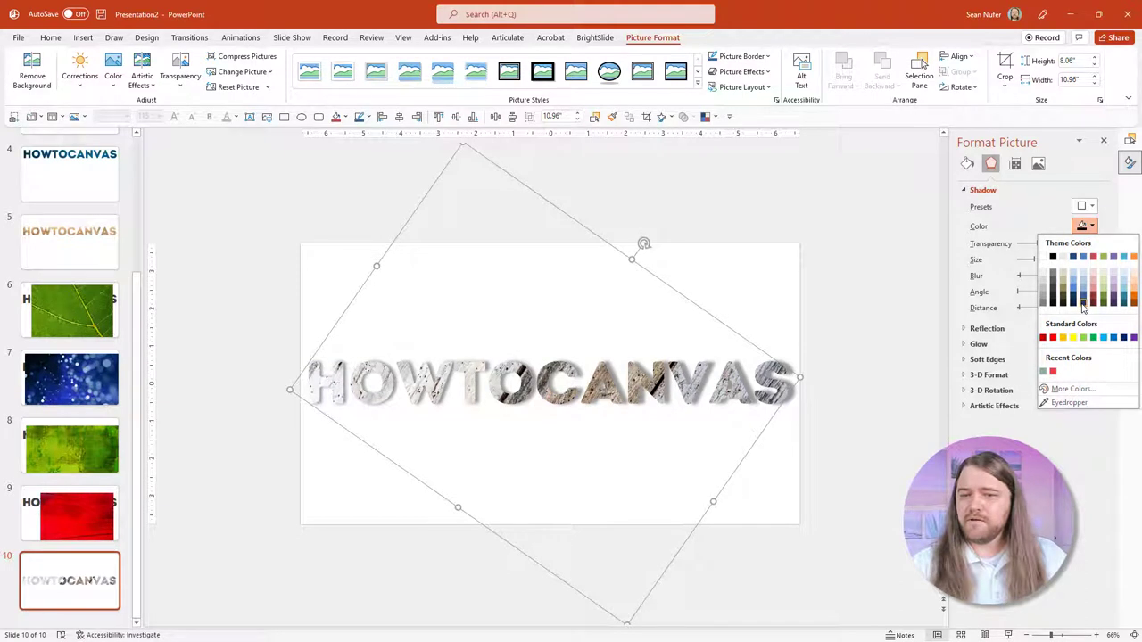
click(1083, 305)
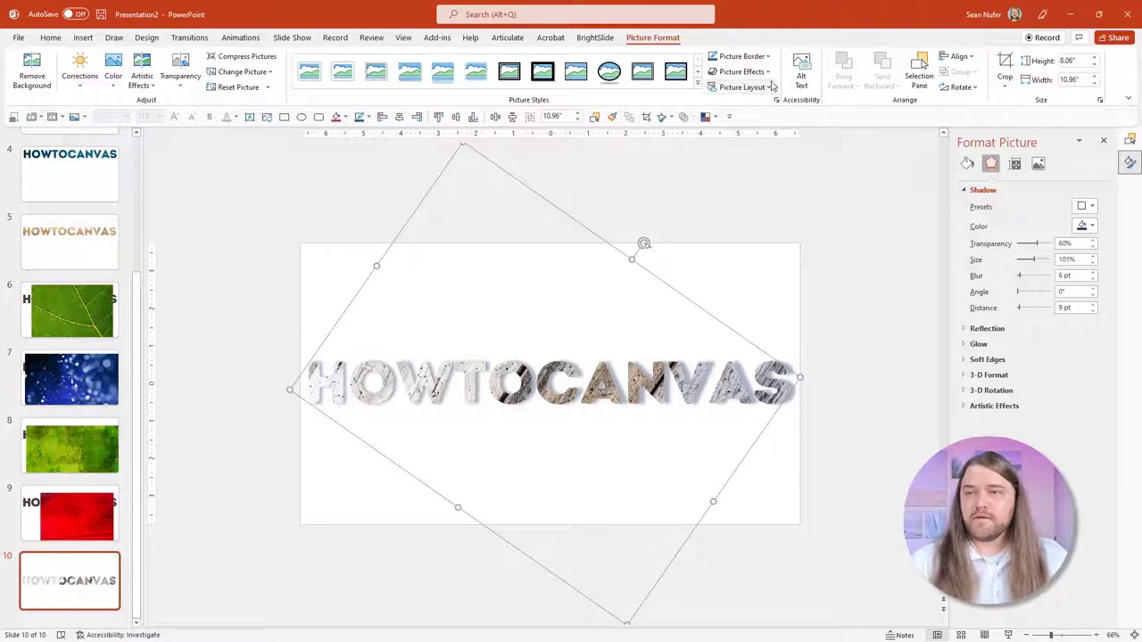
Give the wooden letters a blue glow preset sized 5 pt at 34% transparency
click(738, 71)
mouse_move(750, 182)
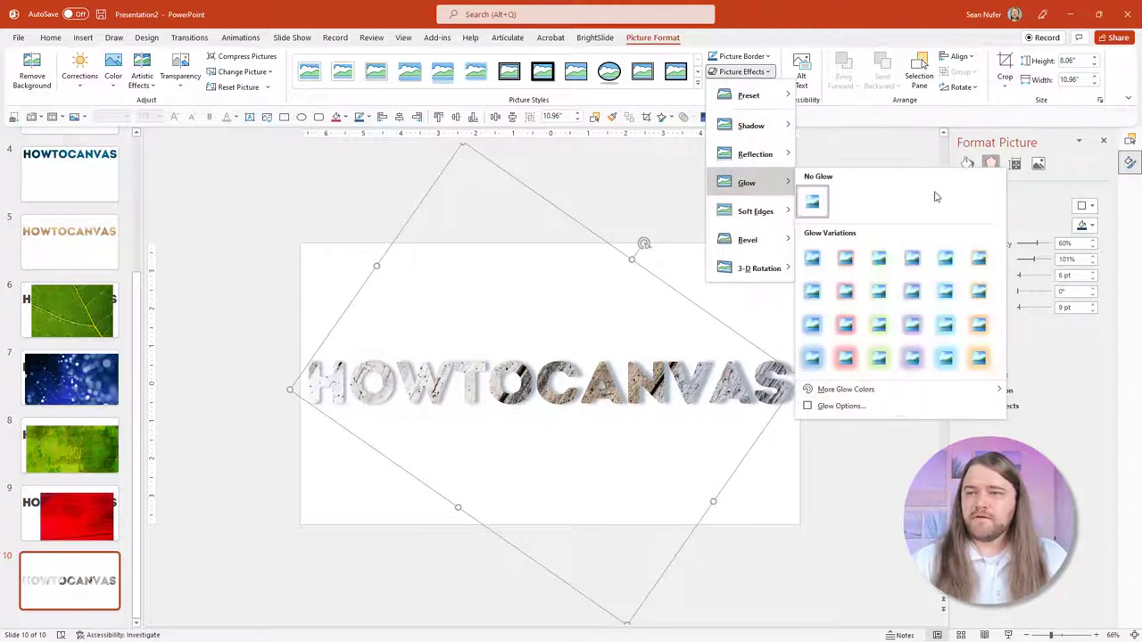
key(Escape)
key(Escape)
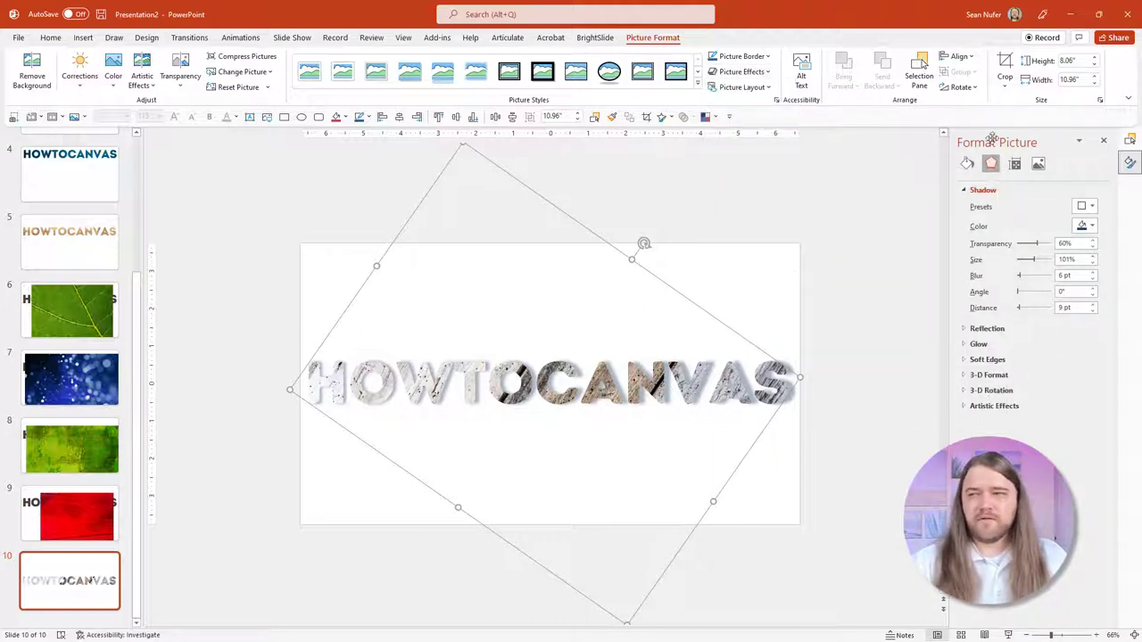
click(970, 344)
click(1085, 361)
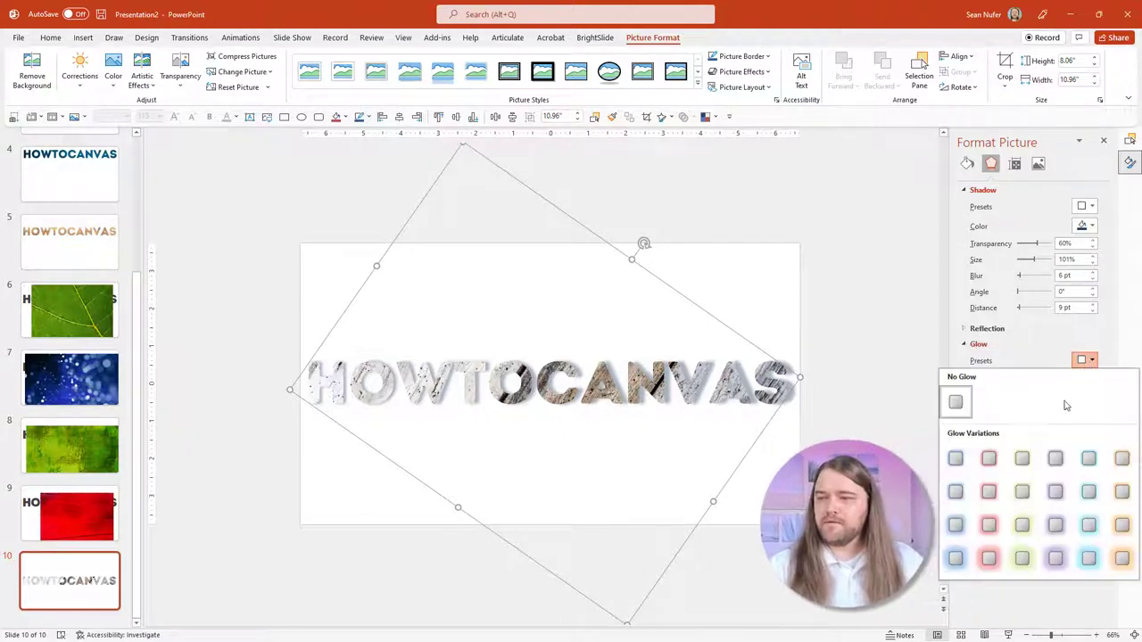
click(956, 559)
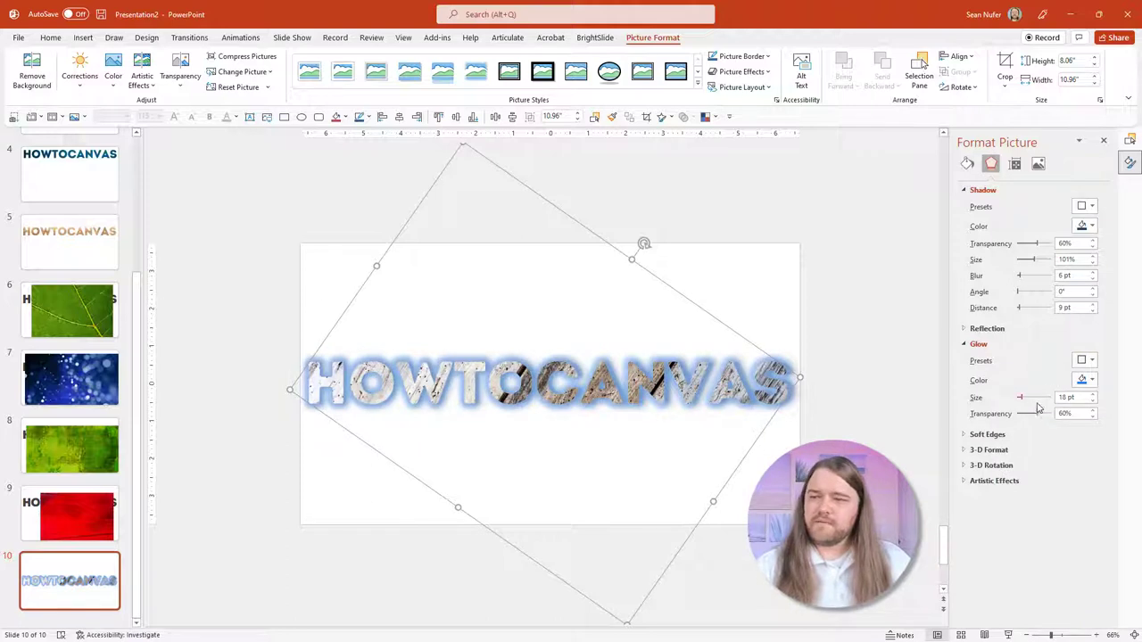
drag(1022, 399, 1018, 400)
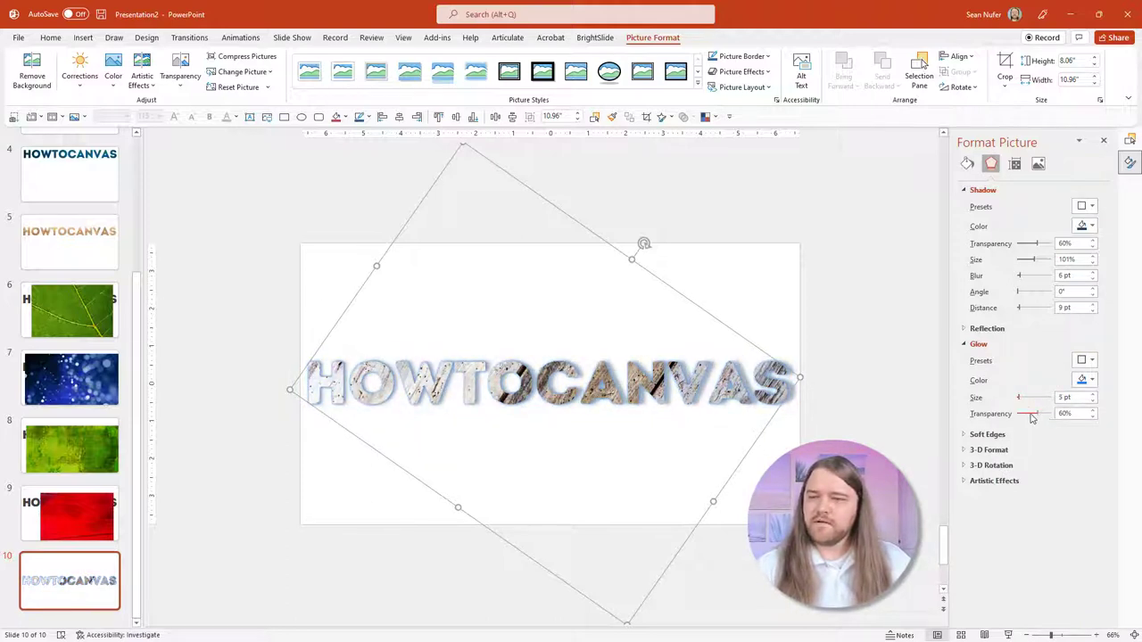
drag(1041, 415, 1023, 422)
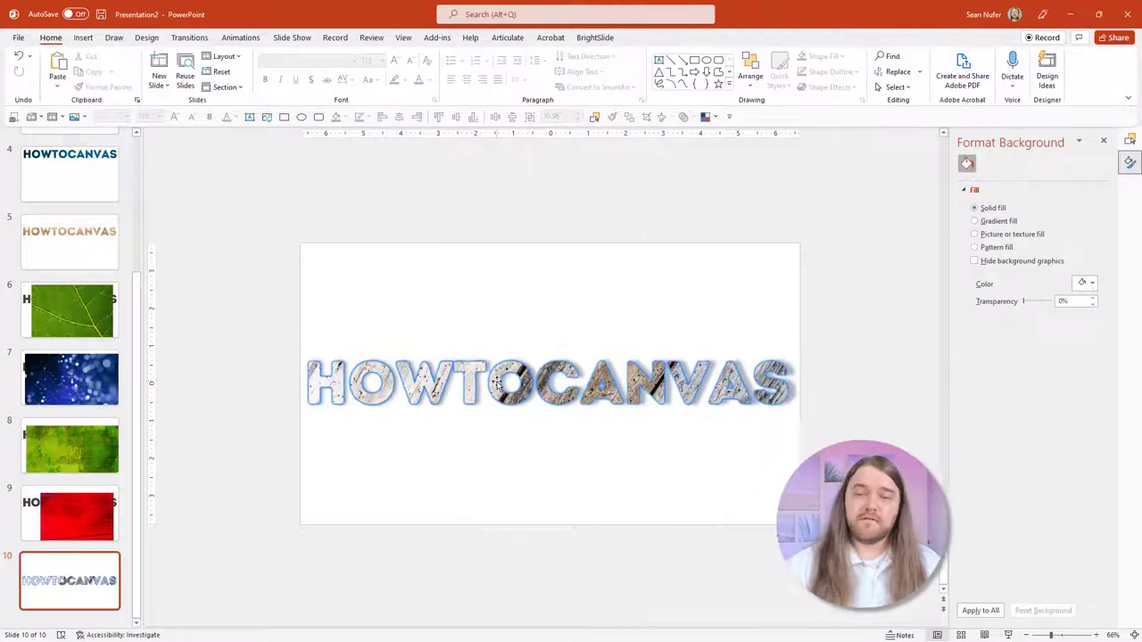
click(496, 380)
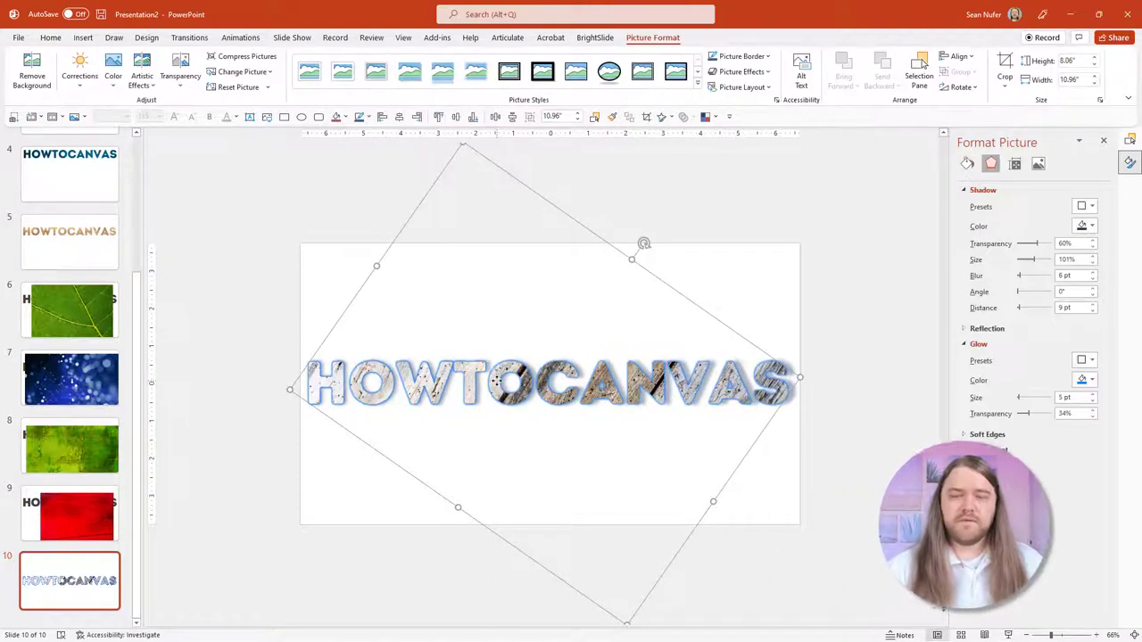
Bring up the wood lettering's shortcut menu to save it as a picture
right_click(496, 382)
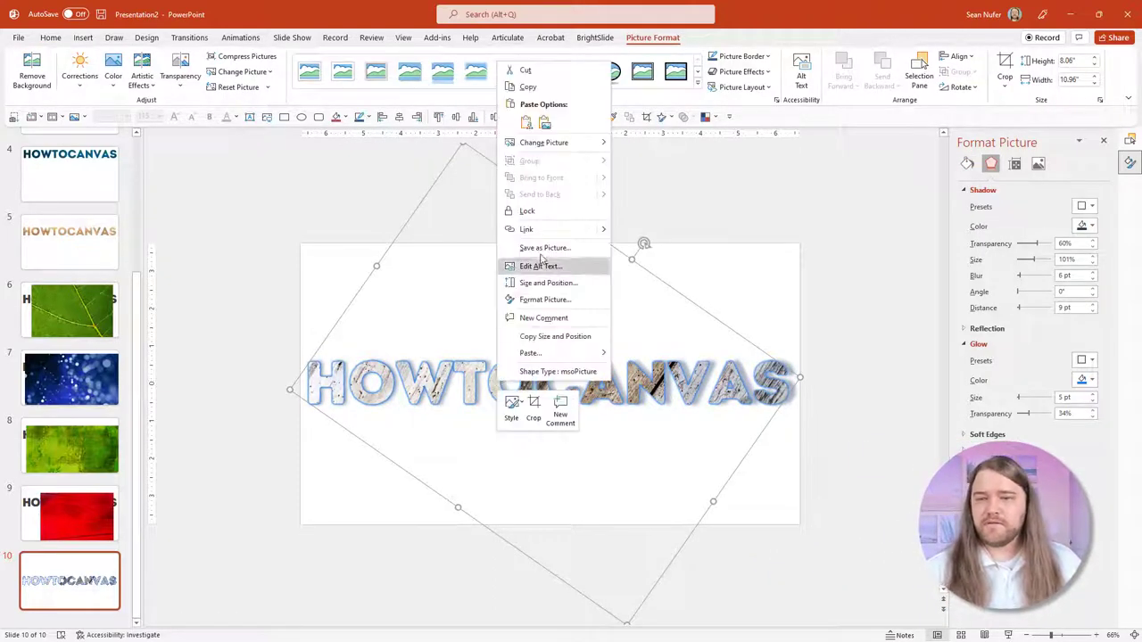